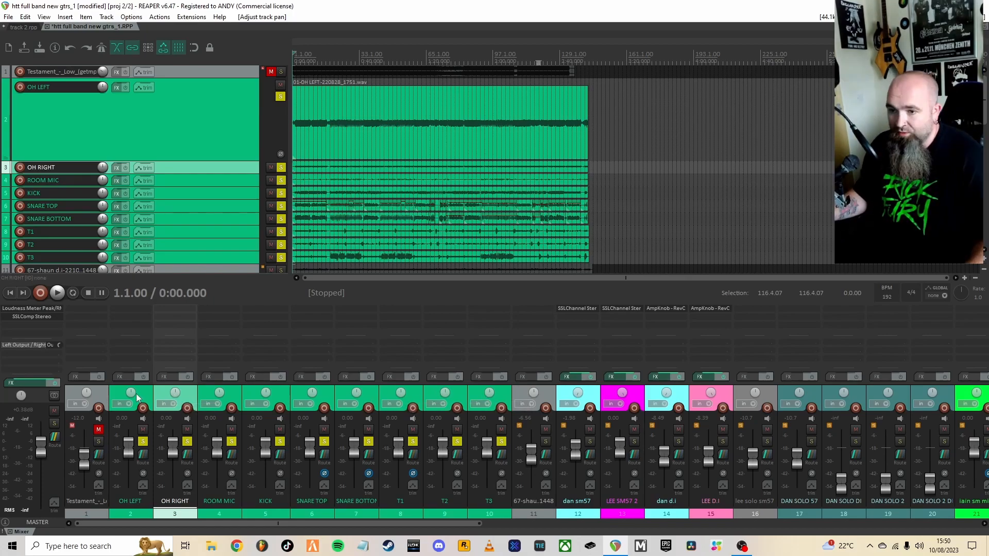
Add a new empty track after T3 and move it directly before the OH LEFT track.
click(508, 394)
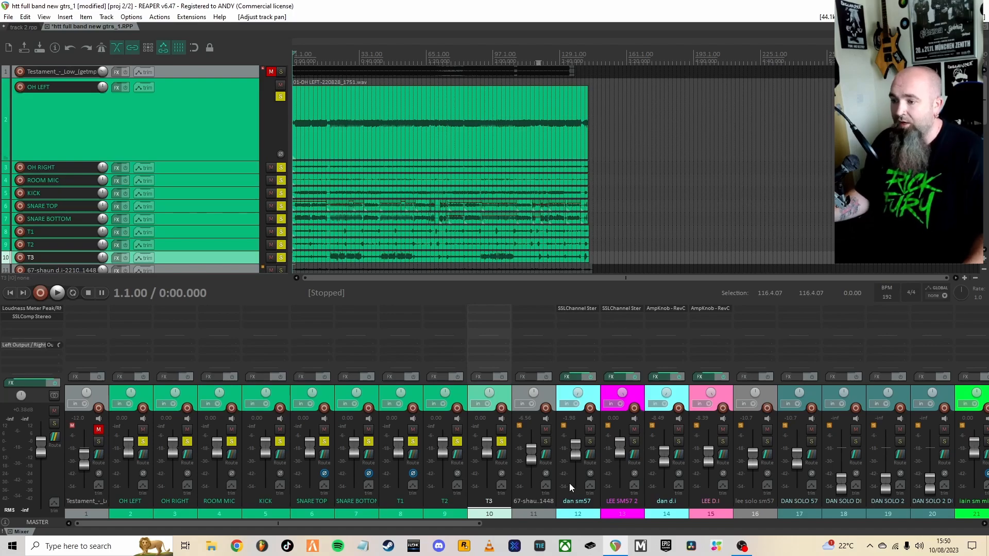
key(ctrl+t)
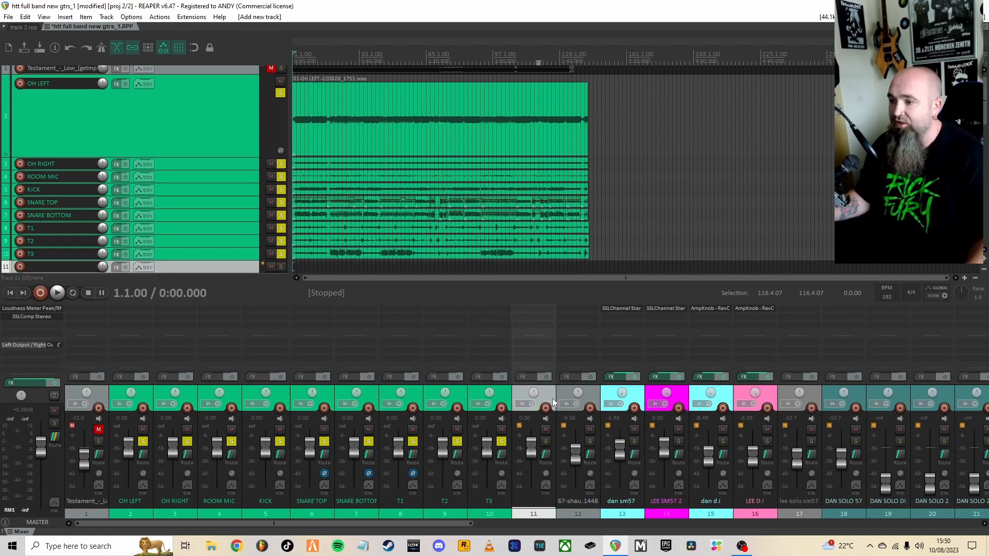
drag(548, 397, 197, 394)
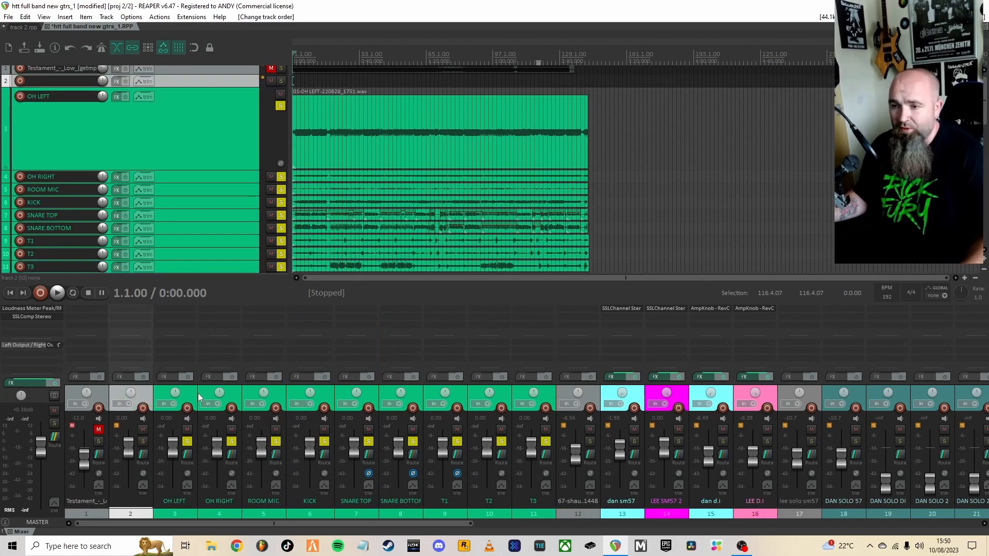
Disable the master/parent send on all drum tracks from OH LEFT through T3.
click(192, 396)
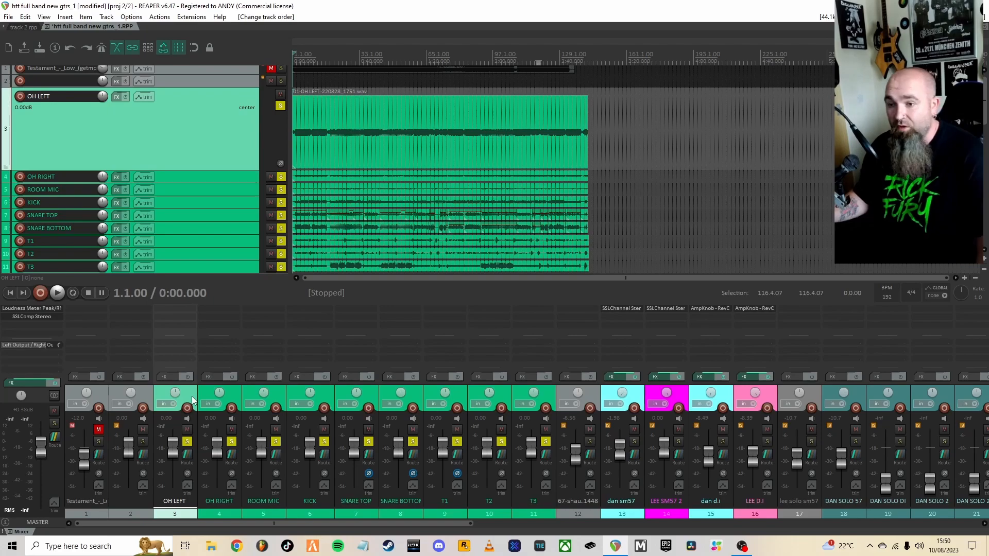
shift+click(551, 395)
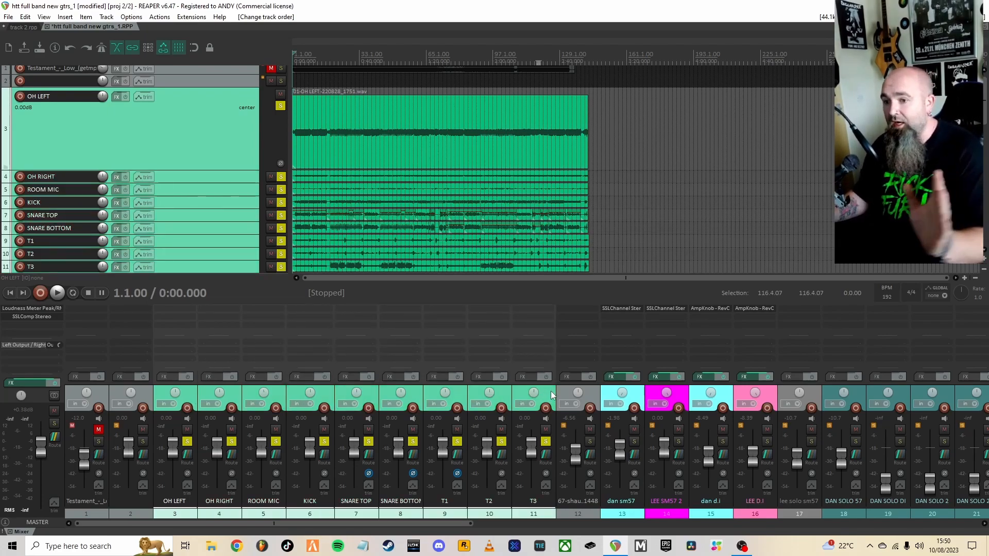
alt+click(546, 456)
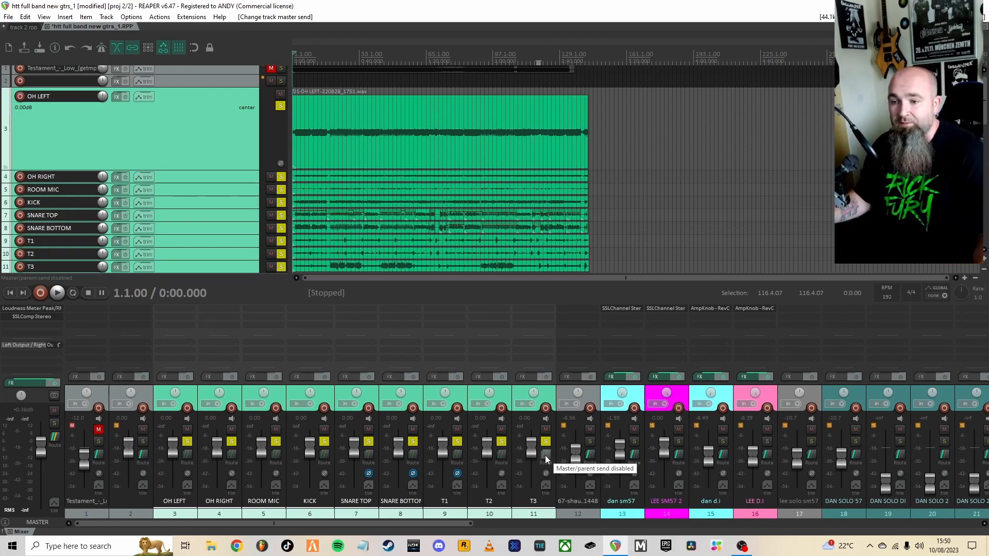
Name the new empty track "drum bus".
click(144, 394)
double_click(132, 500)
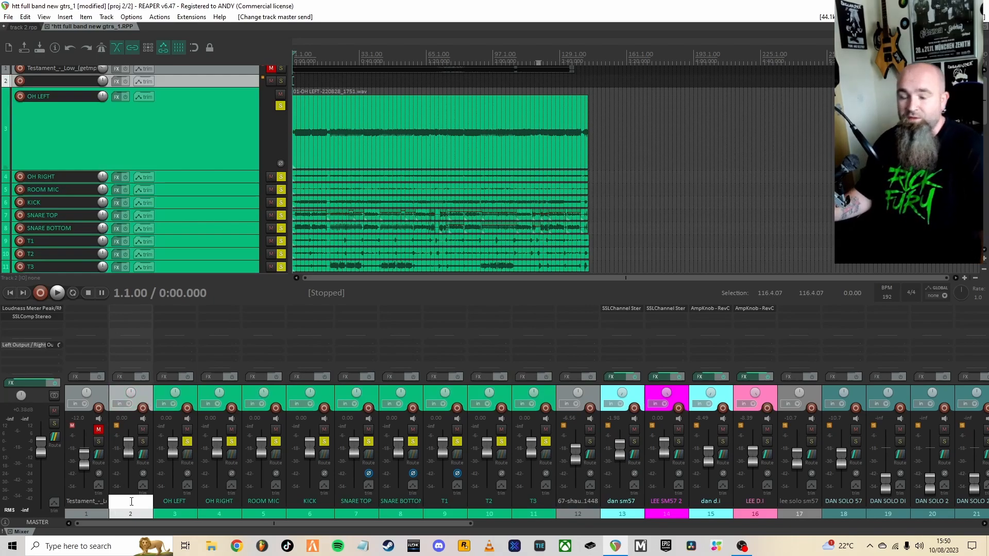
text(drum bus)
key(Tab)
Create a send from OH LEFT to the drum bus and copy that send to every drum track from OH RIGHT through T3.
click(549, 415)
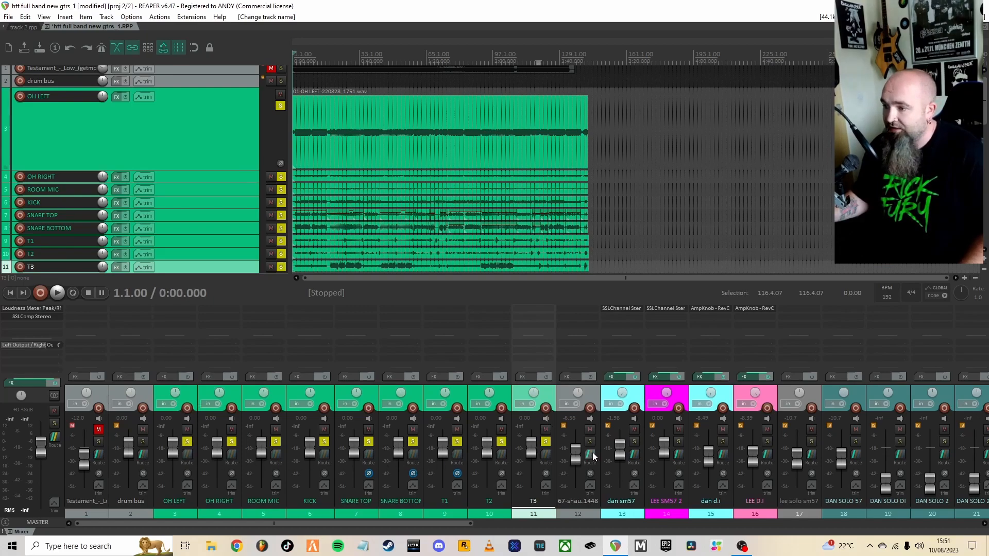
click(33, 395)
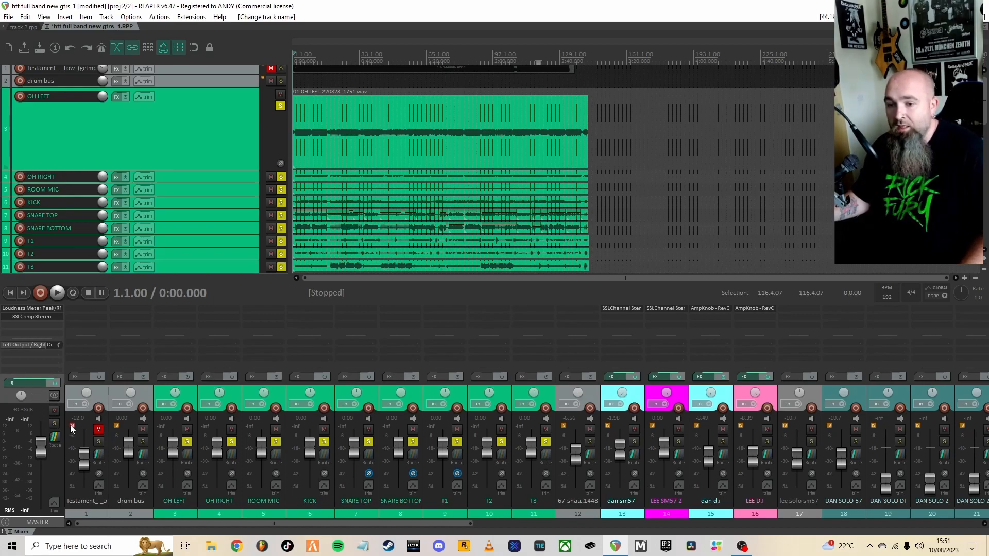
click(145, 396)
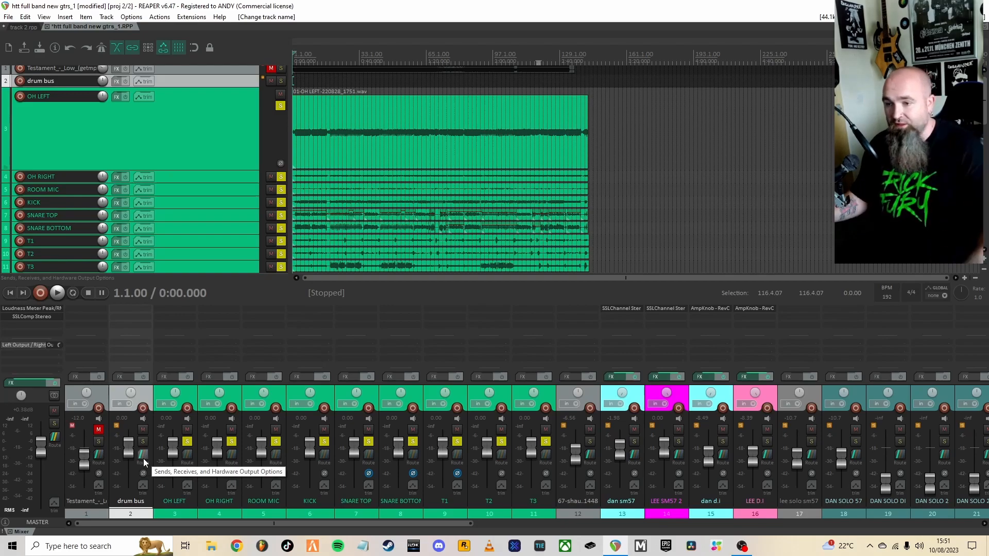
click(190, 397)
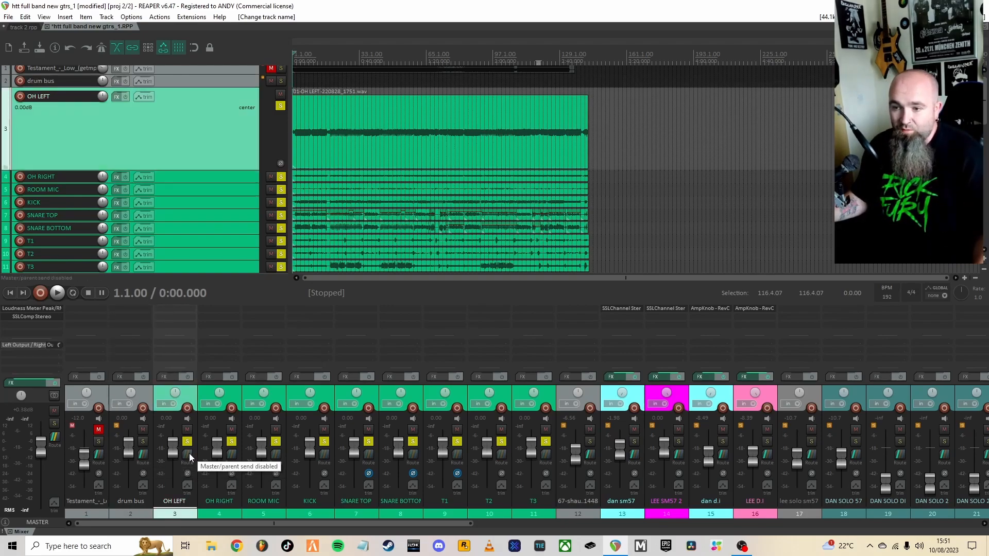
drag(190, 454, 143, 457)
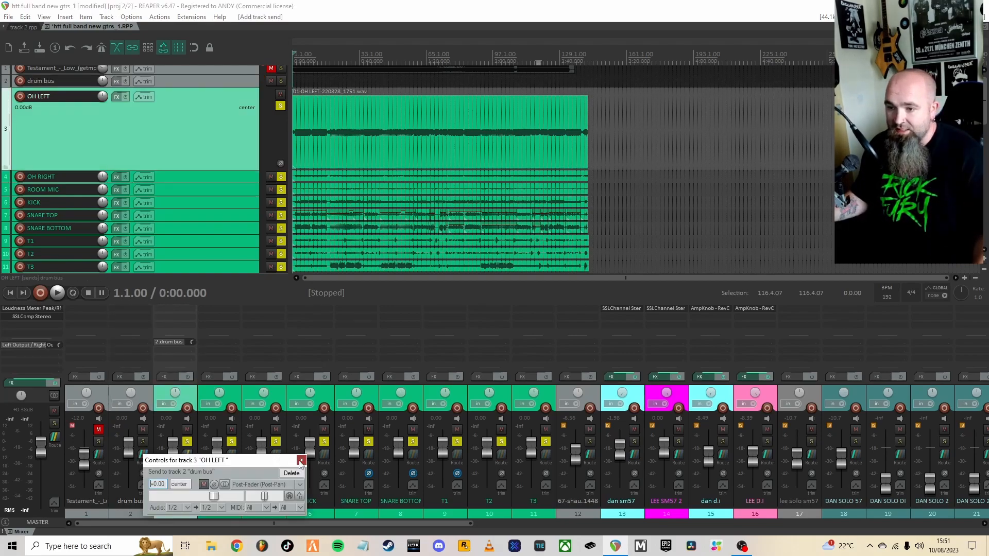
click(301, 461)
drag(181, 342, 216, 343)
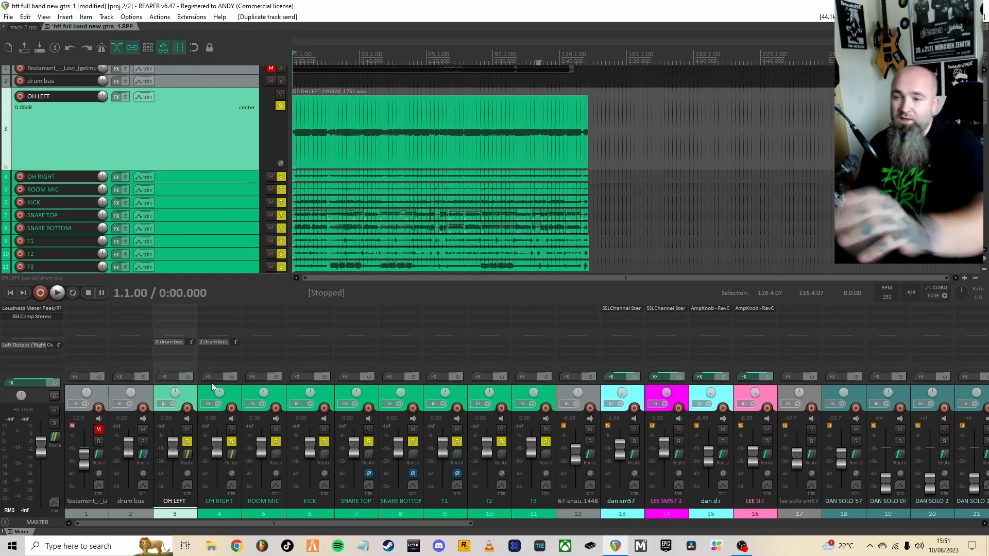
drag(211, 343, 526, 343)
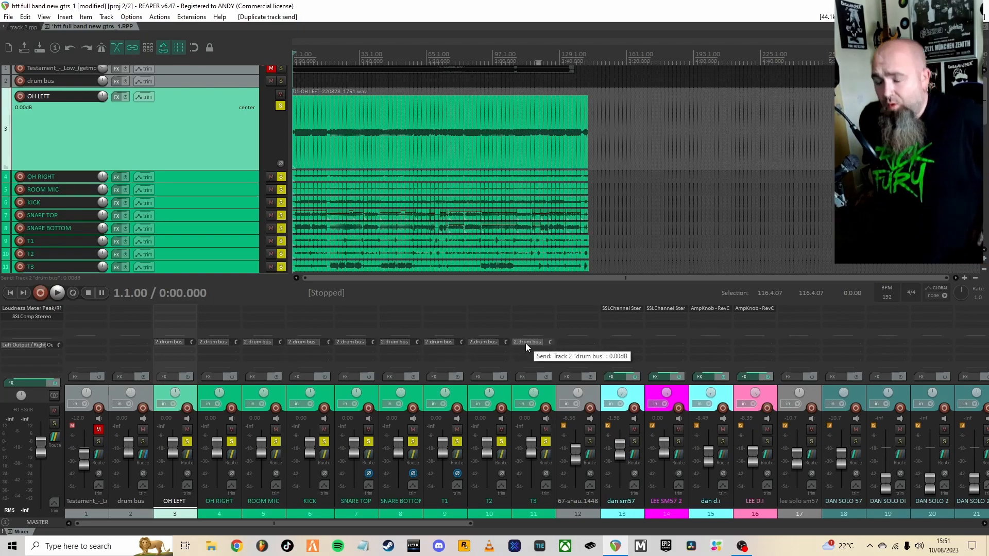
Play the song and pull the drum bus volume down to -inf dB to test the routing.
key(space)
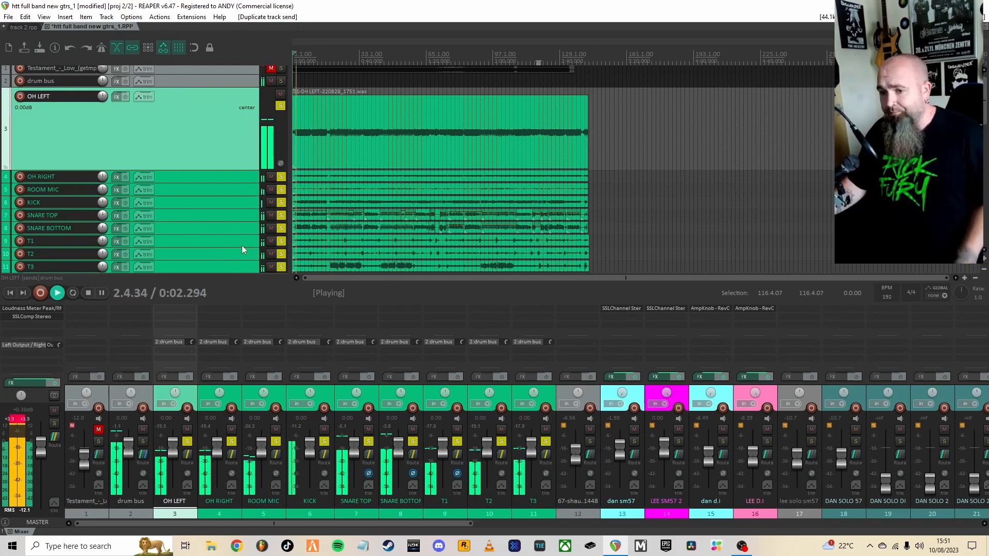
drag(130, 446, 128, 491)
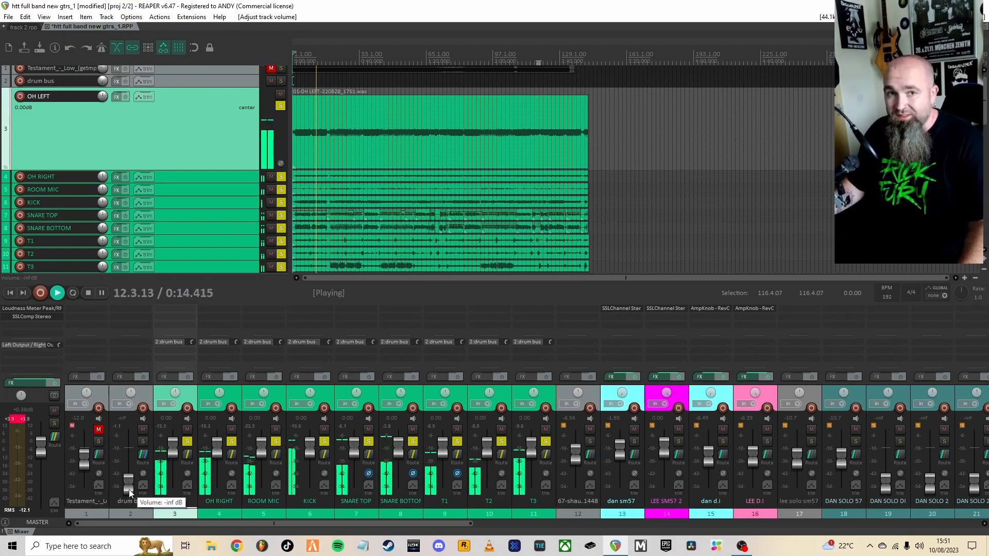
Delete the drum bus sends from the OH LEFT and OH RIGHT tracks.
alt+click(176, 342)
alt+click(218, 342)
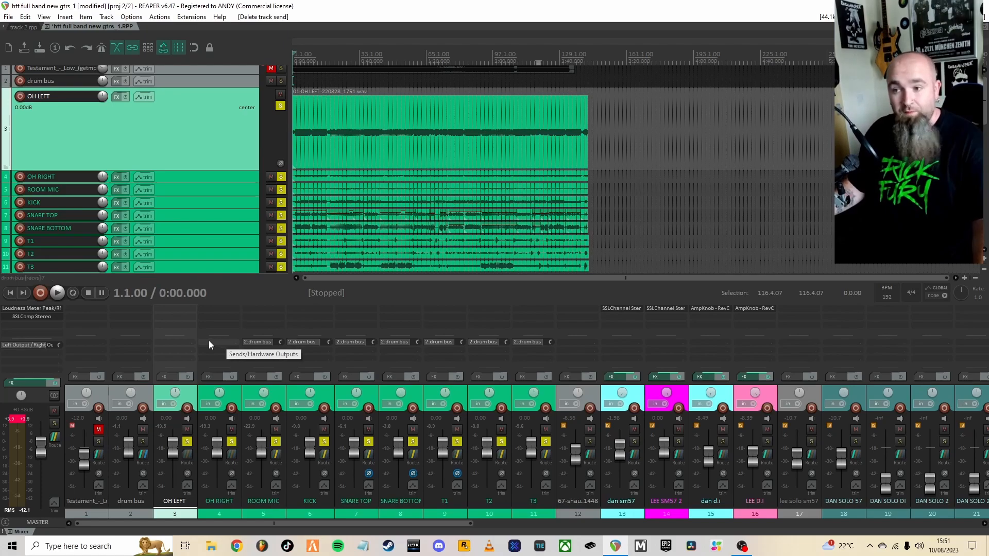
Add a new track after the drum bus and name it "OH BUS".
click(145, 397)
key(ctrl+t)
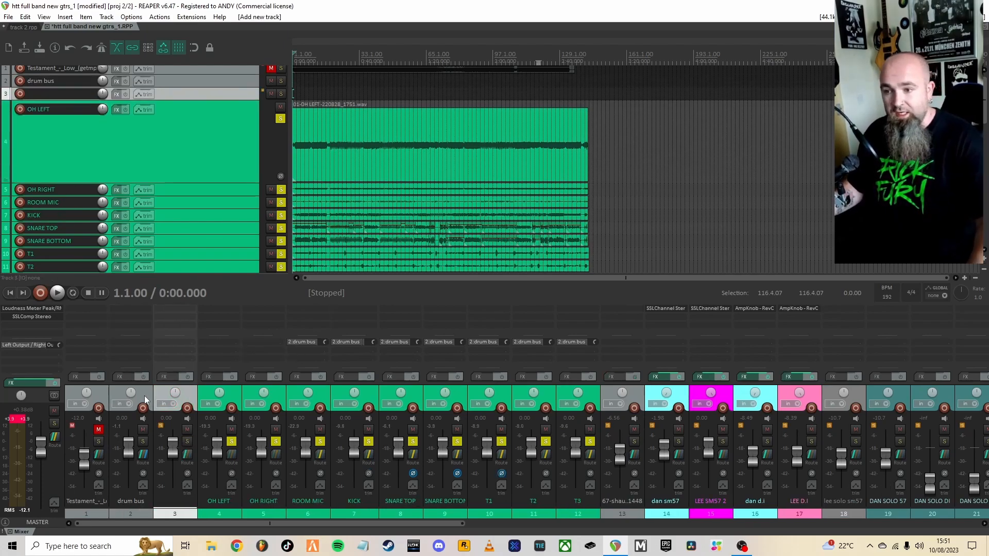
double_click(182, 498)
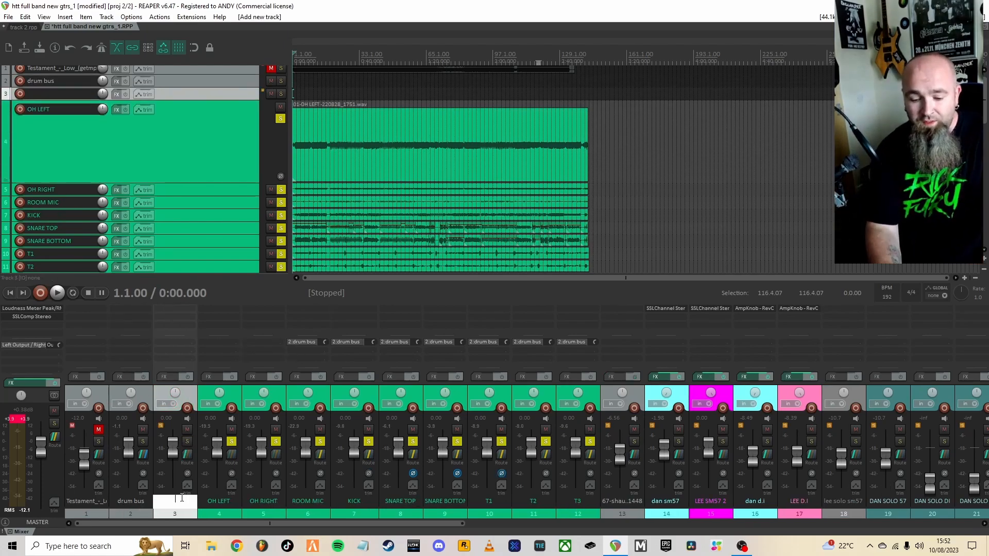
text(OH BUS)
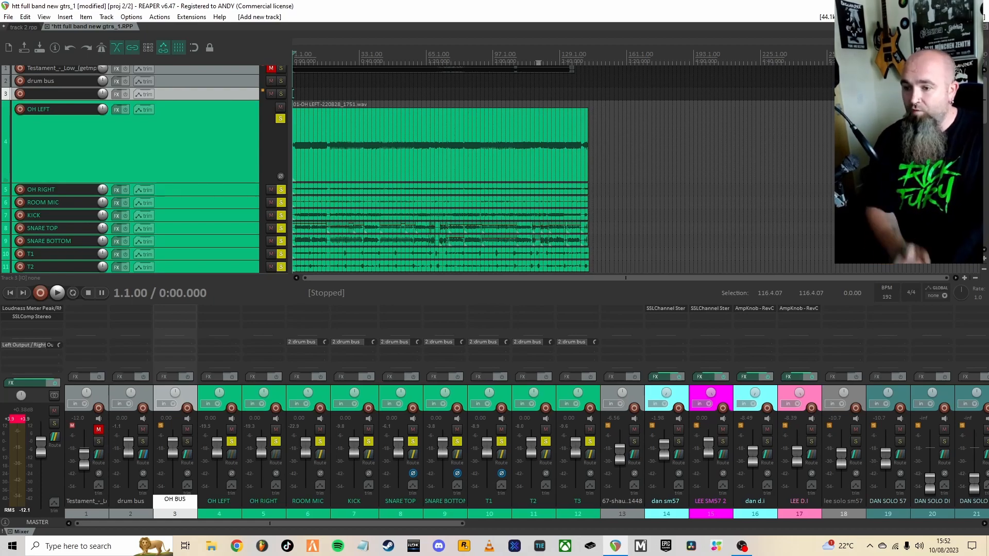
key(Return)
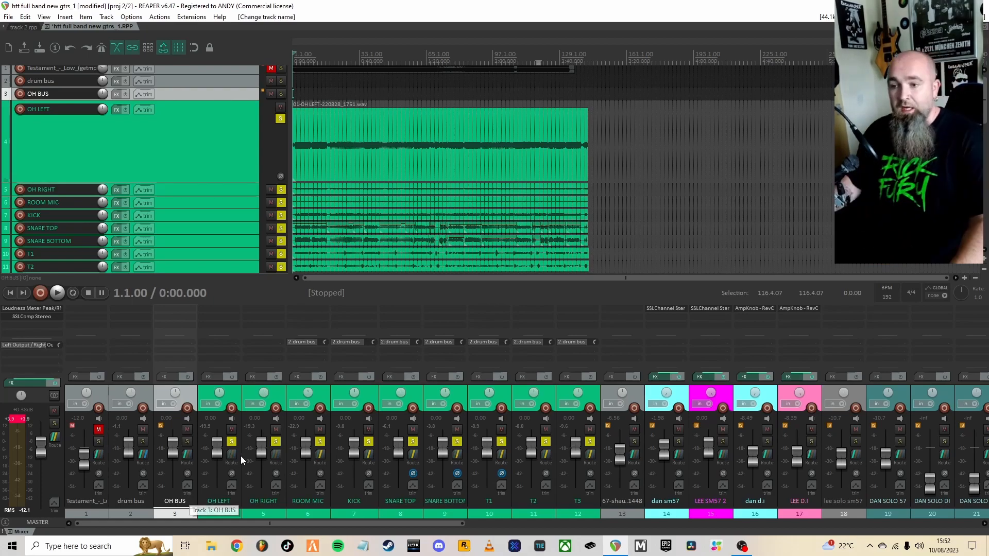
Create a send from OH LEFT to OH BUS and copy it to OH RIGHT.
drag(233, 457, 184, 457)
drag(210, 342, 262, 343)
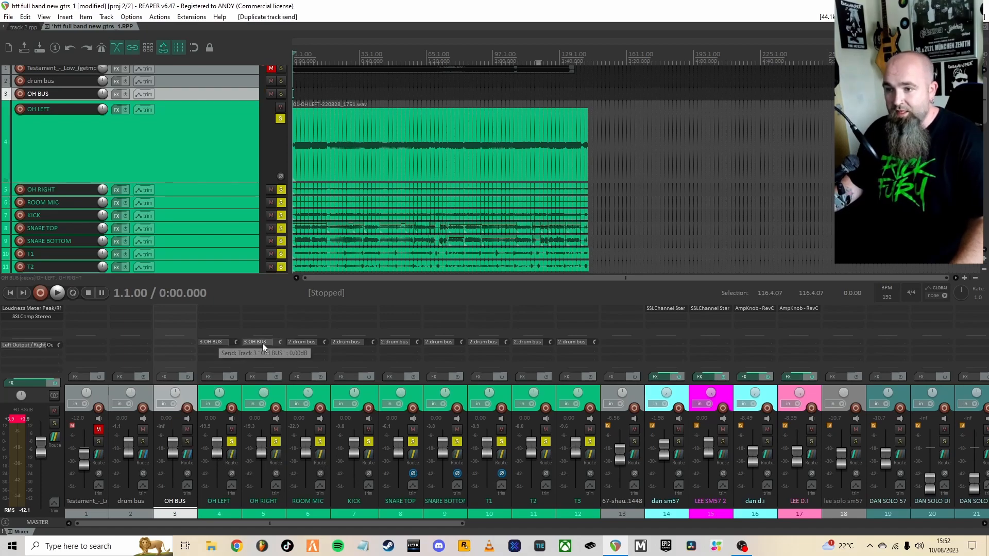
Disable the master send on OH BUS and route it to the drum bus with a send.
alt+click(189, 459)
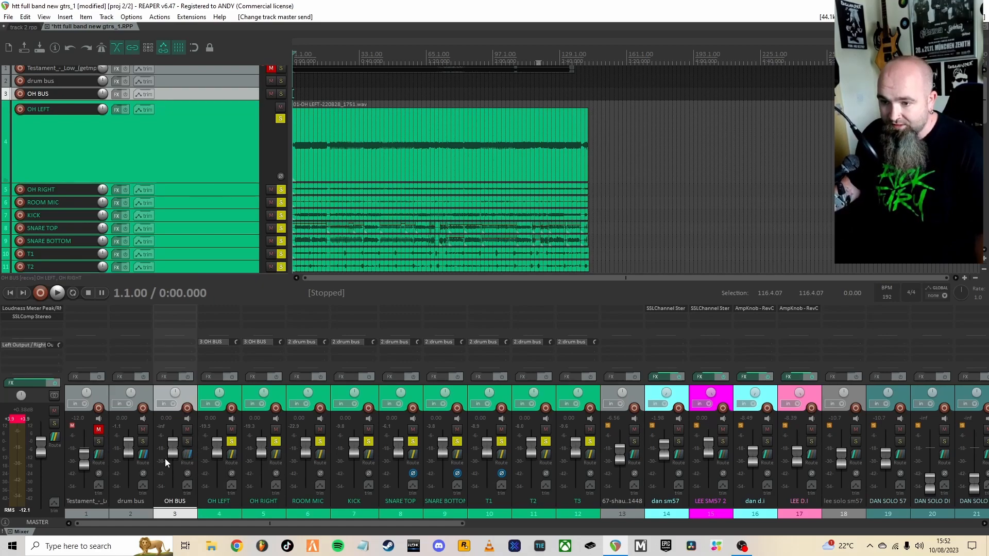
drag(145, 462, 144, 461)
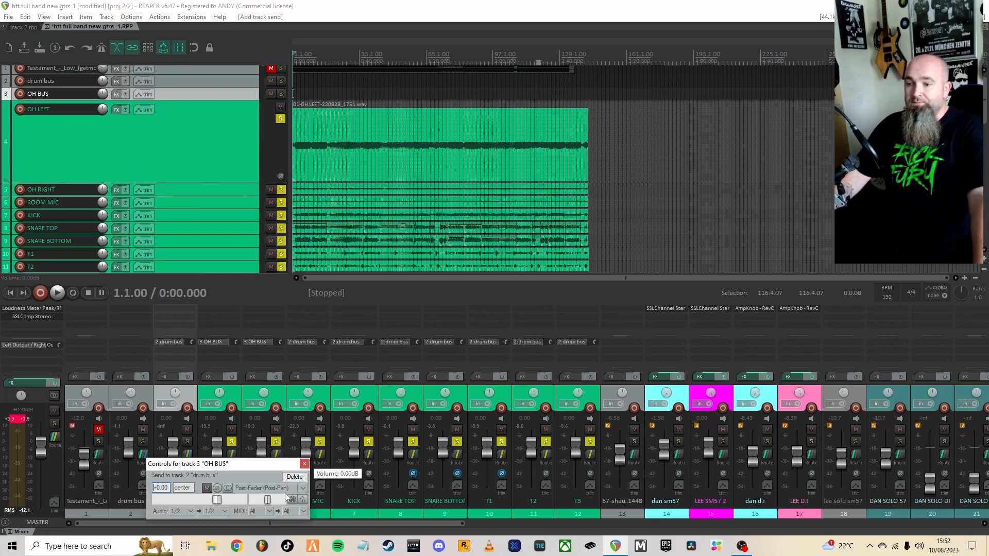
click(304, 464)
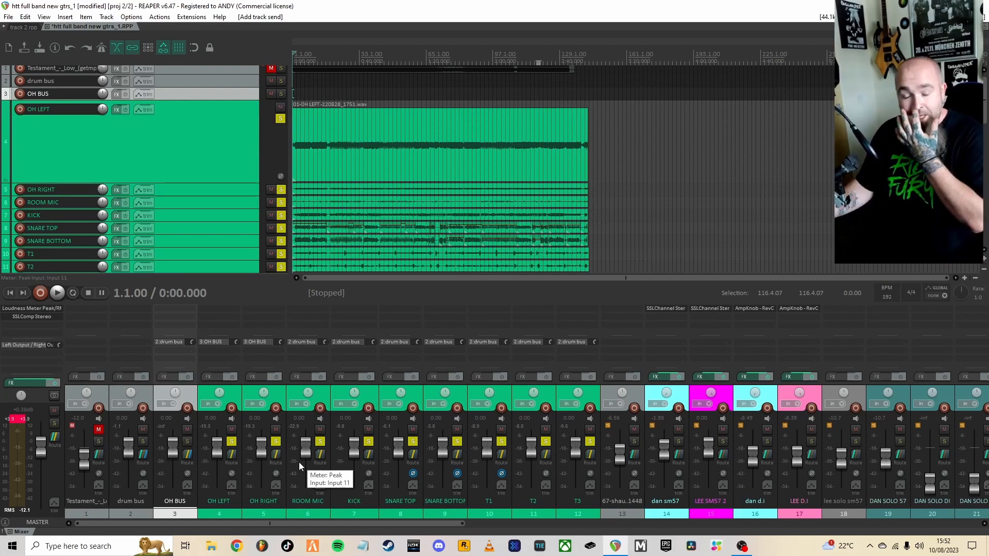
Try a slightly lower OH BUS volume during playback and undo the change.
key(space)
mouse_move(173, 452)
mouse_down()
mouse_move(172, 495)
mouse_move(176, 457)
mouse_up()
key(space)
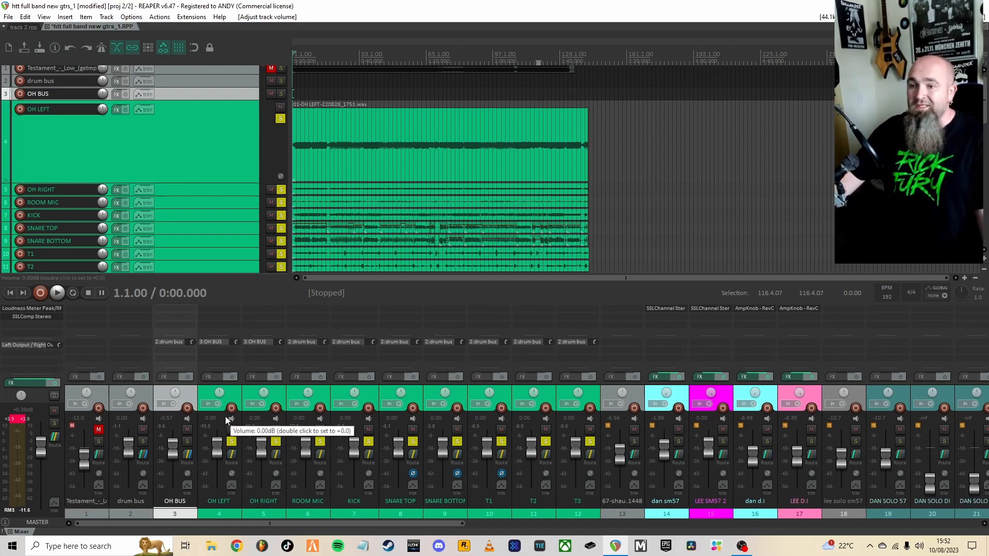
key(ctrl+z)
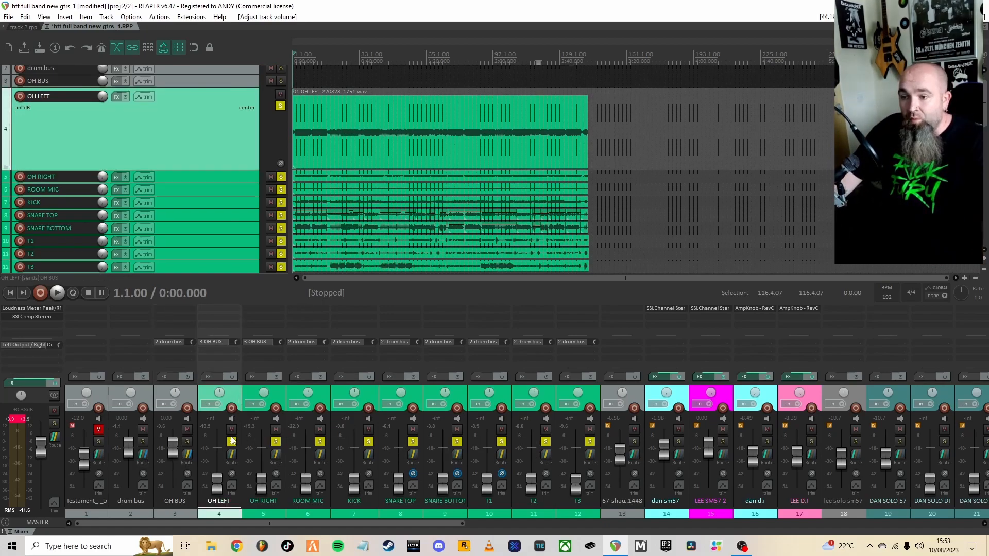
During playback, raise OH LEFT and OH RIGHT together to 0.00 dB and set the OH BUS volume to -2.46 dB.
ctrl+click(248, 396)
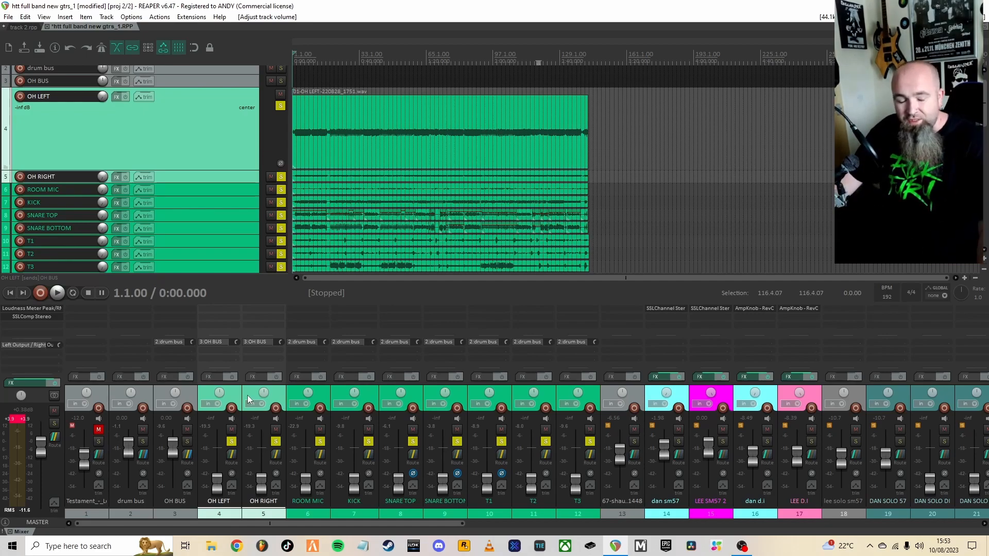
key(space)
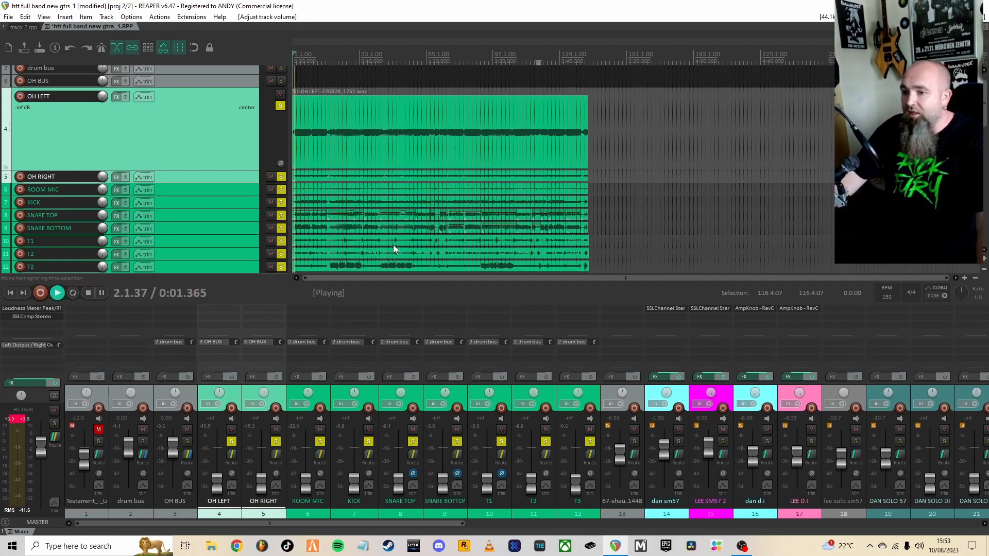
drag(217, 484, 221, 454)
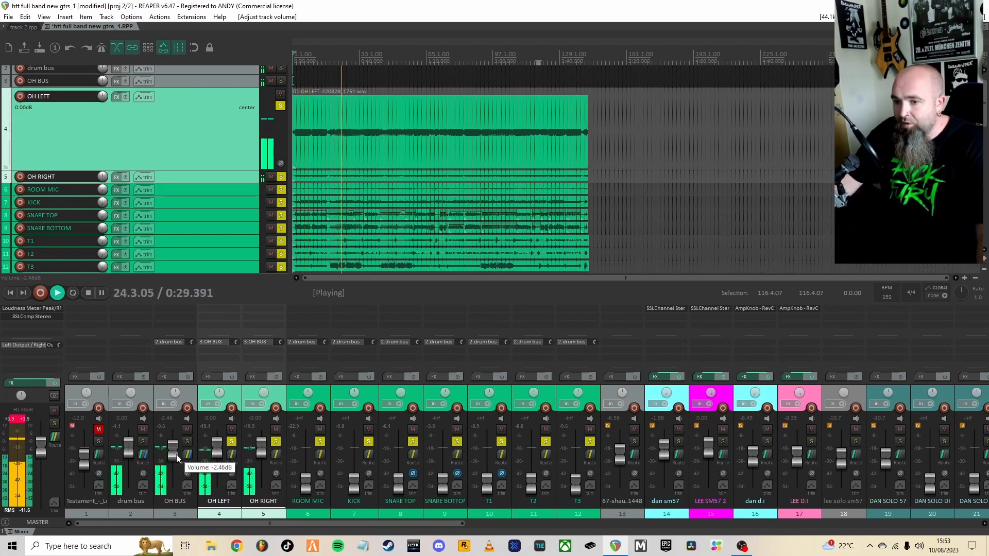
key(space)
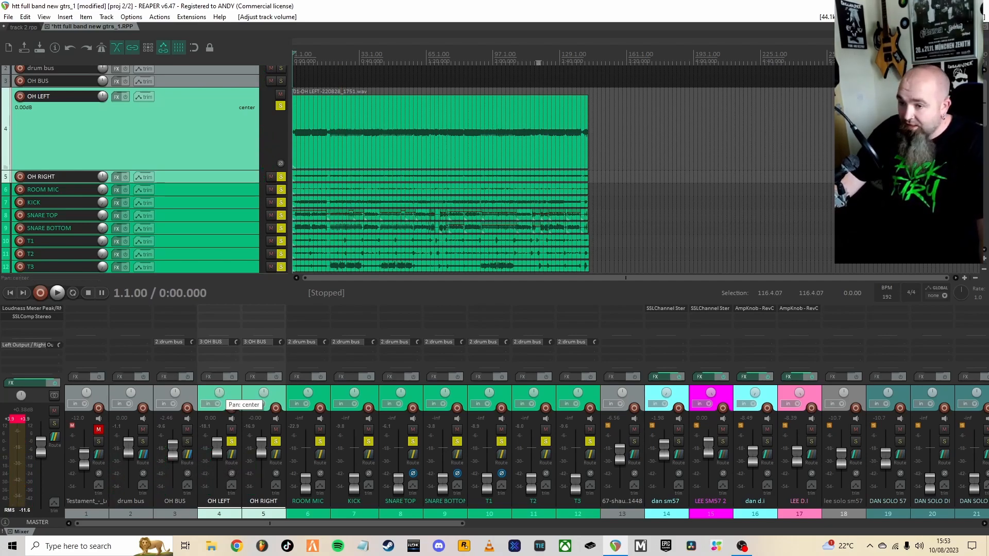
Pan OH RIGHT 100% right and play the overheads from the start.
click(264, 394)
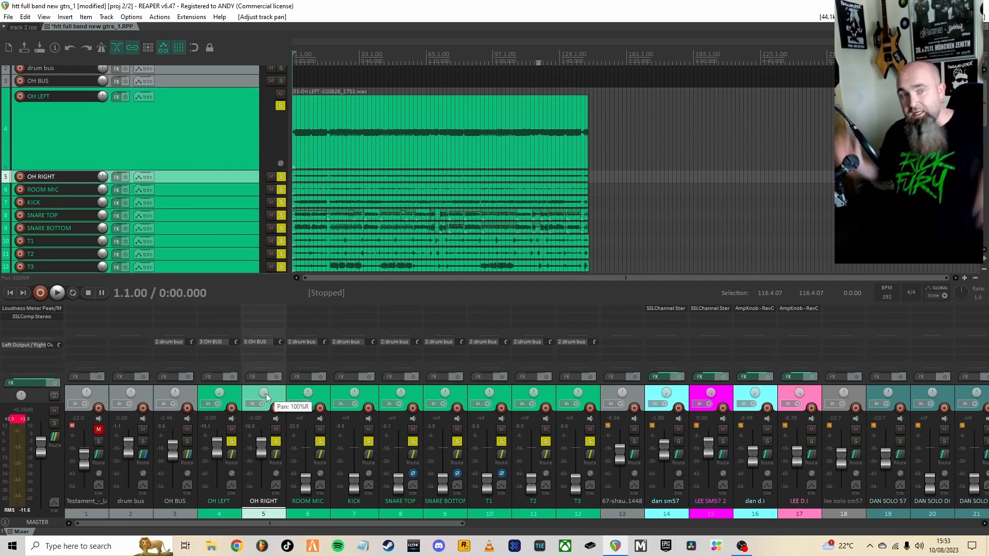
key(space)
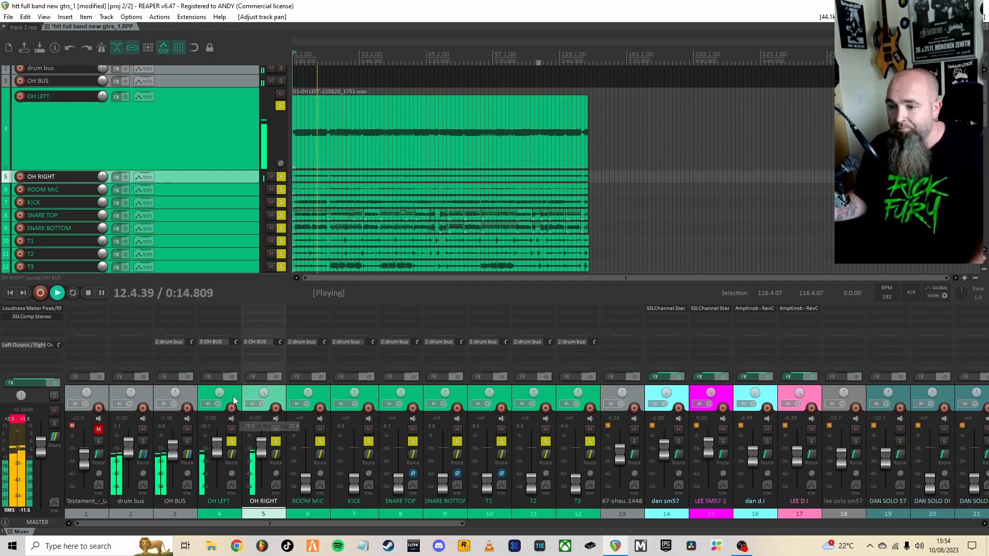
Raise the ROOM MIC volume to +4.97 dB and mute the track.
drag(301, 493, 302, 451)
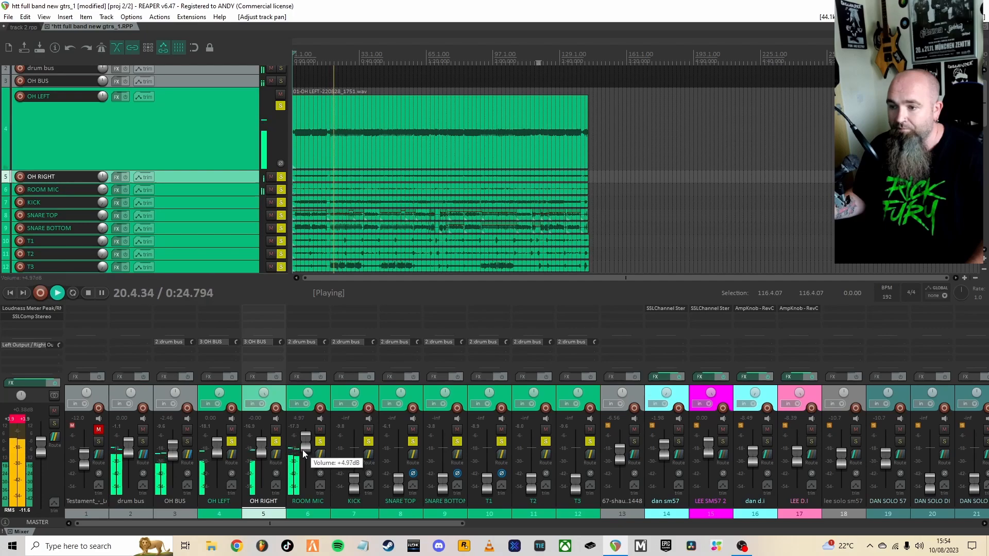
click(320, 430)
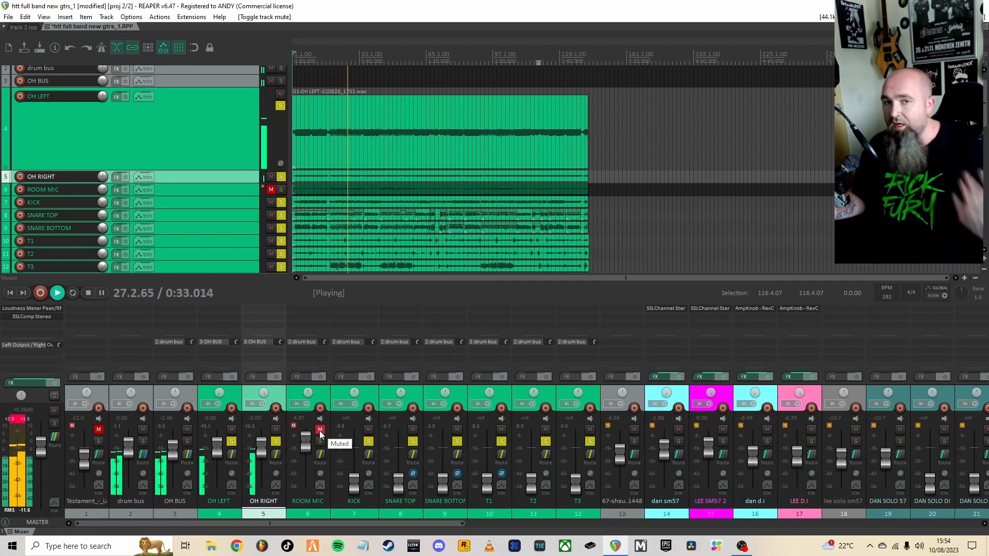
Unmute ROOM MIC, compare the mix with and without its solo, and lower its volume to -2.46 dB during playback.
click(320, 429)
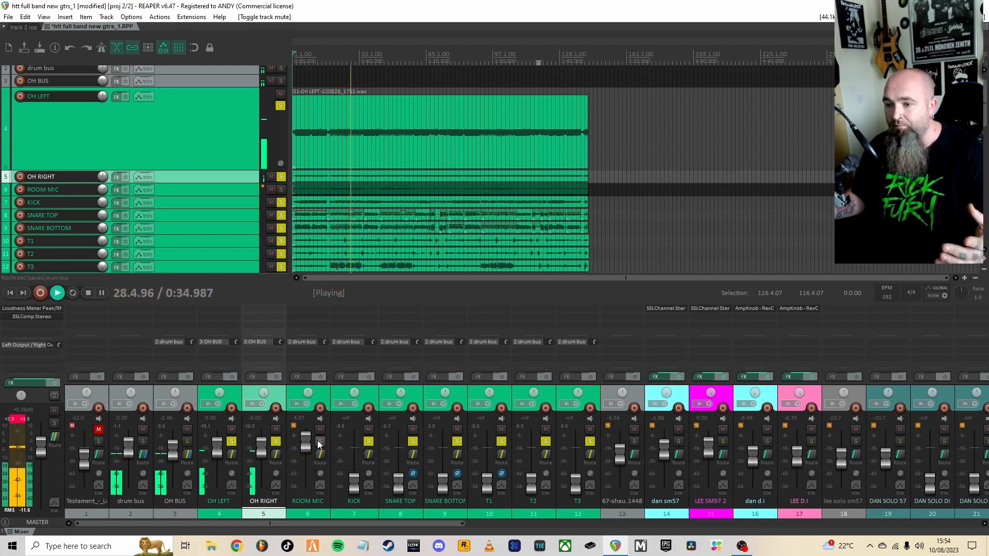
click(320, 442)
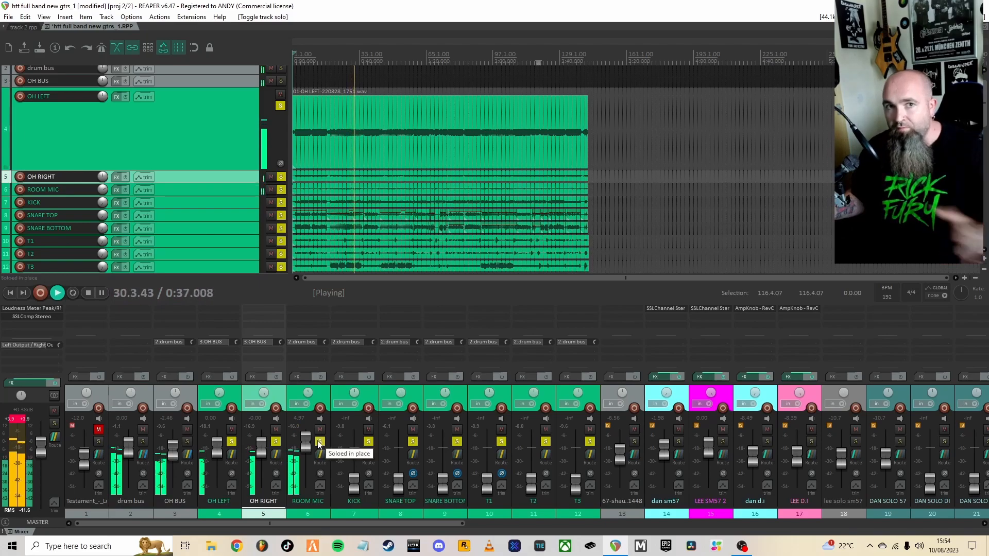
click(320, 442)
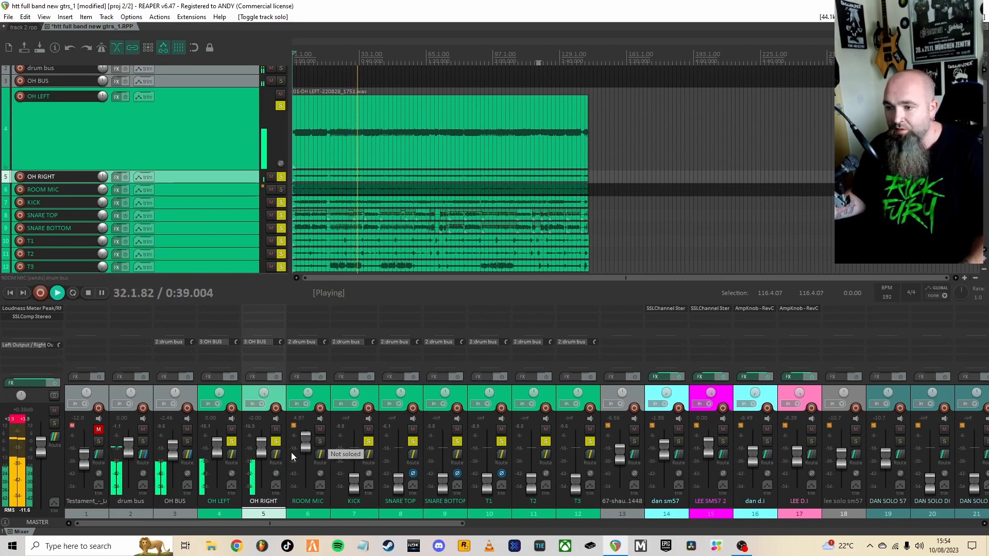
click(317, 441)
drag(306, 449, 304, 458)
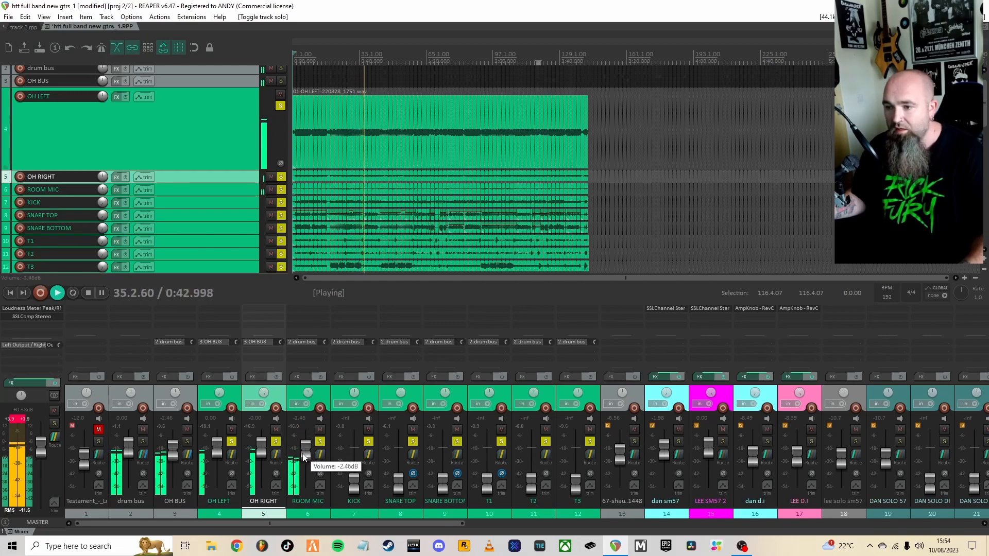
Switch the ROOM MIC solo off and on during playback to compare the drums with and without the room sound.
click(320, 442)
click(320, 443)
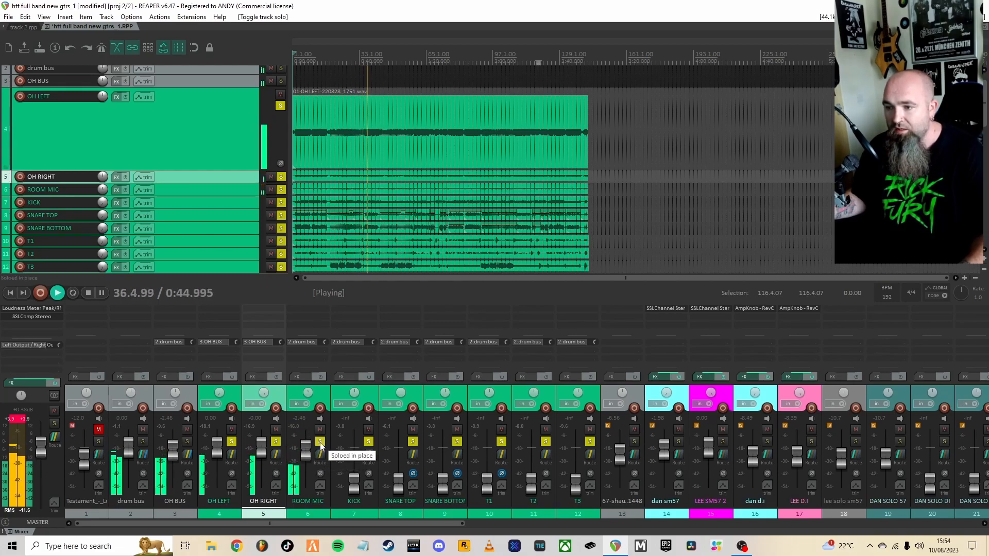
click(322, 443)
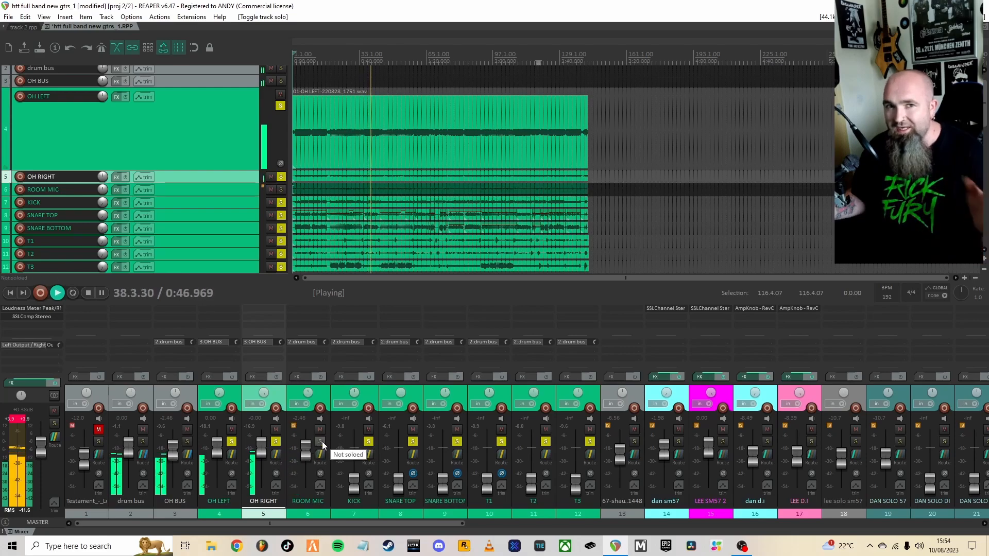
click(320, 442)
click(319, 441)
click(319, 441)
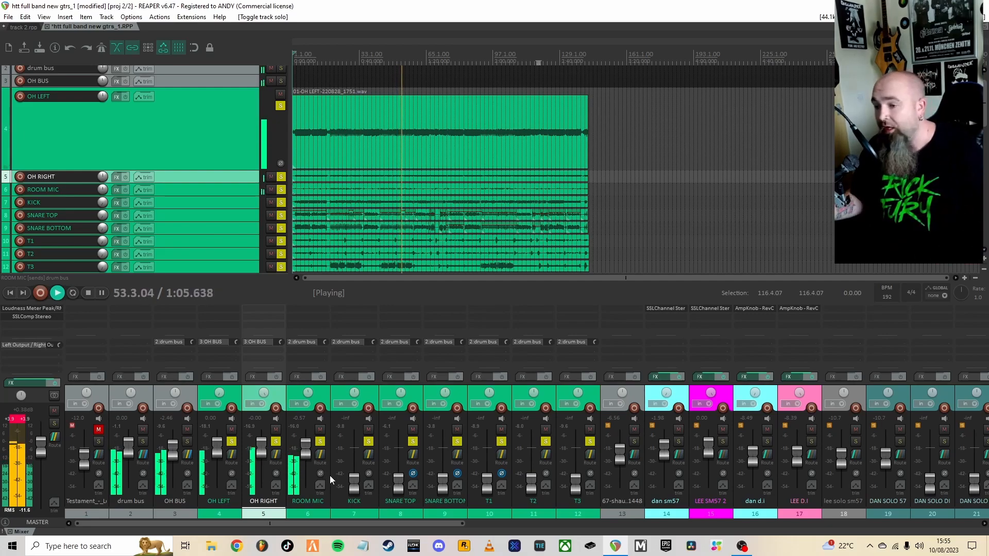
Raise the KICK volume to -11.5 dB and SNARE TOP to -12.2 dB, comparing the mix with and without SNARE TOP soloed.
drag(359, 493, 352, 465)
click(401, 489)
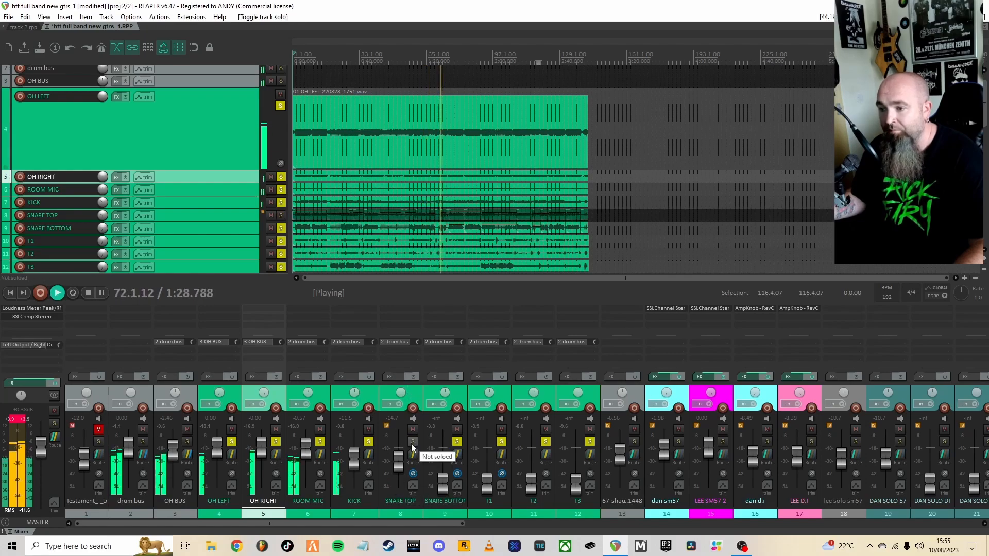
click(412, 444)
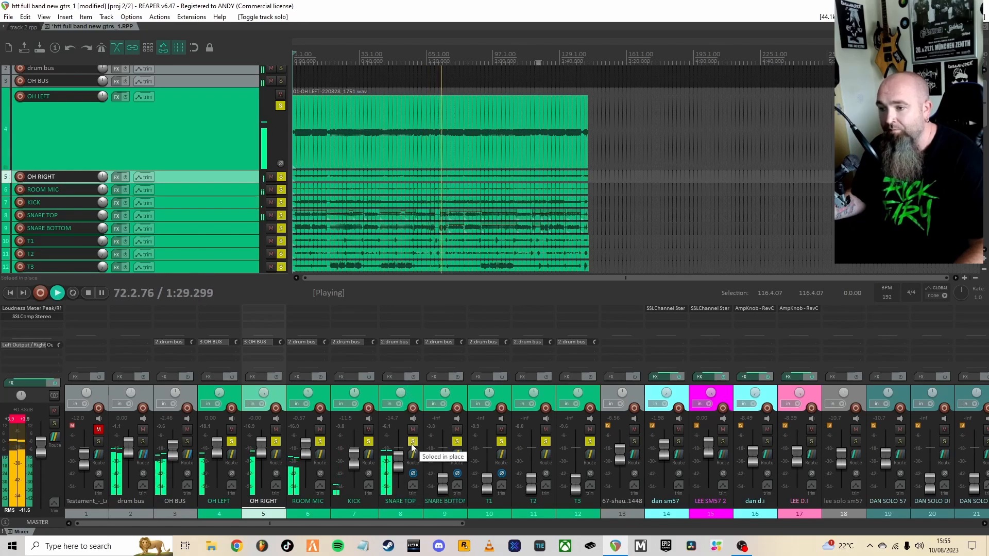
scroll(400, 462, up, 3)
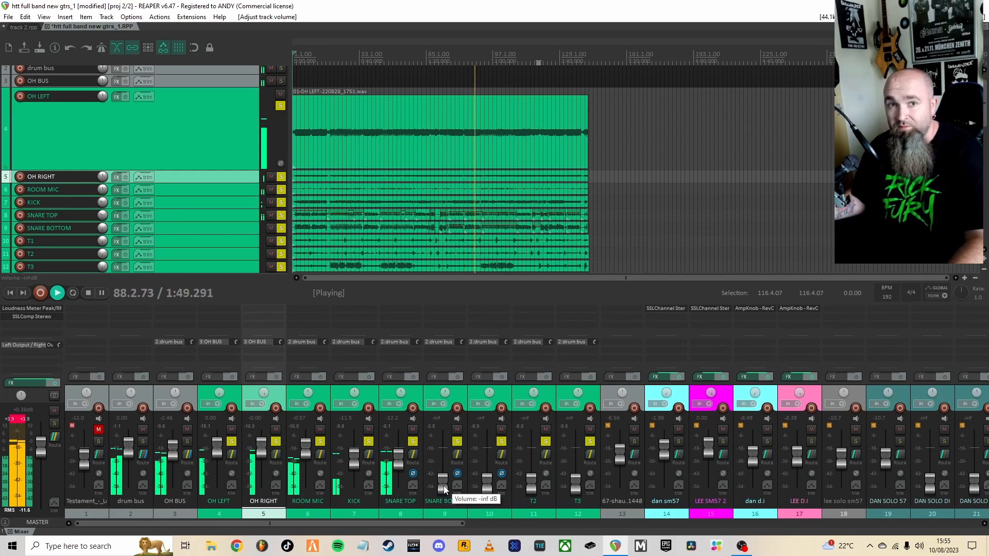
Bring the SNARE BOTTOM volume up to -14.7 dB, toggling its solo during playback to compare.
drag(445, 489, 444, 466)
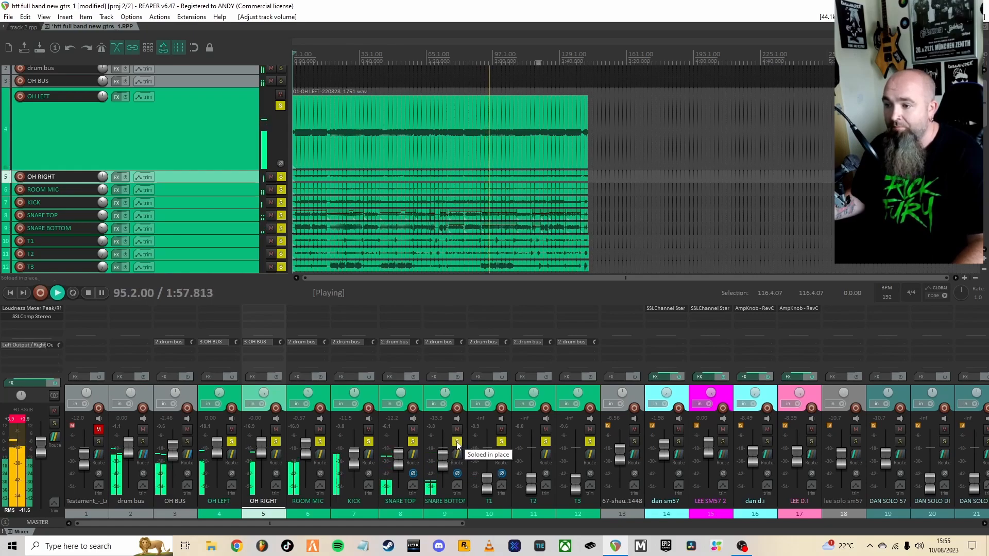
click(457, 443)
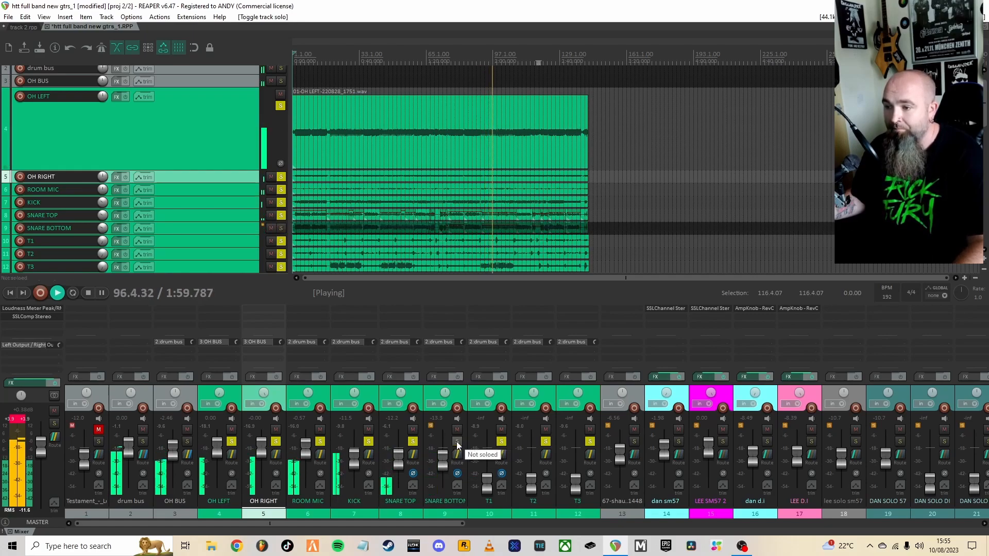
click(457, 443)
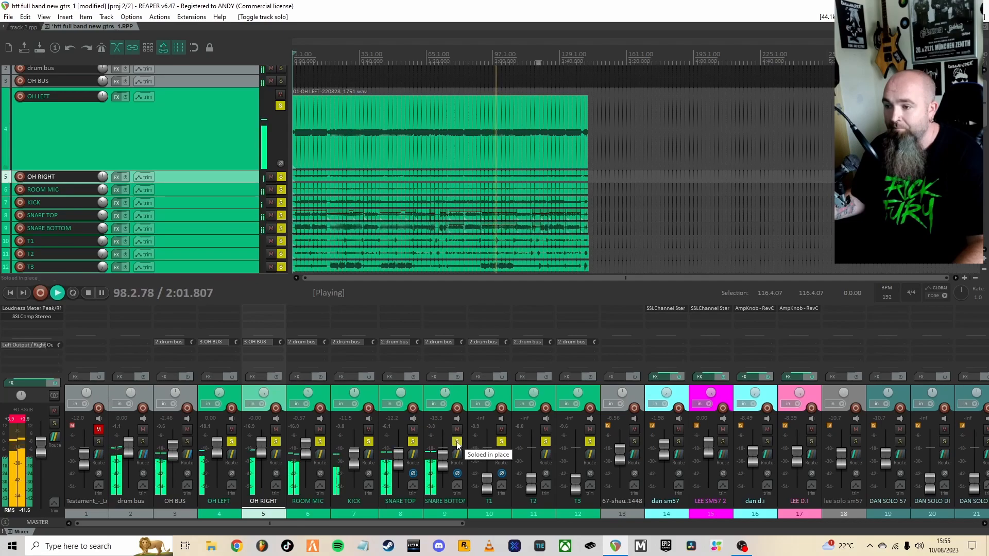
drag(442, 459, 442, 461)
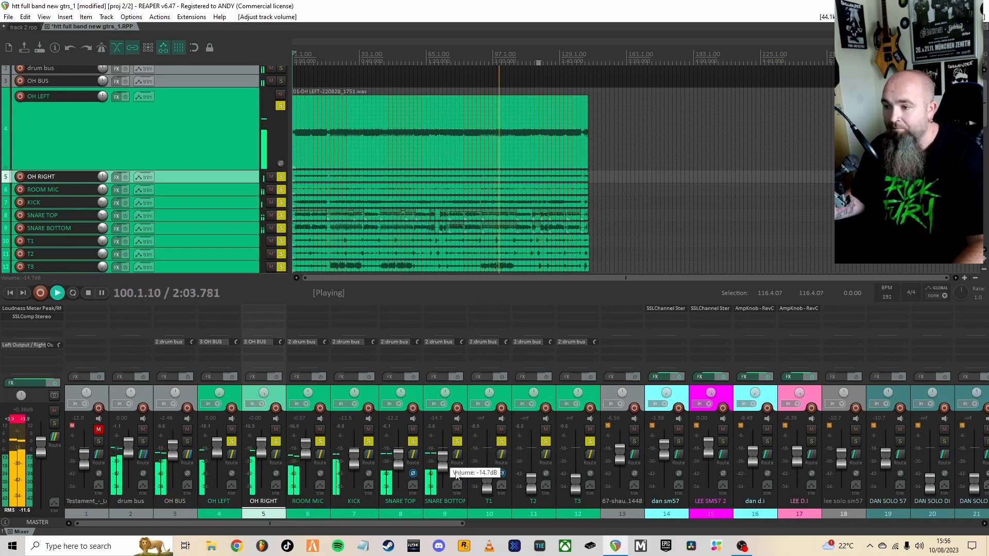
Compare SNARE BOTTOM with normal and inverted phase, stop playback, and leave the phase inverted.
click(457, 475)
click(457, 474)
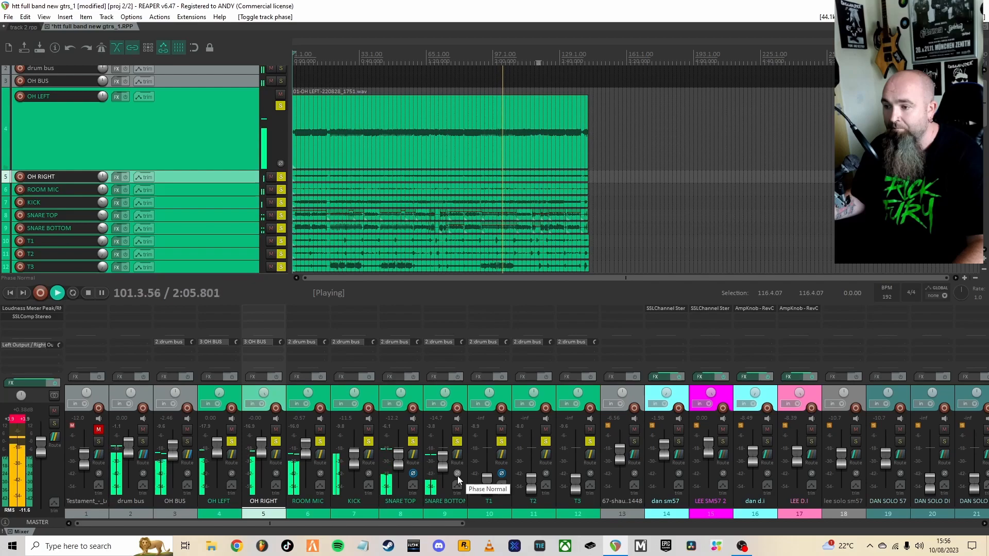
click(457, 475)
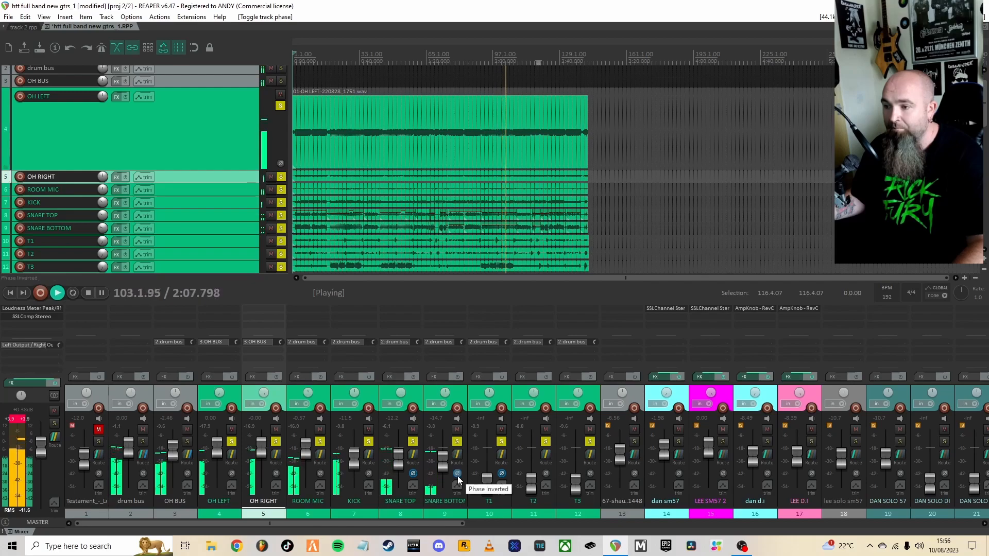
click(458, 475)
key(space)
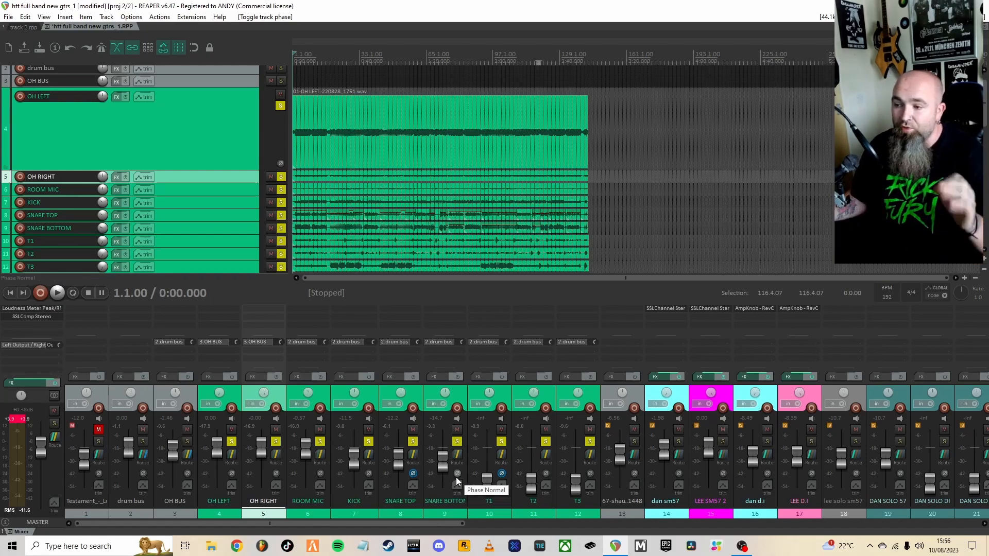
click(458, 477)
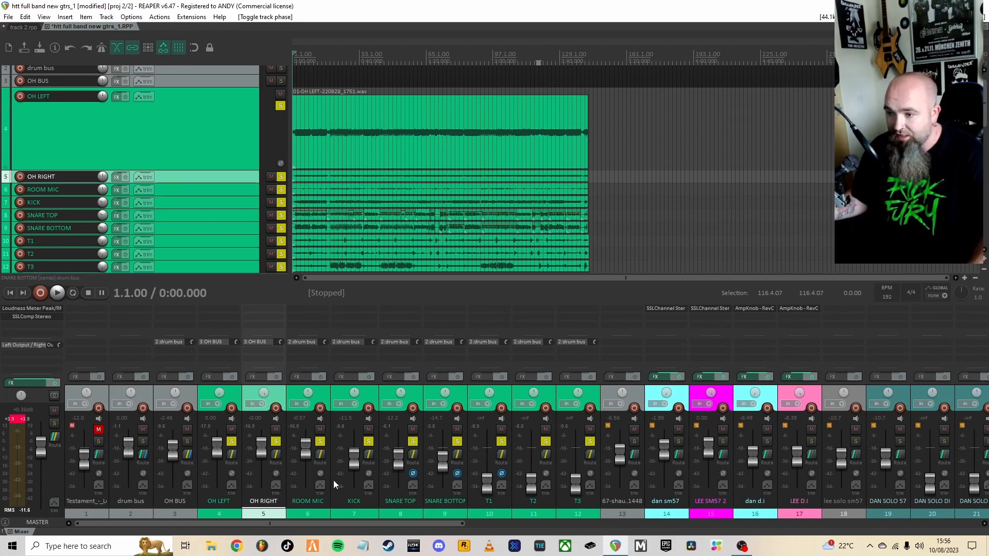
Remove the solo from ROOM MIC and KICK and play the remaining soloed drums from the start.
click(320, 442)
click(368, 441)
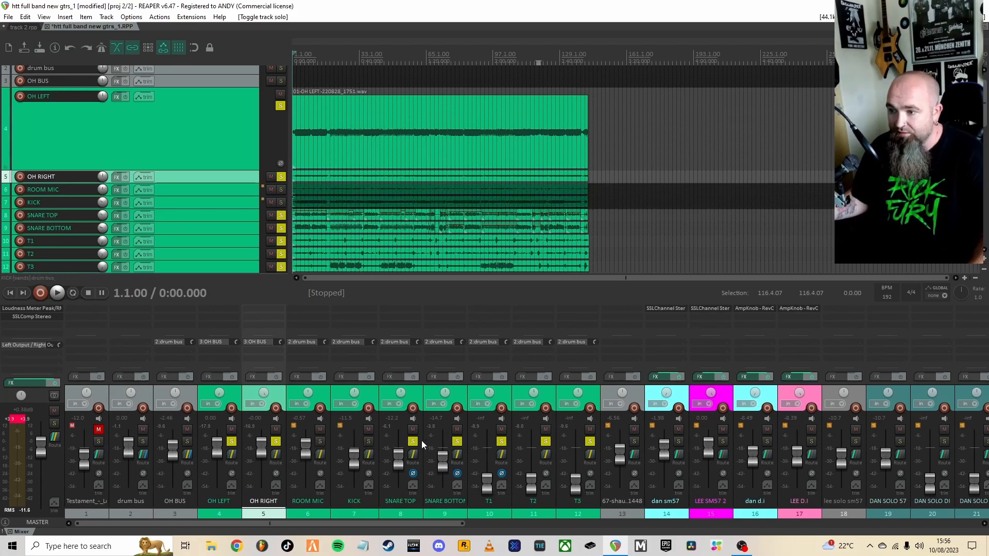
key(space)
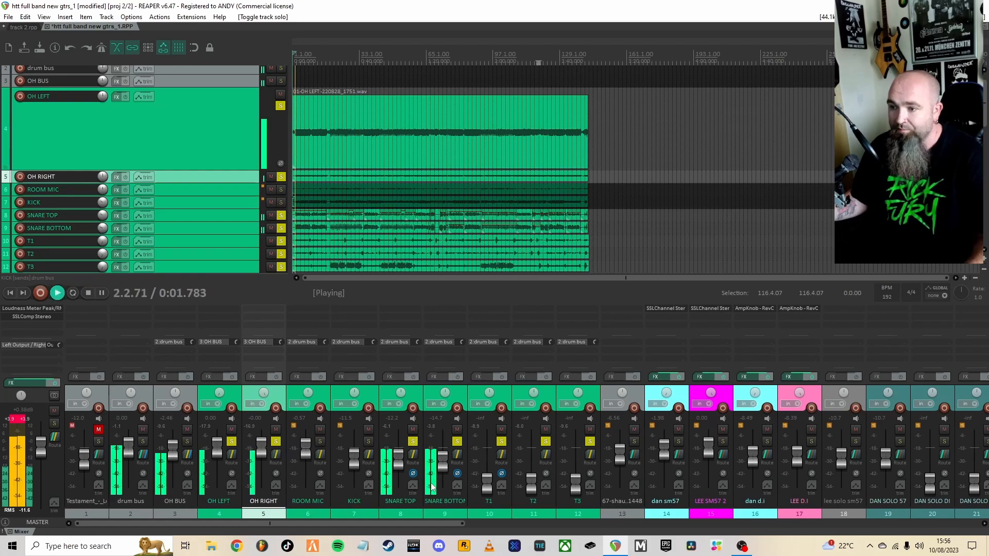
Set SNARE BOTTOM to normal phase and compare SNARE TOP with normal and inverted phase, leaving SNARE TOP inverted.
click(457, 474)
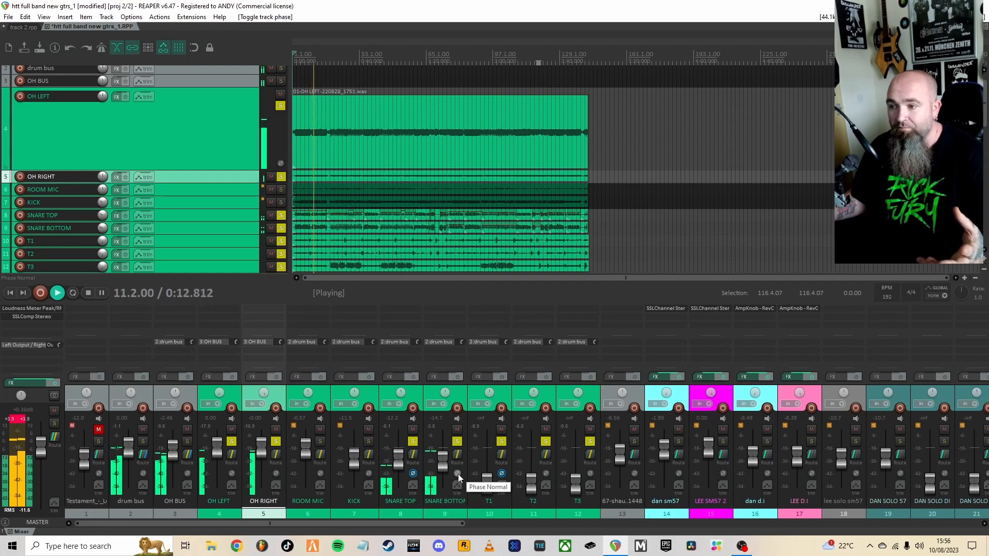
click(413, 474)
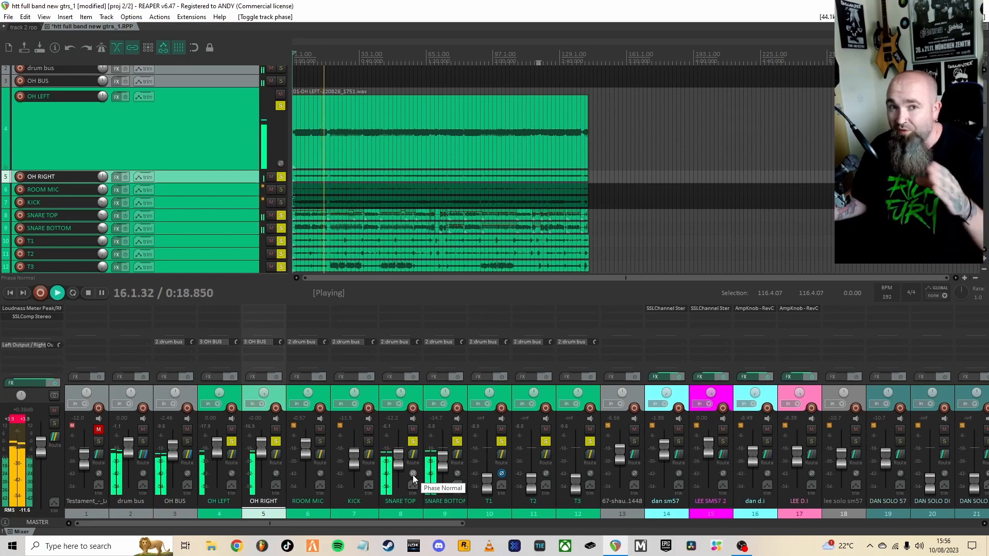
click(412, 474)
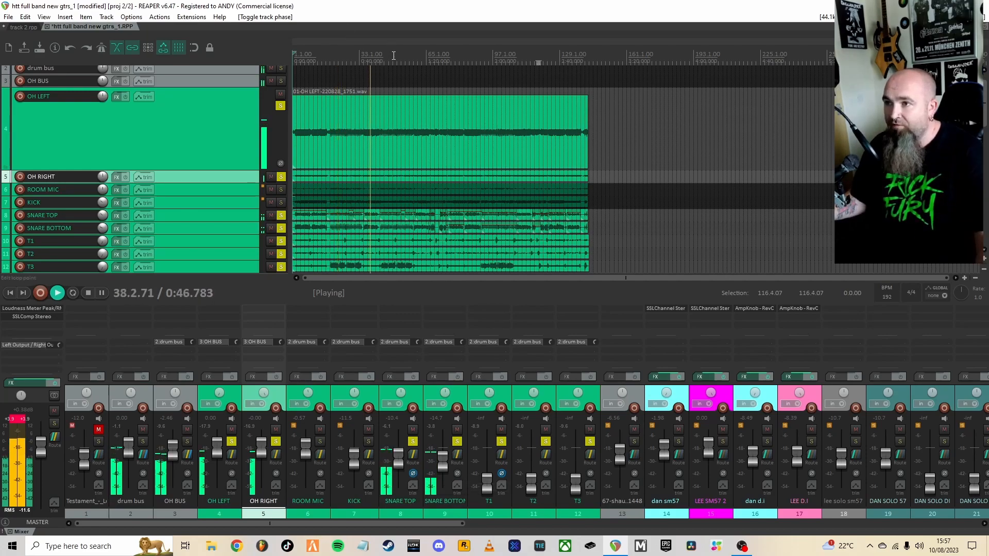
Mark a range on the timeline over the tom section, from about measure 43 to measure 59.
scroll(563, 169, up, 2)
scroll(397, 180, down, 5)
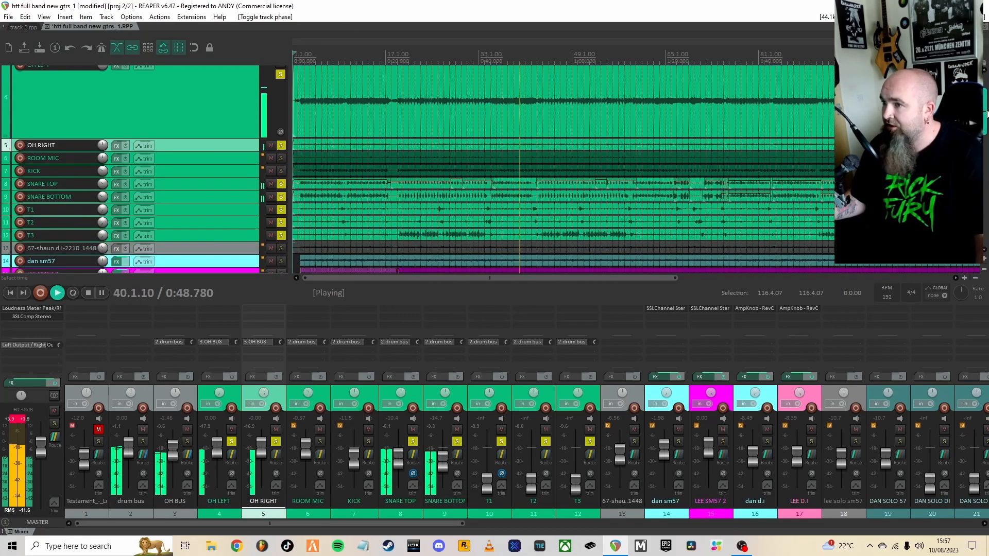
scroll(515, 155, up, 2)
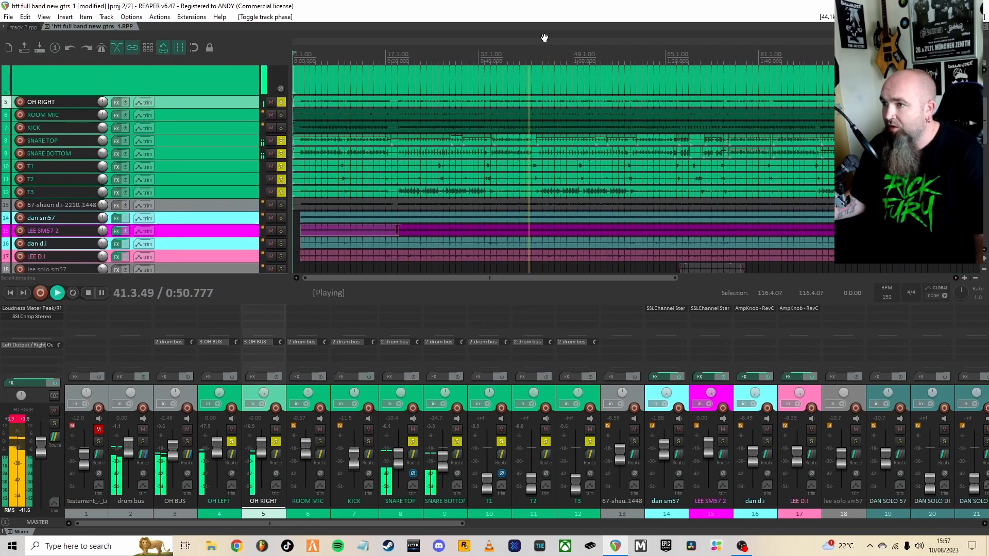
drag(538, 56, 632, 57)
Raise the tom volumes during playback: T3 to -13.4 dB, T1 to -11.5 dB and T2 to -7.62 dB.
drag(575, 487, 570, 467)
drag(487, 478, 484, 460)
scroll(490, 460, up, 3)
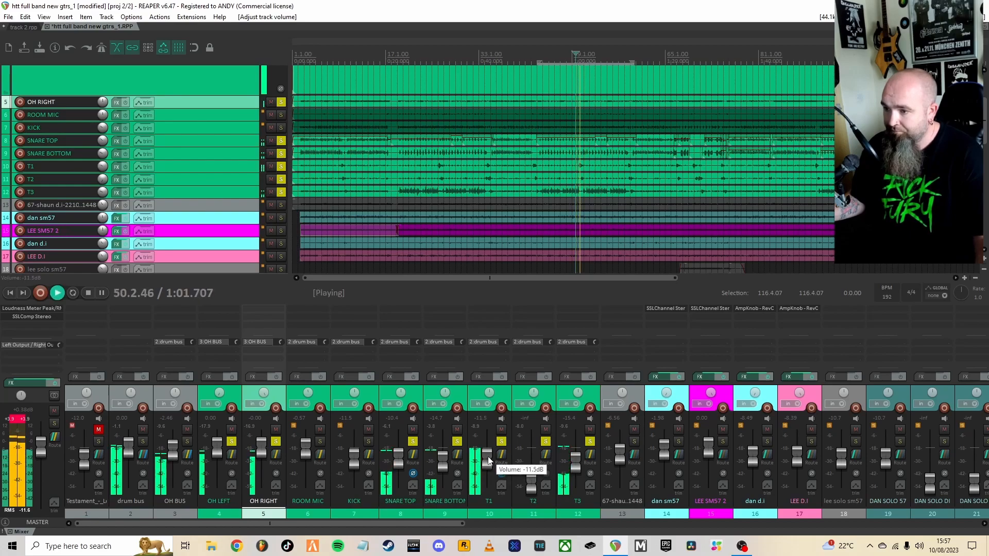
drag(530, 481, 531, 456)
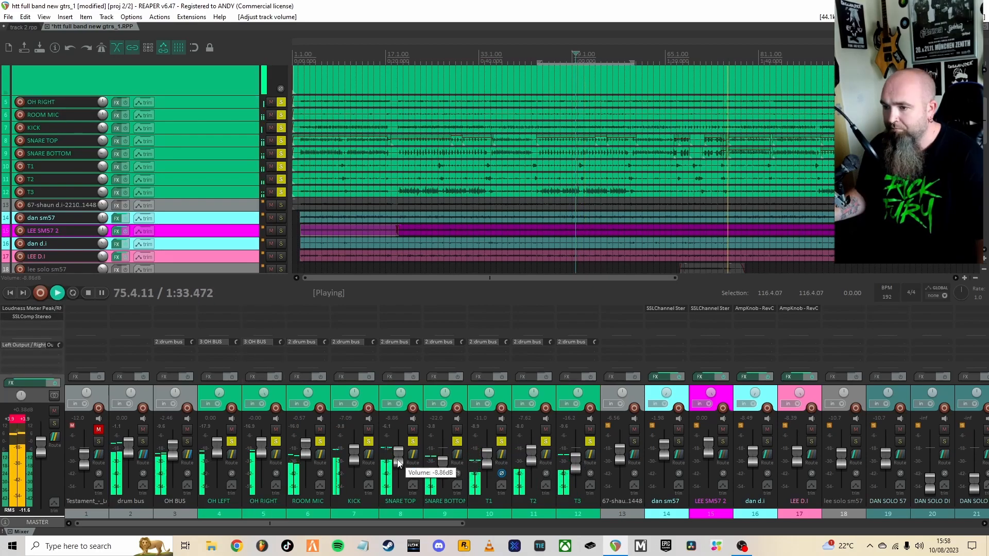
Adjust the SNARE BOTTOM volume and compare SNARE TOP with normal and inverted phase, leaving SNARE TOP inverted.
scroll(452, 474, up, 6)
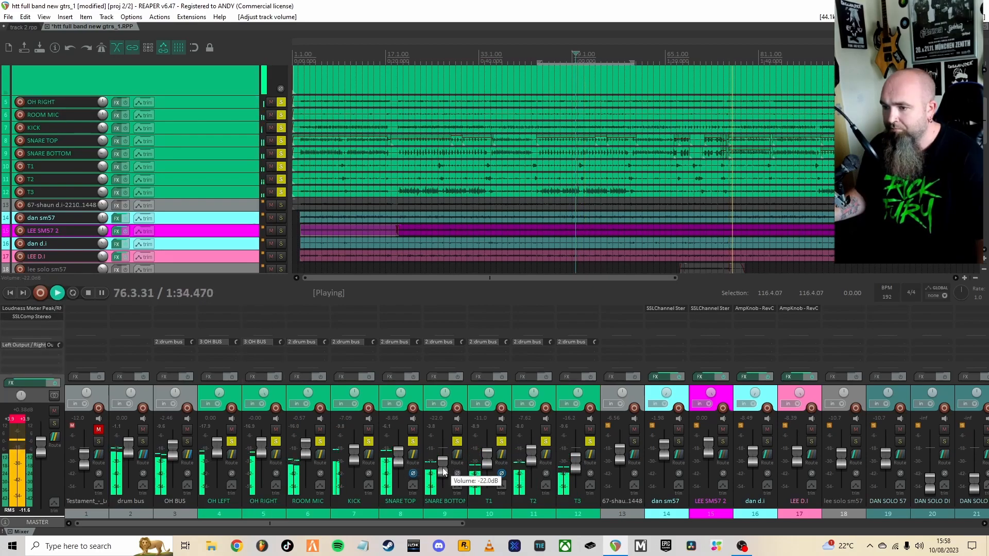
click(413, 474)
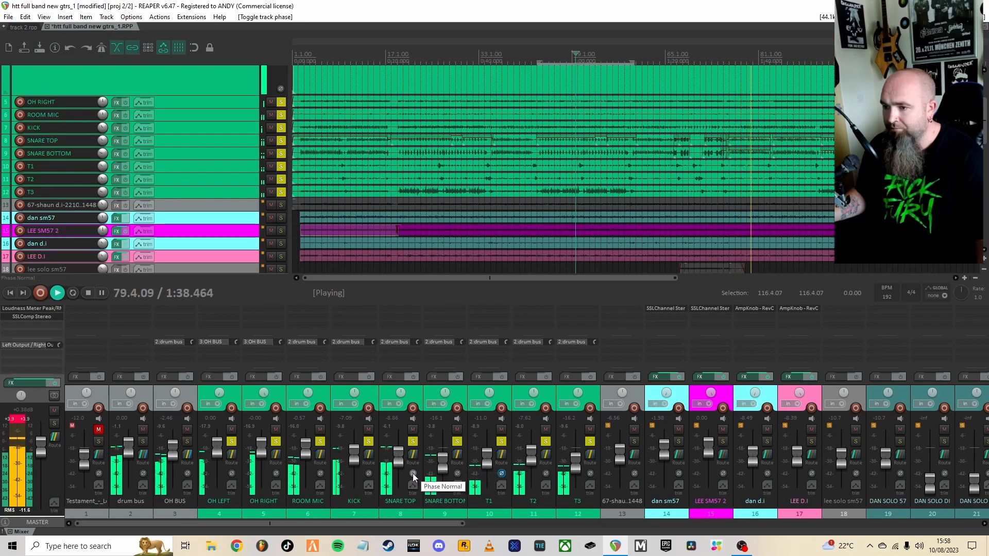
click(413, 474)
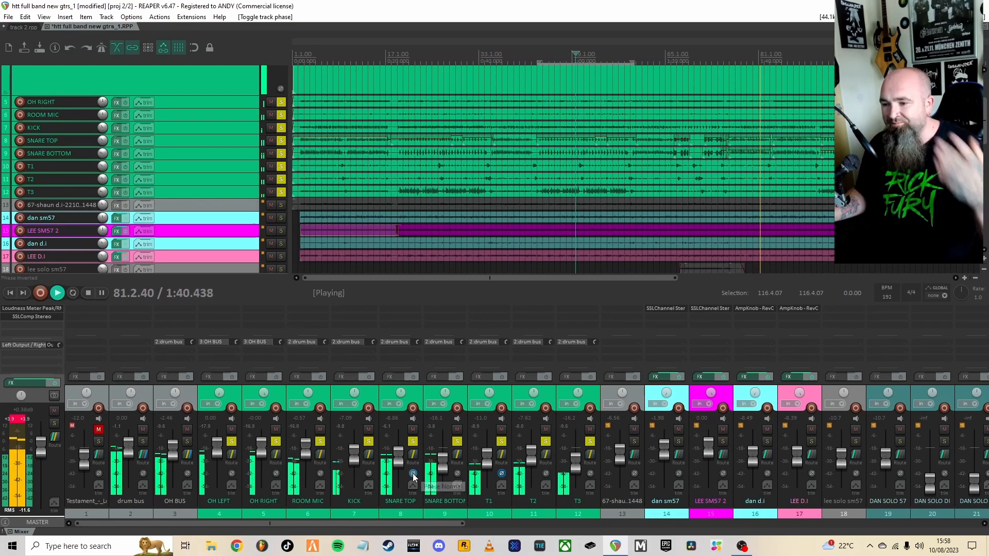
Compare T1 with normal and inverted phase during playback, leave it inverted, and stop playback.
click(501, 471)
click(502, 473)
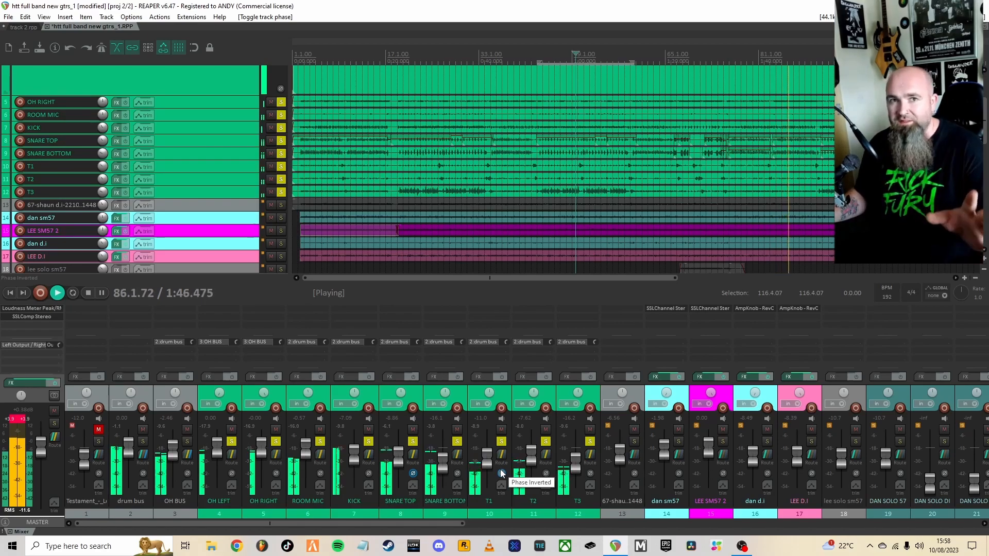
key(space)
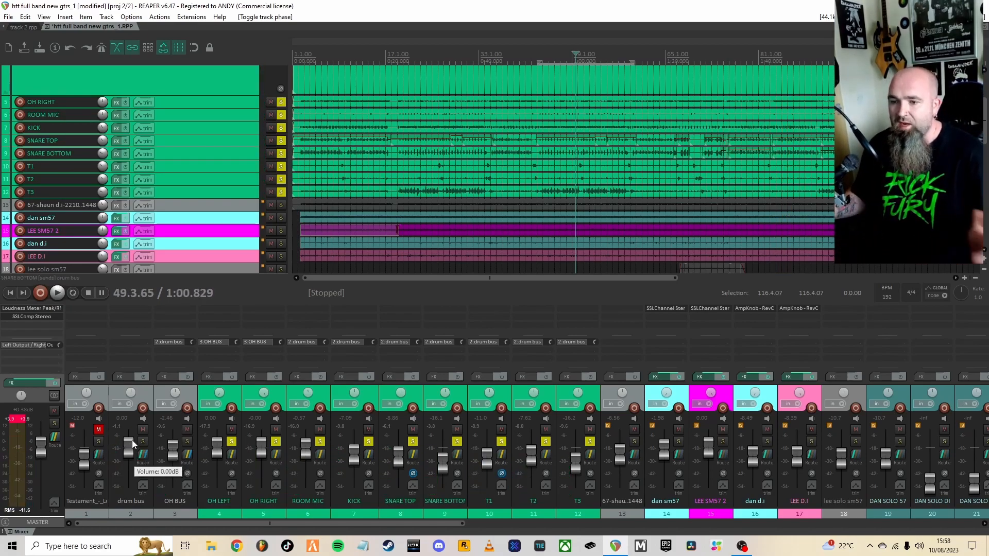
Add a new track directly after the drum bus, name it drum crush, and send the drum bus to it.
click(146, 392)
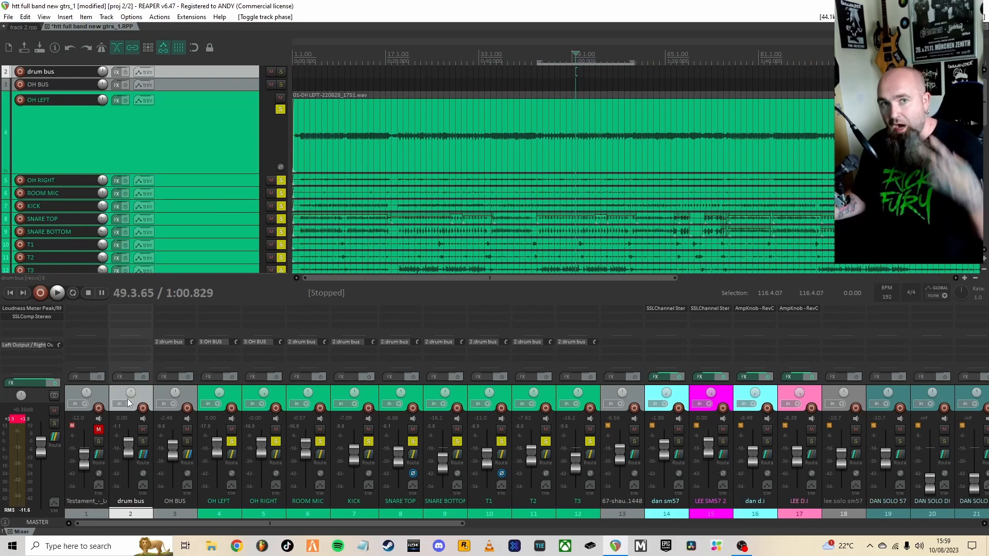
key(ctrl+t)
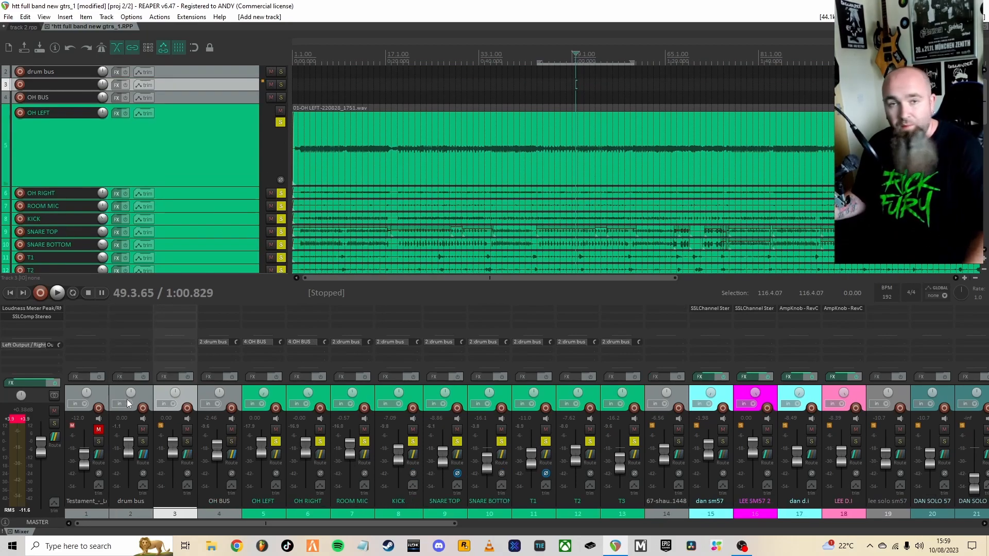
double_click(176, 503)
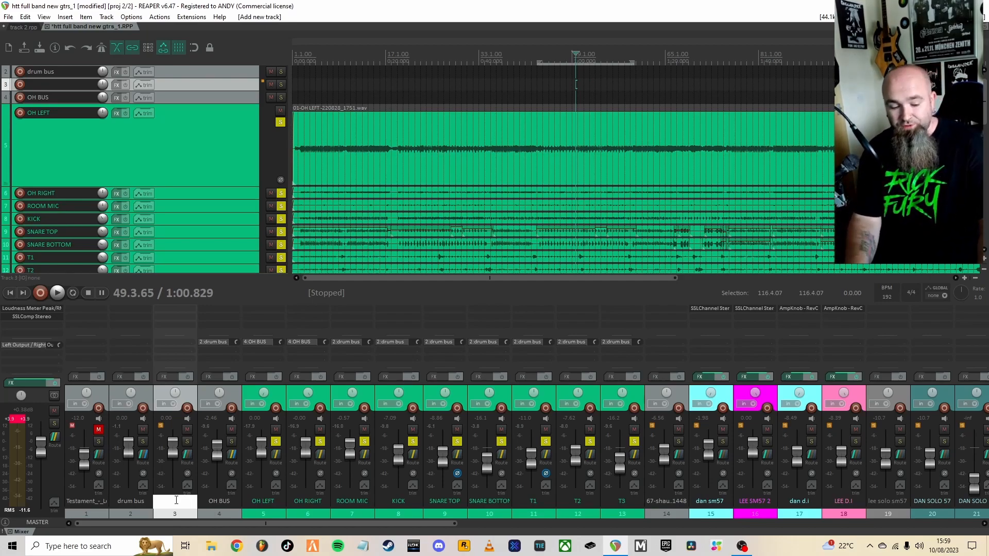
text(drum crush)
key(Return)
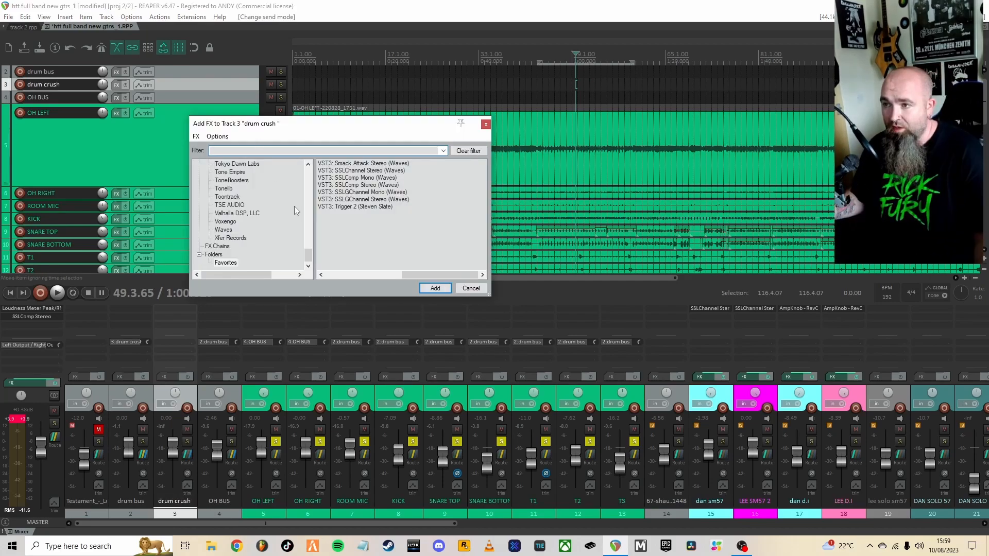
Insert Waves SSLComp Stereo on the drum crush track and adjust its threshold, attack and release.
click(373, 185)
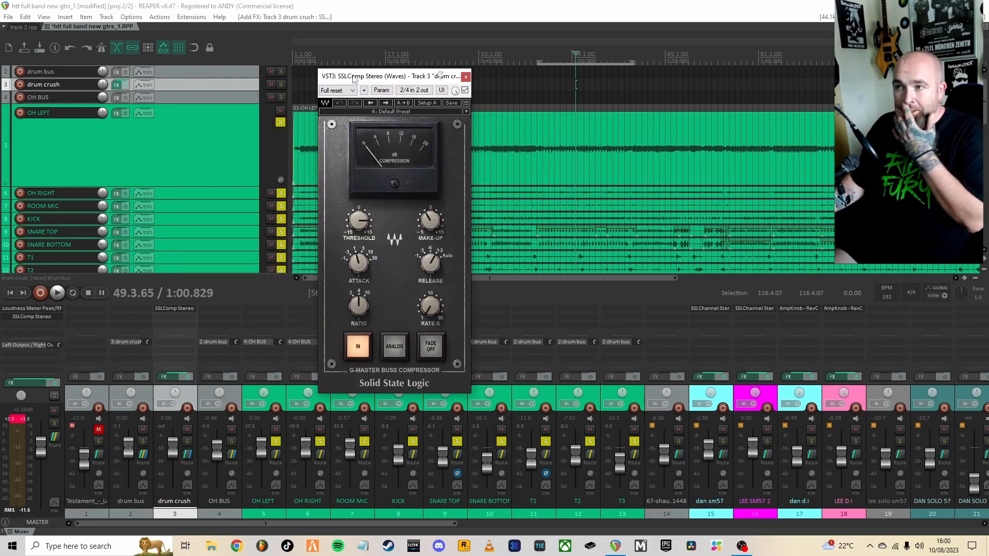
mouse_move(306, 82)
mouse_down()
mouse_move(309, 74)
mouse_move(292, 70)
mouse_up()
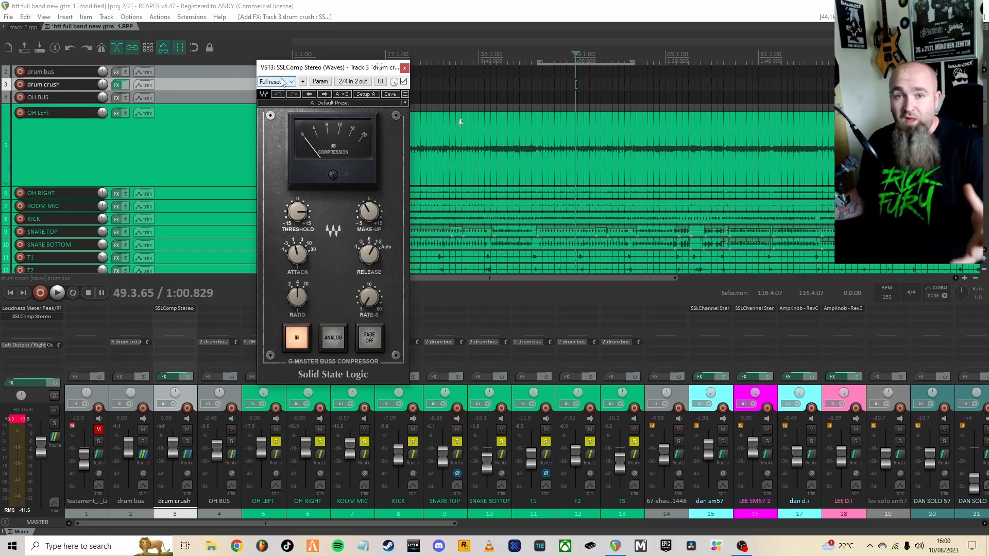
mouse_move(295, 220)
mouse_down()
mouse_move(293, 209)
mouse_move(295, 218)
mouse_up()
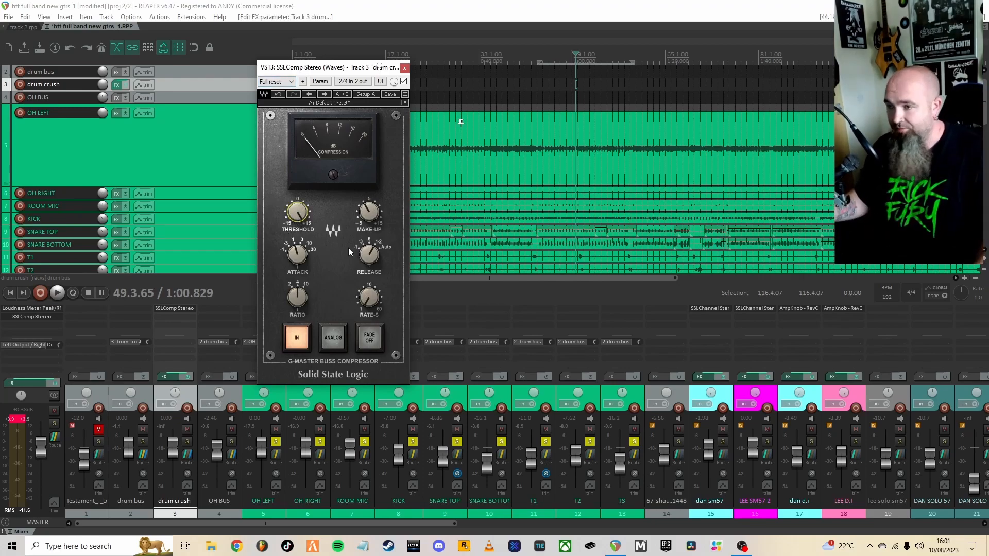
scroll(299, 255, up, 1)
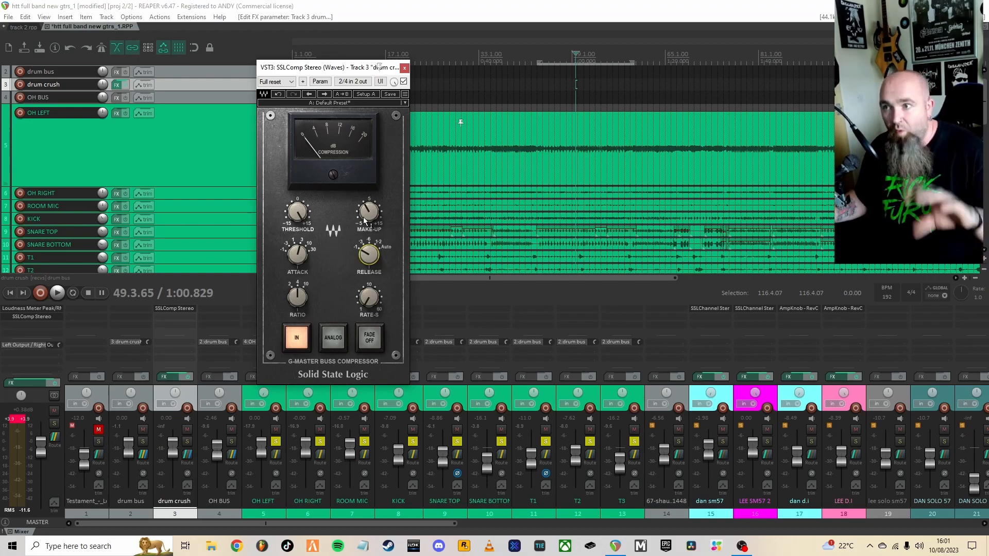
mouse_move(362, 212)
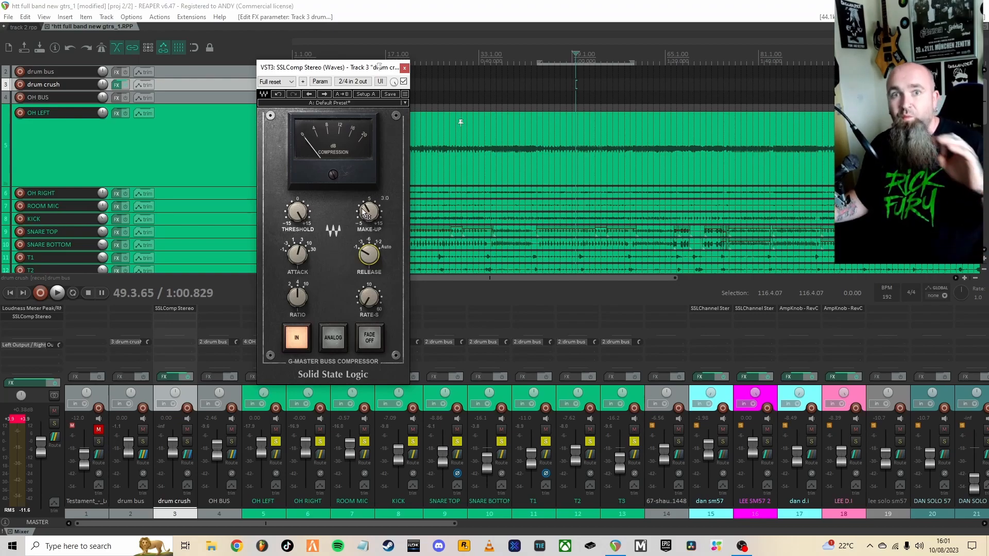
click(270, 48)
click(405, 67)
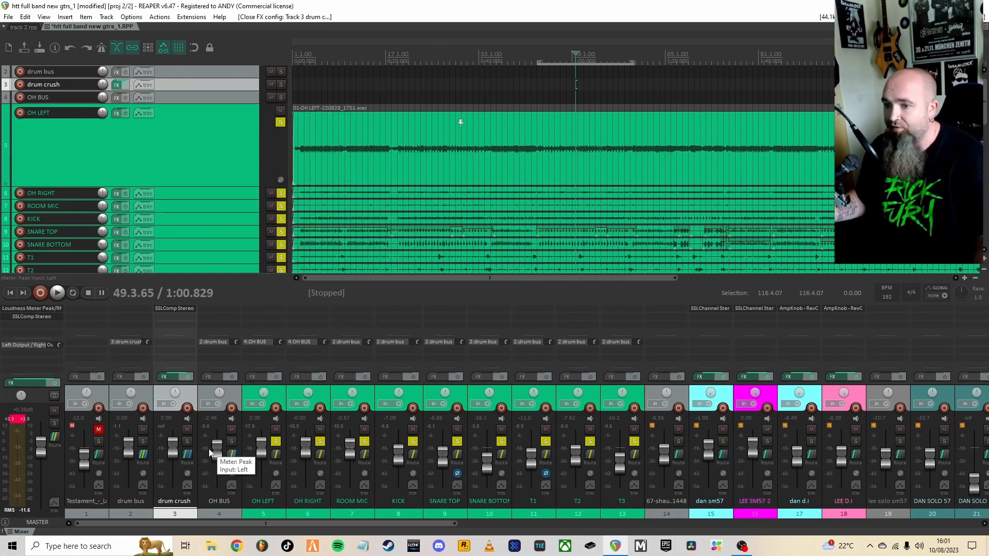
During playback, pull the drum crush volume fully down and lower the SSLComp threshold to about 4.3.
key(space)
drag(172, 442, 179, 480)
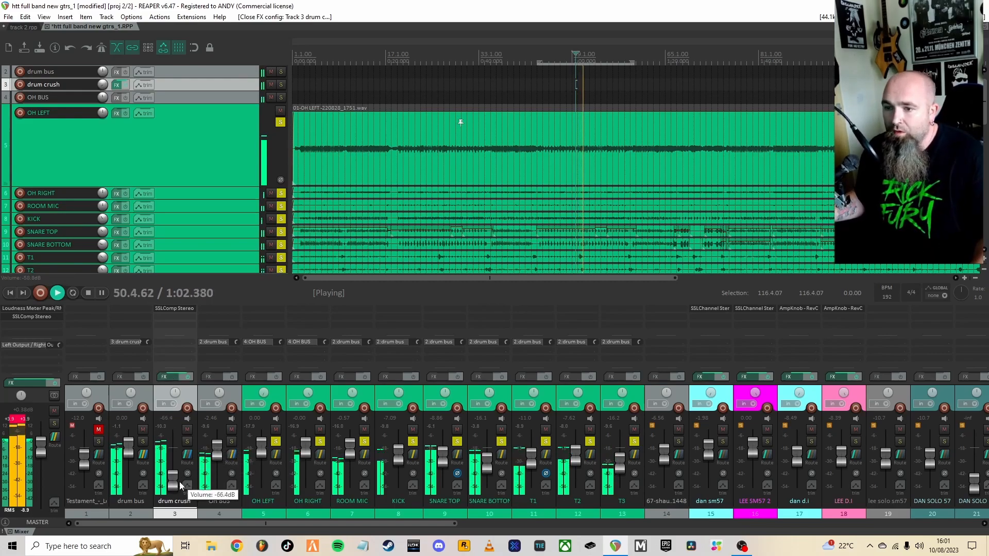
drag(179, 481, 179, 488)
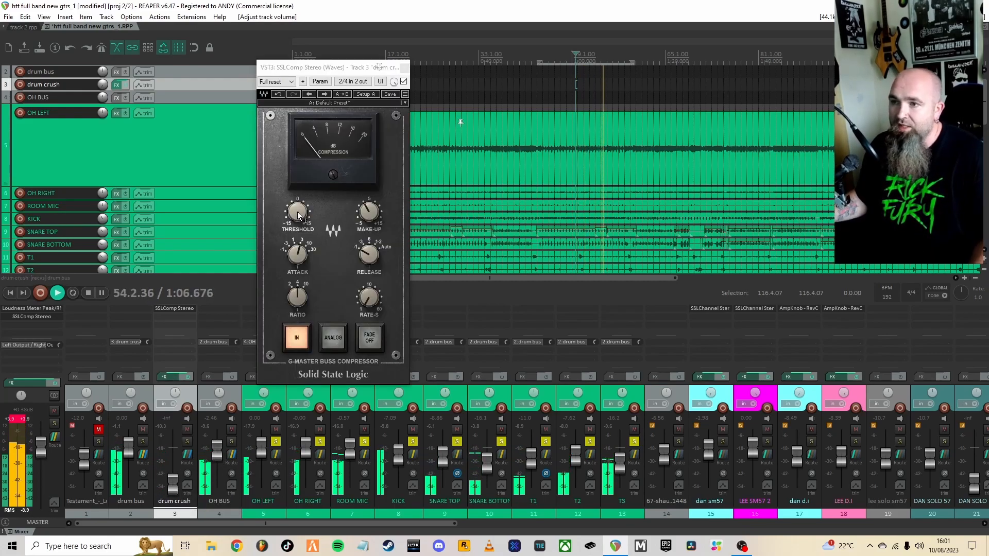
click(298, 212)
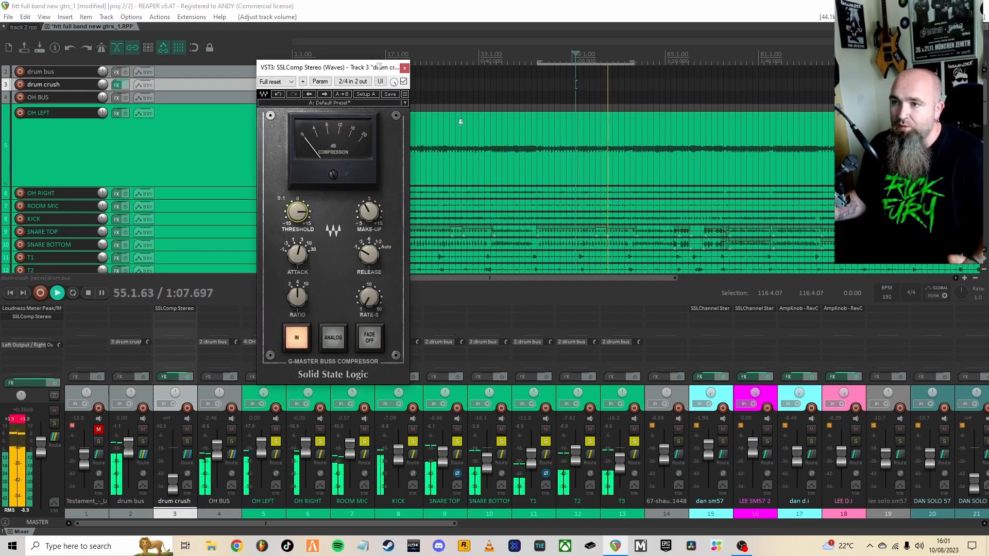
drag(298, 212, 298, 215)
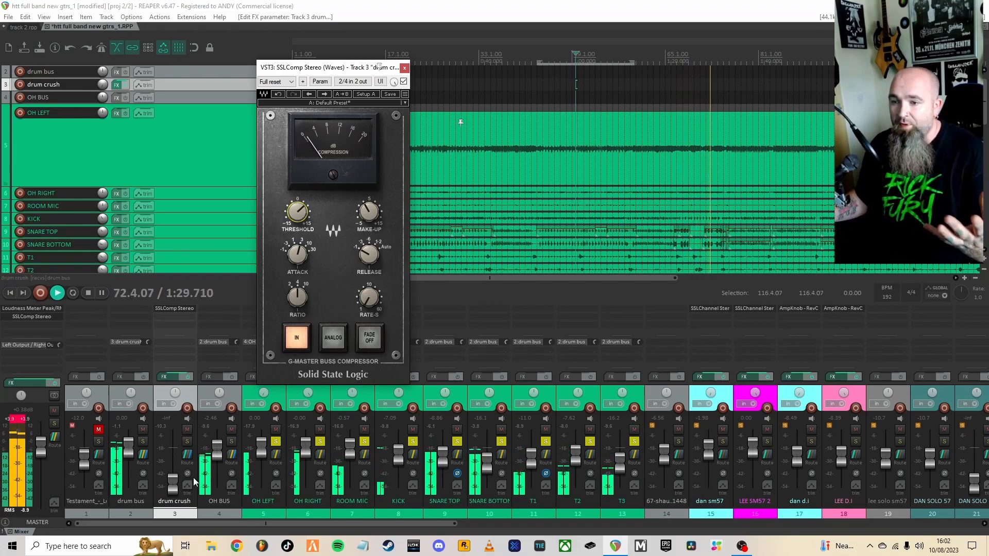
key(space)
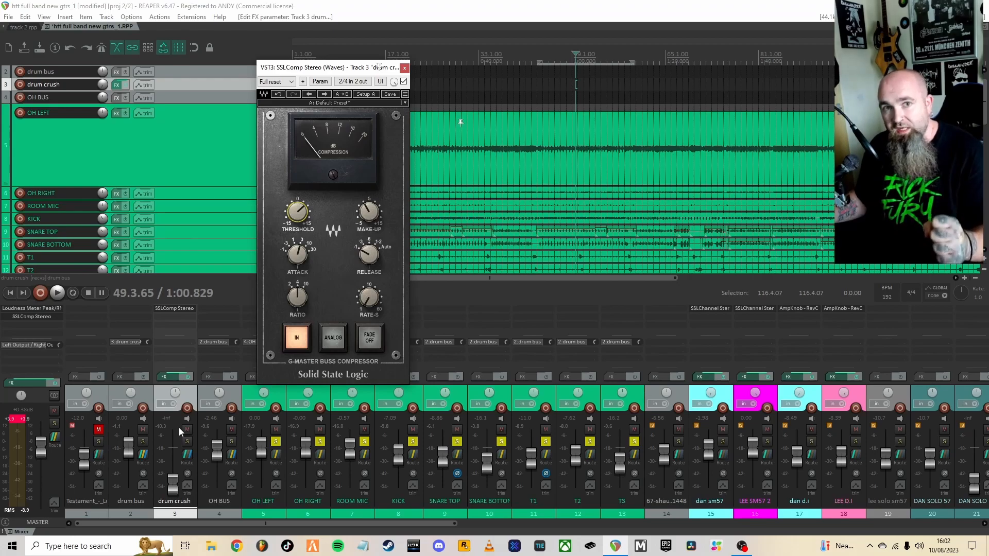
Blend in drum crush at -5.53 dB during playback, comparing it muted and unmuted, and fine-tune the compressor threshold.
key(space)
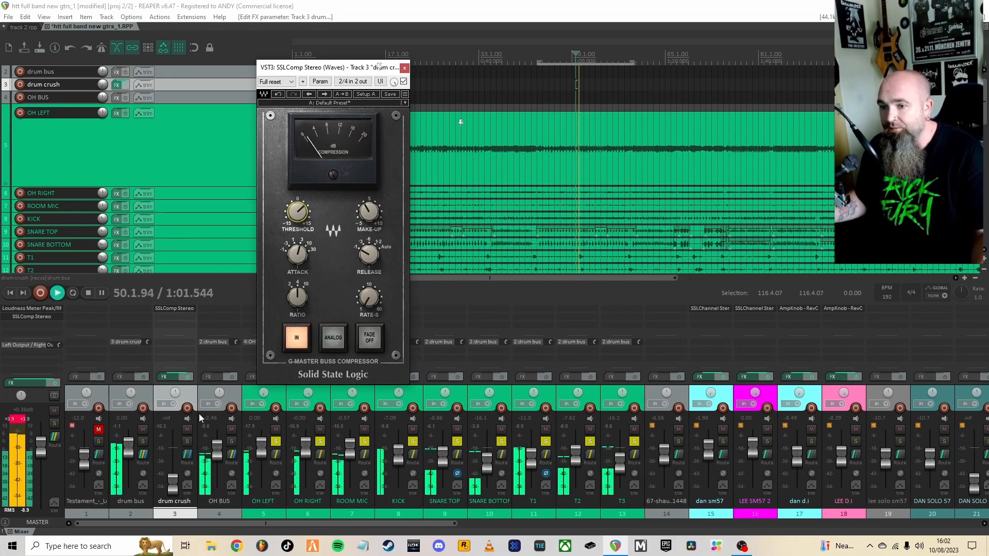
drag(169, 491, 174, 461)
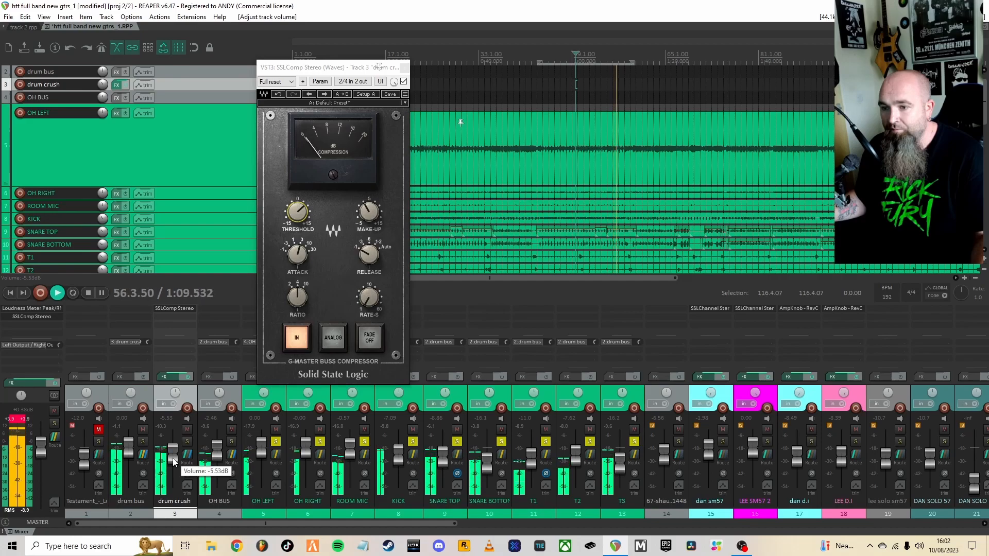
click(186, 431)
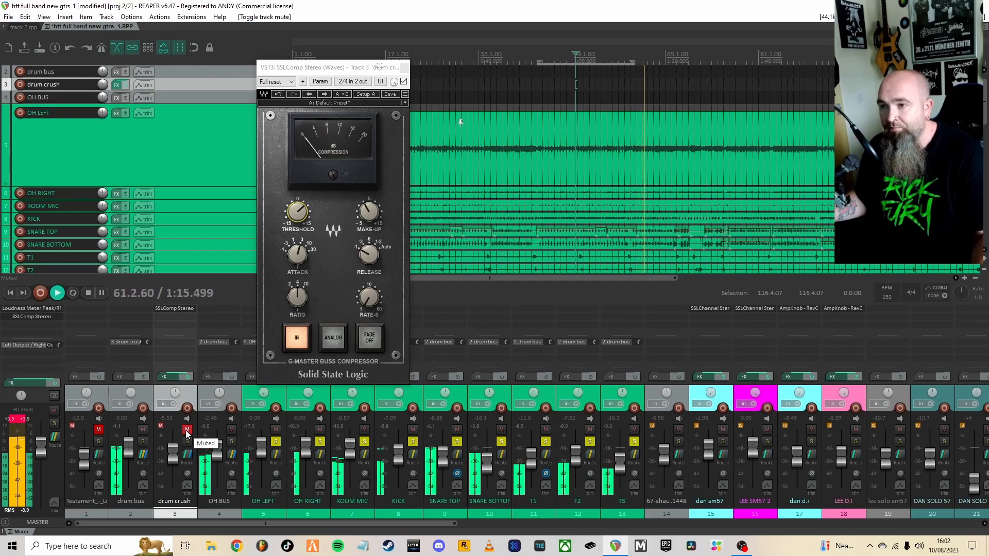
click(186, 431)
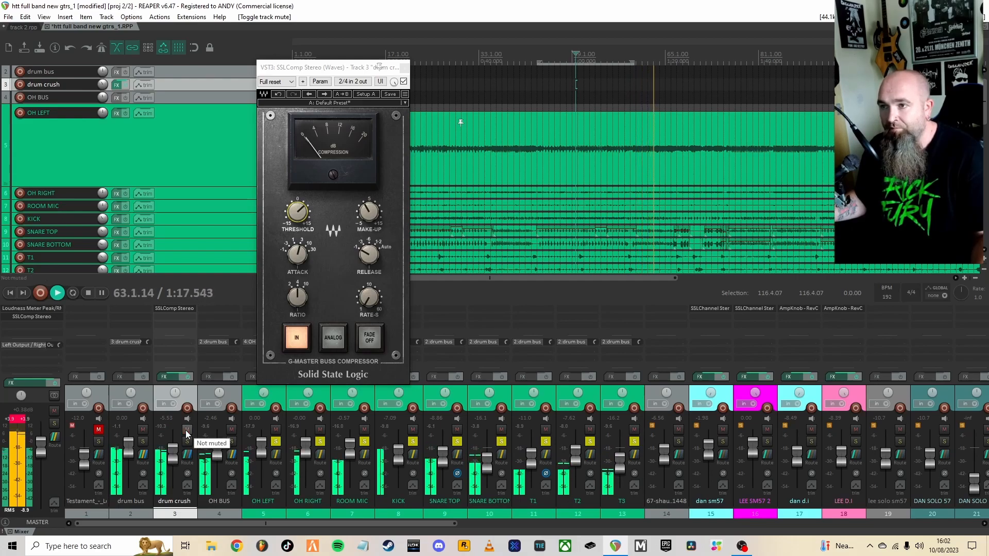
click(298, 215)
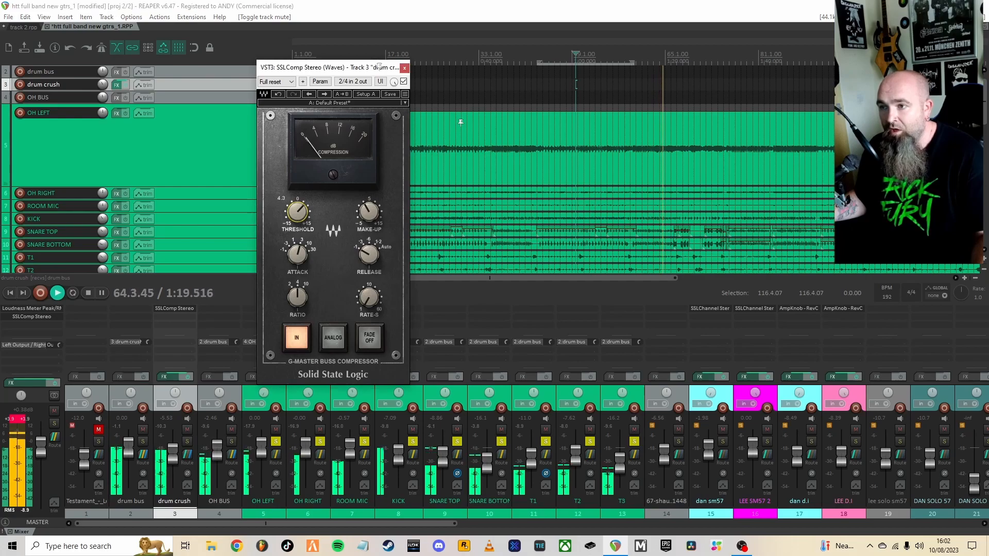
drag(298, 215, 298, 218)
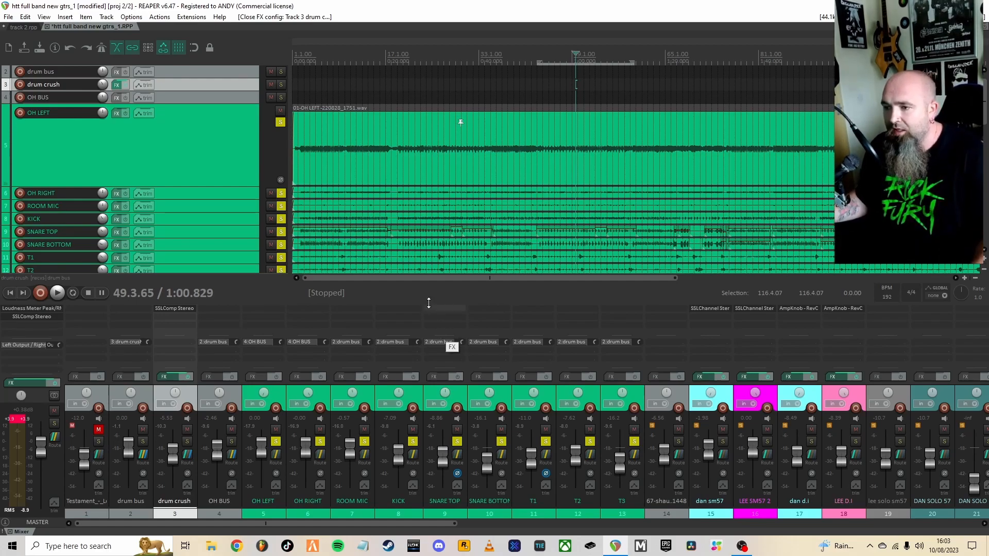
Insert the FabFilter Pro-G gate on the KICK track and move its window clear of the mixer.
double_click(380, 307)
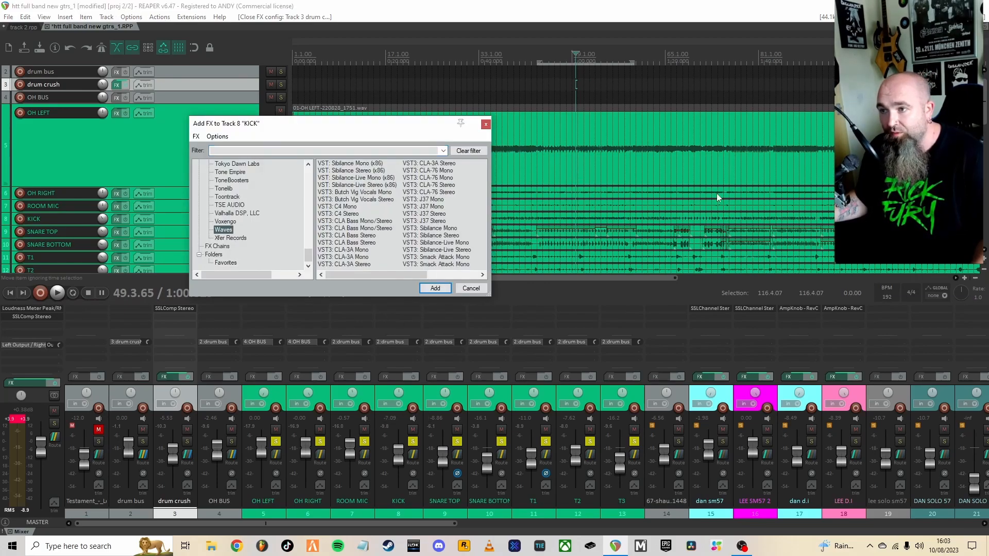
scroll(237, 252, up, 10)
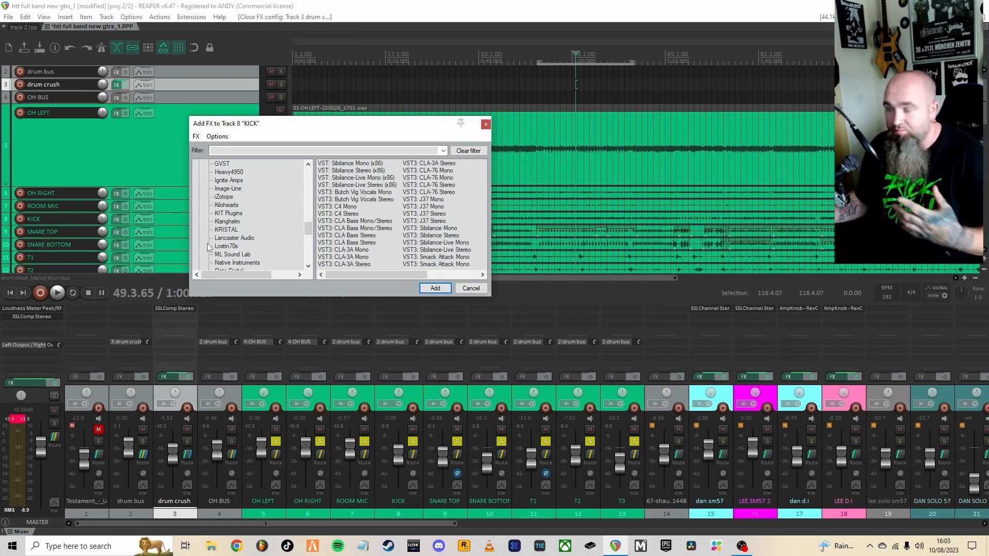
scroll(250, 215, up, 5)
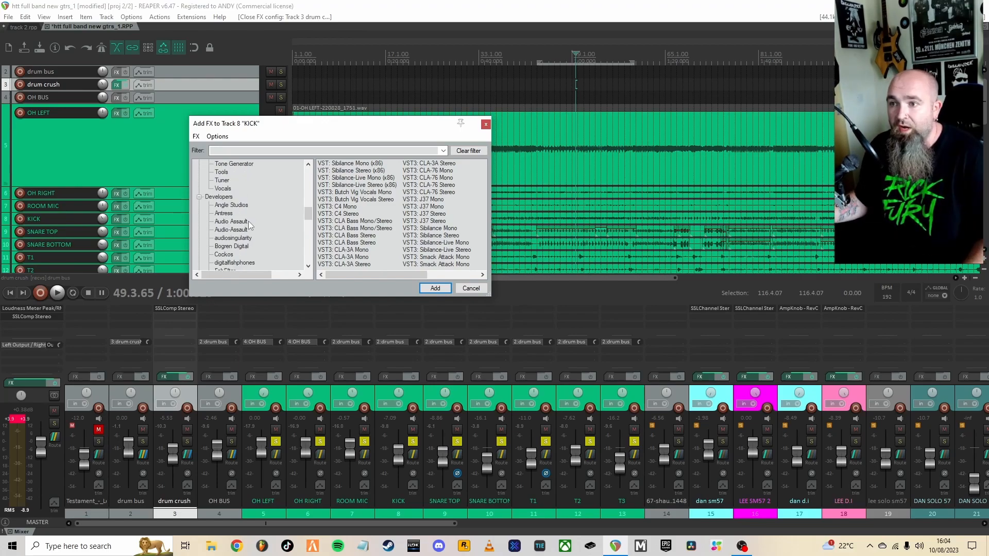
scroll(248, 221, down, 6)
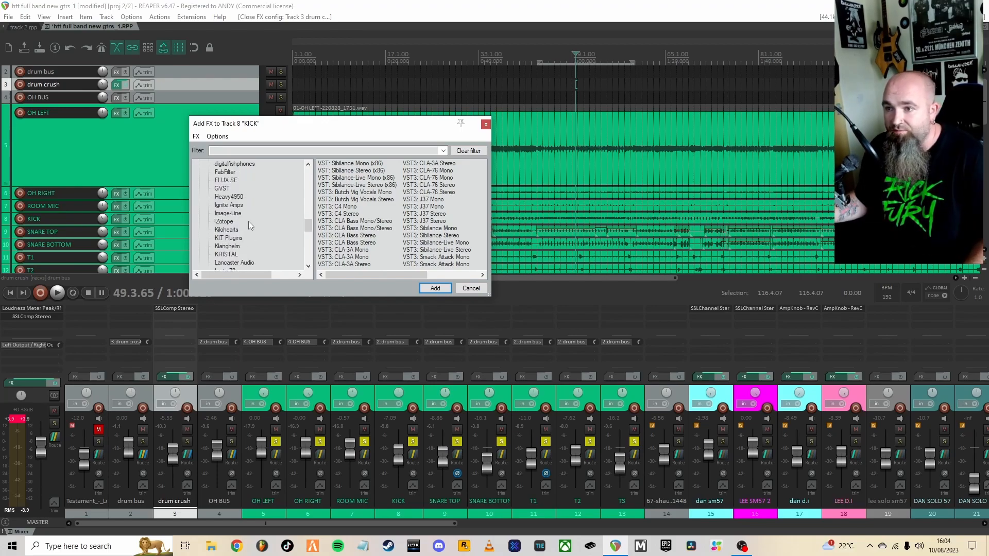
scroll(248, 221, up, 2)
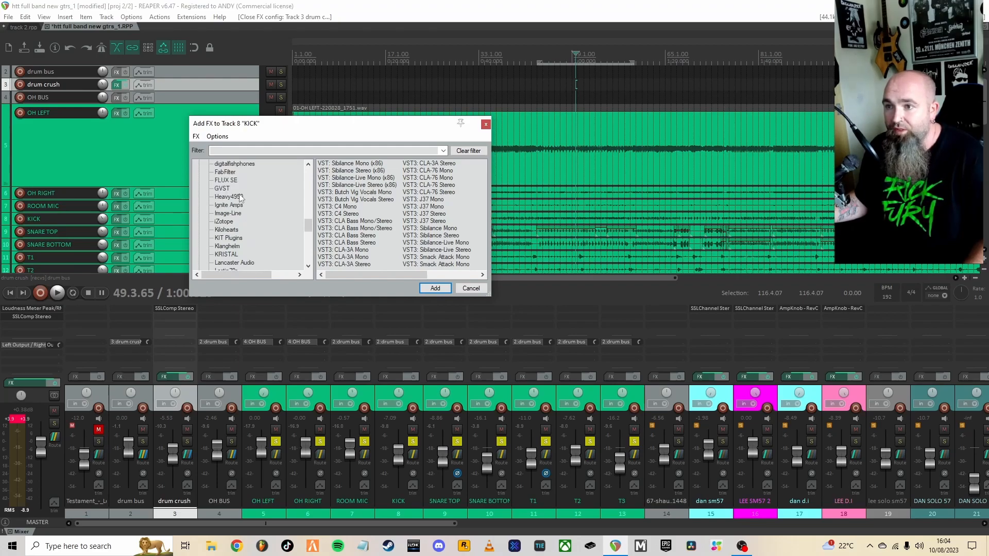
click(226, 172)
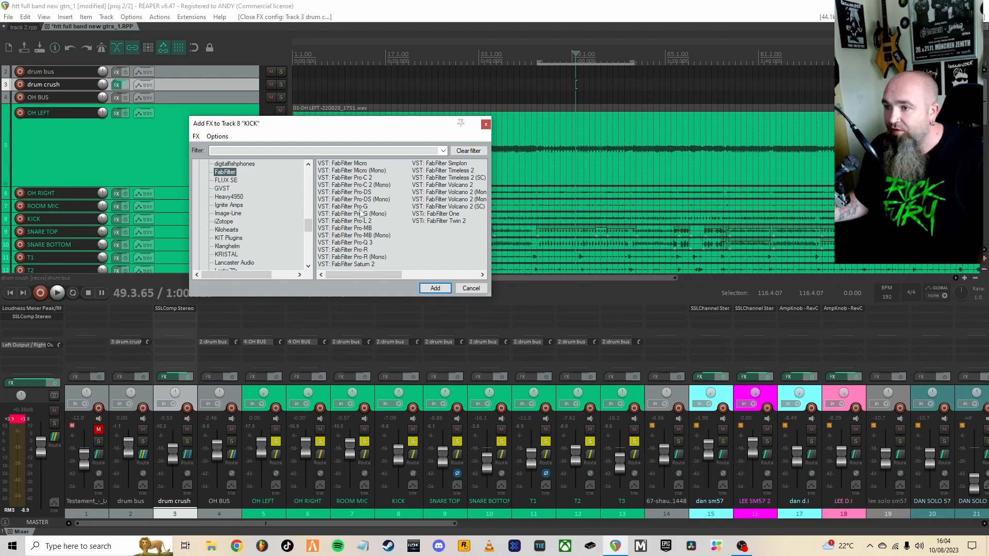
double_click(362, 206)
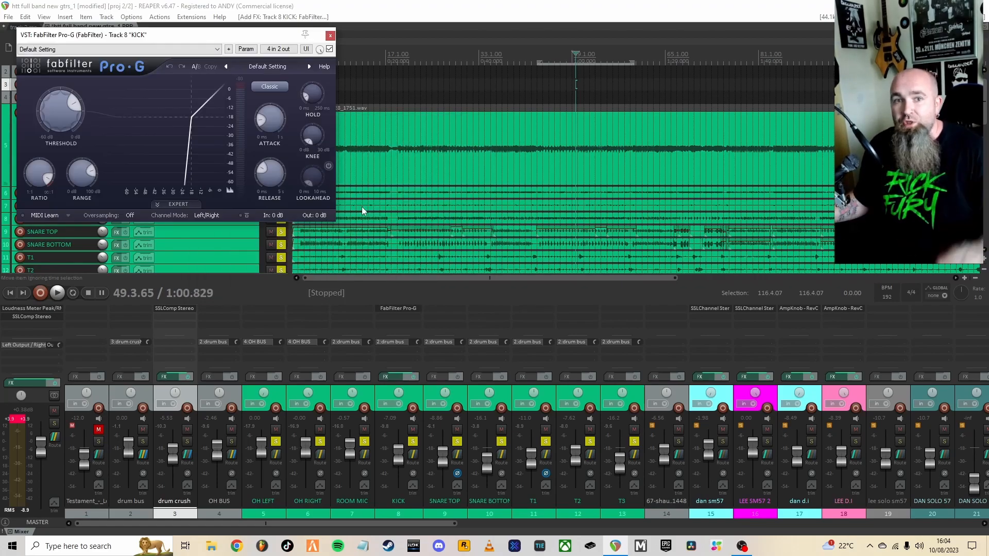
drag(193, 37, 421, 106)
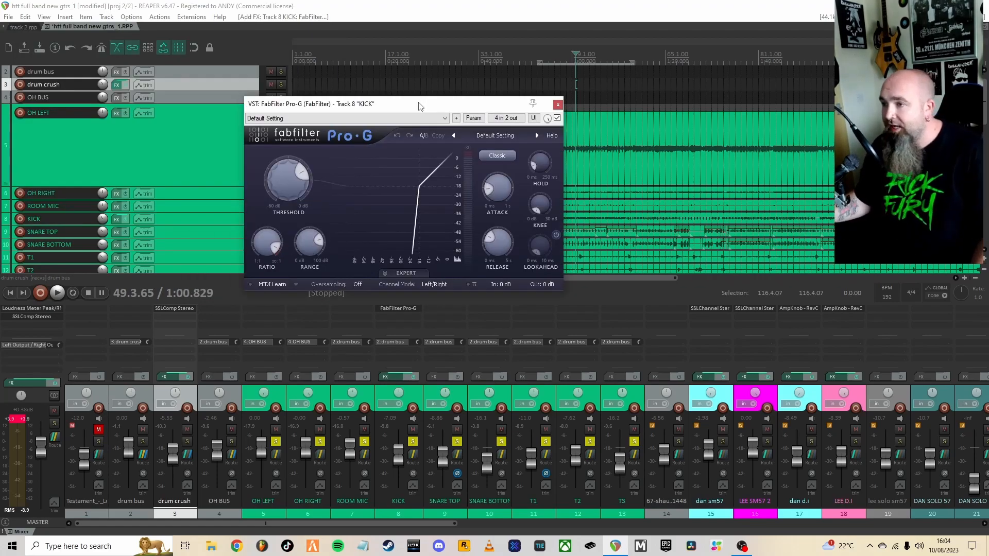
Unsolo the other drum tracks so that only KICK stays soloed, and start playback.
click(365, 442)
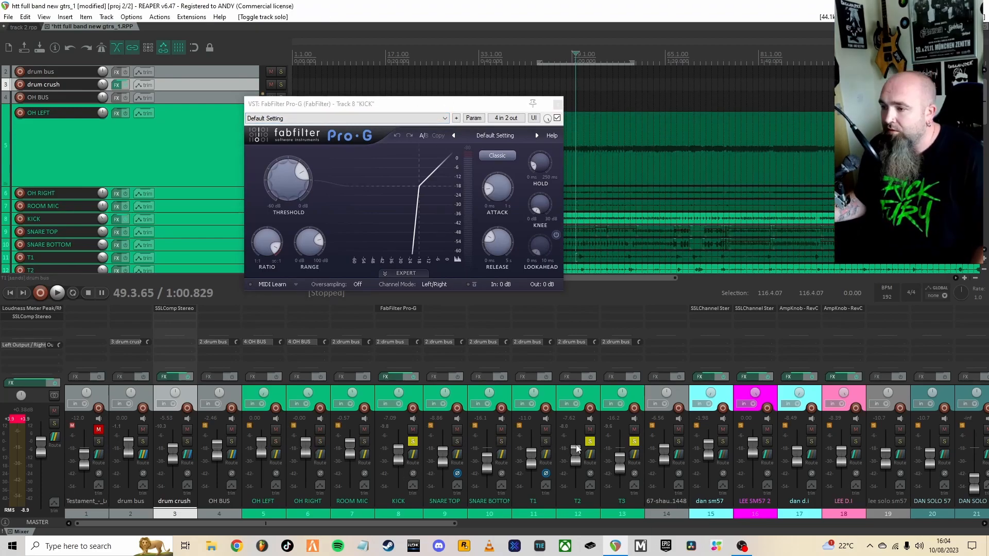
click(589, 441)
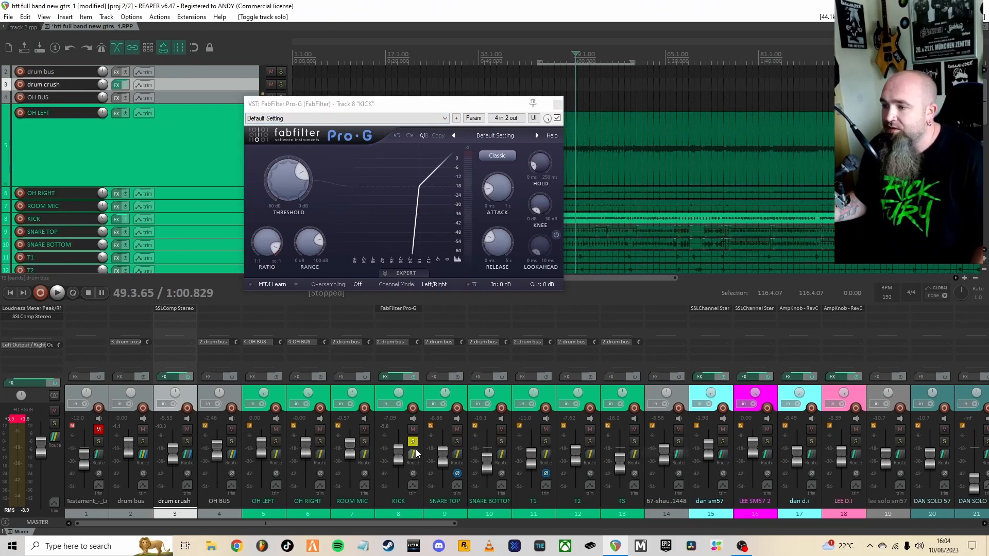
key(space)
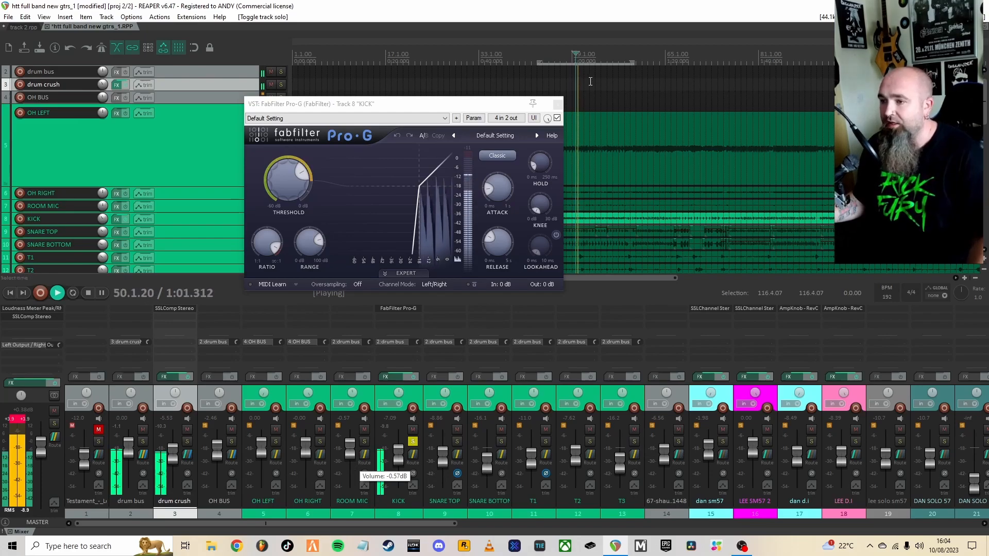
Compare the KICK with Pro-G bypassed and active during playback, raise the KICK volume slightly, and leave the gate active.
drag(441, 104, 607, 95)
click(411, 376)
drag(398, 455, 398, 453)
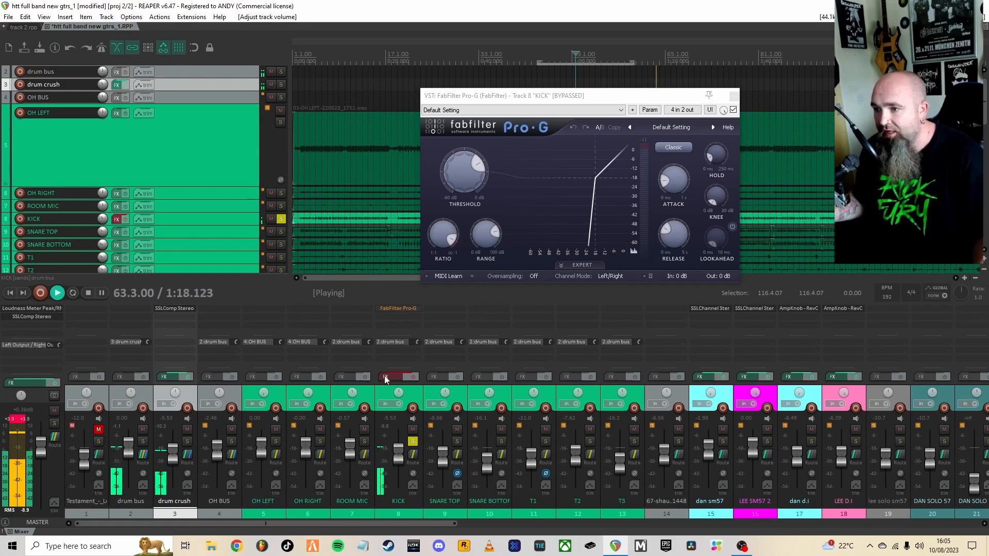
click(413, 377)
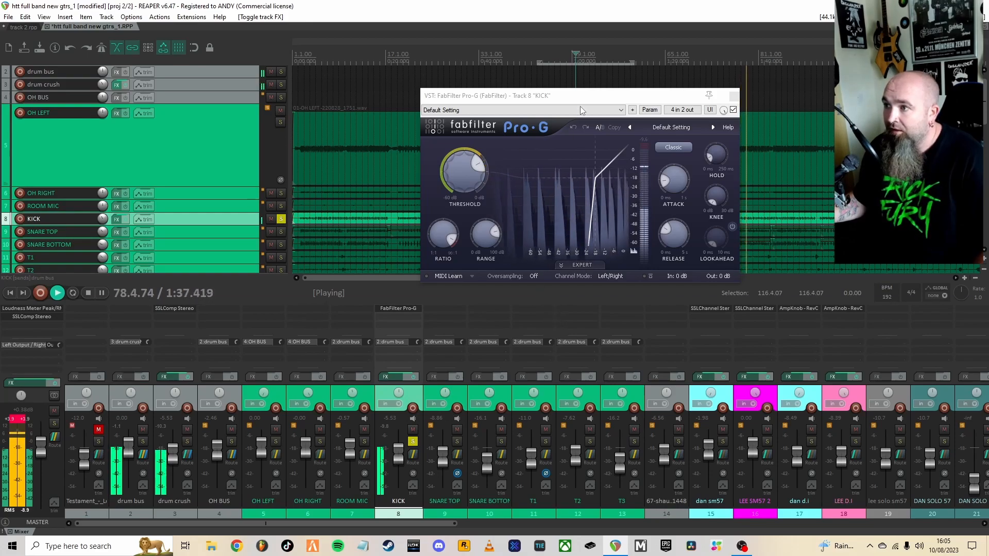
drag(578, 97, 563, 92)
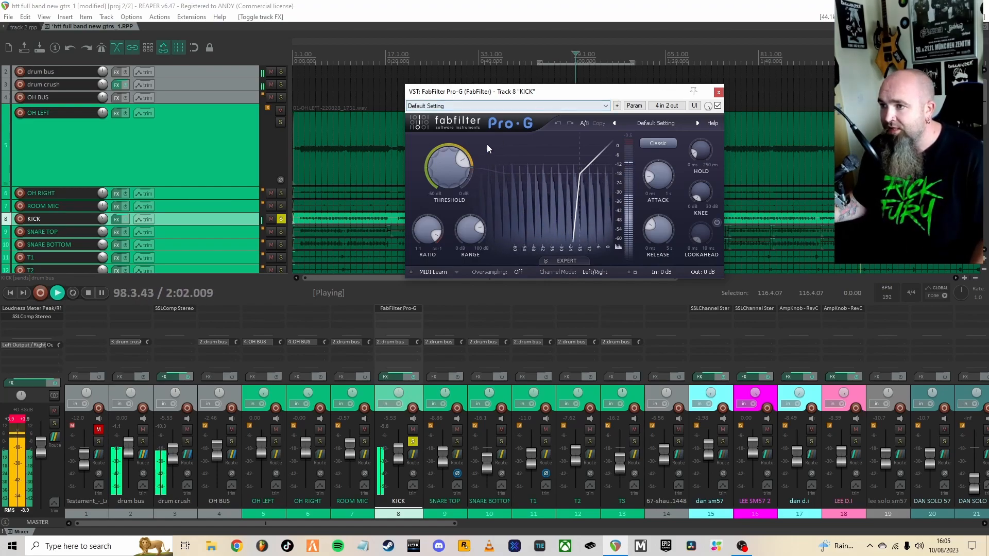
Solo only SNARE TOP and copy the KICK track's Pro-G gate onto it.
mouse_move(447, 173)
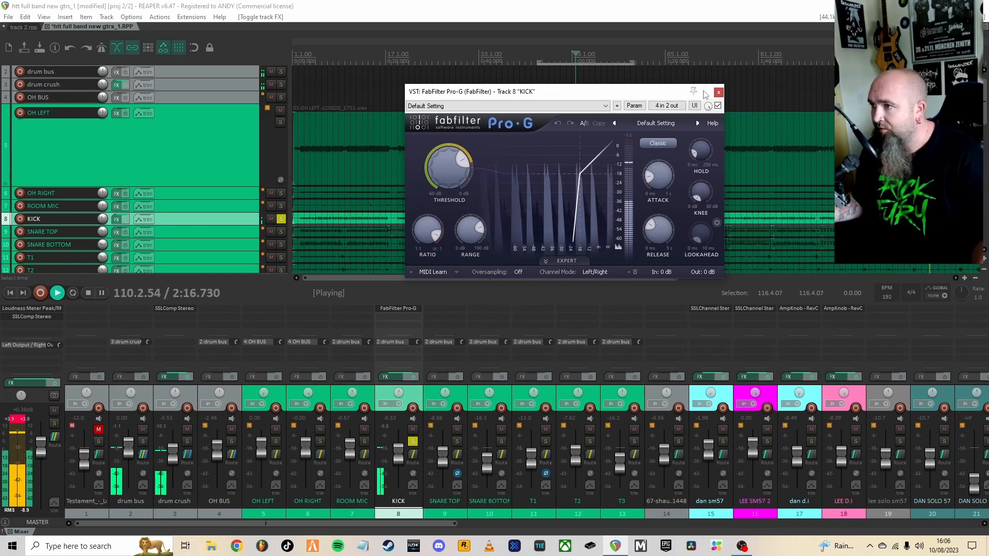
click(718, 92)
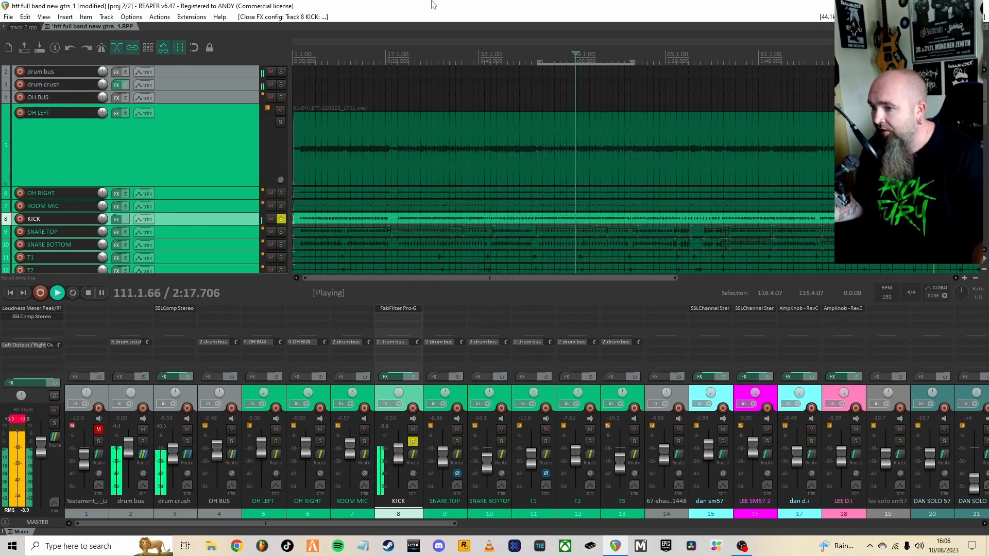
ctrl+alt+click(457, 441)
drag(398, 308, 445, 310)
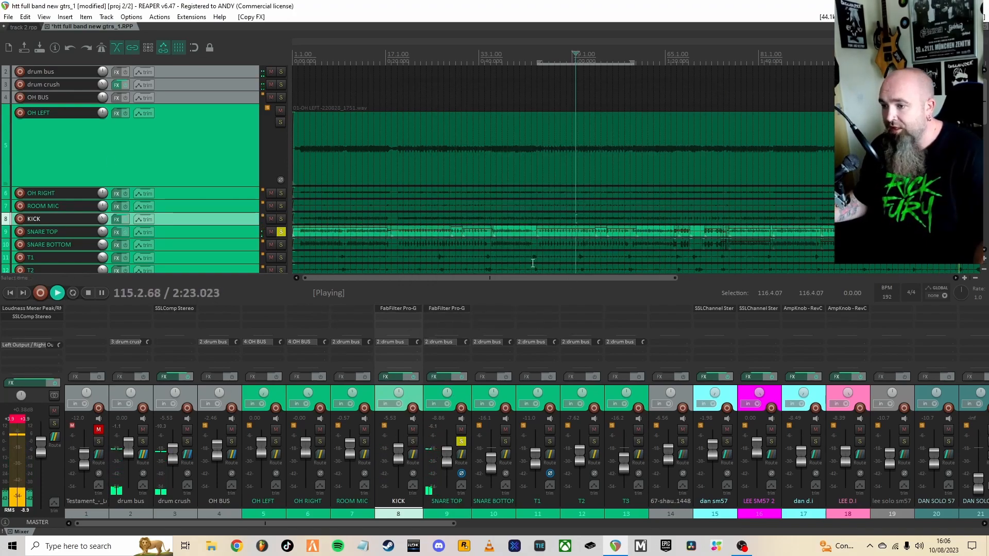
Define a loop from about bar 92 to bar 97 and turn on repeat to cycle the soloed SNARE TOP.
scroll(533, 263, down, 5)
mouse_move(985, 97)
mouse_down()
mouse_move(985, 119)
mouse_move(985, 108)
mouse_up()
scroll(387, 58, up, 5)
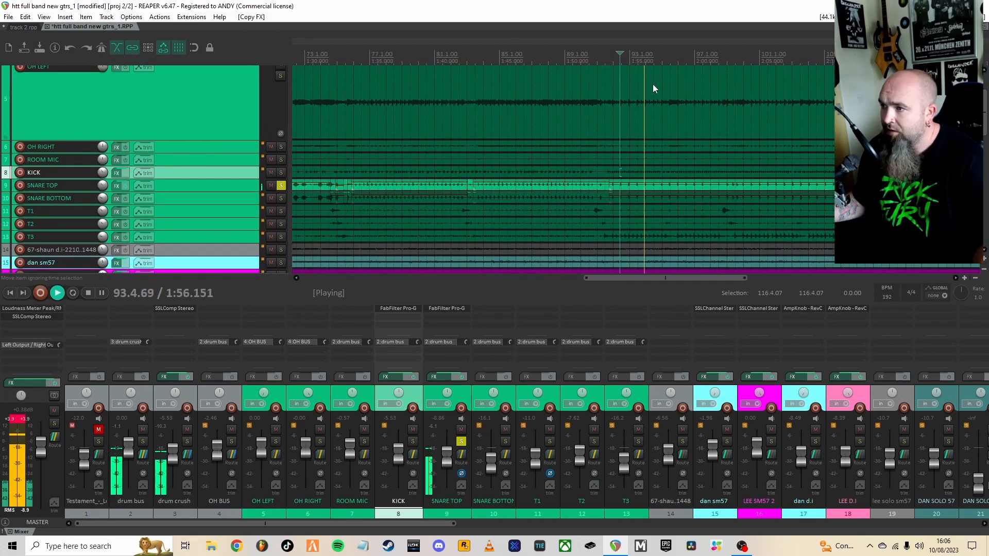
click(599, 61)
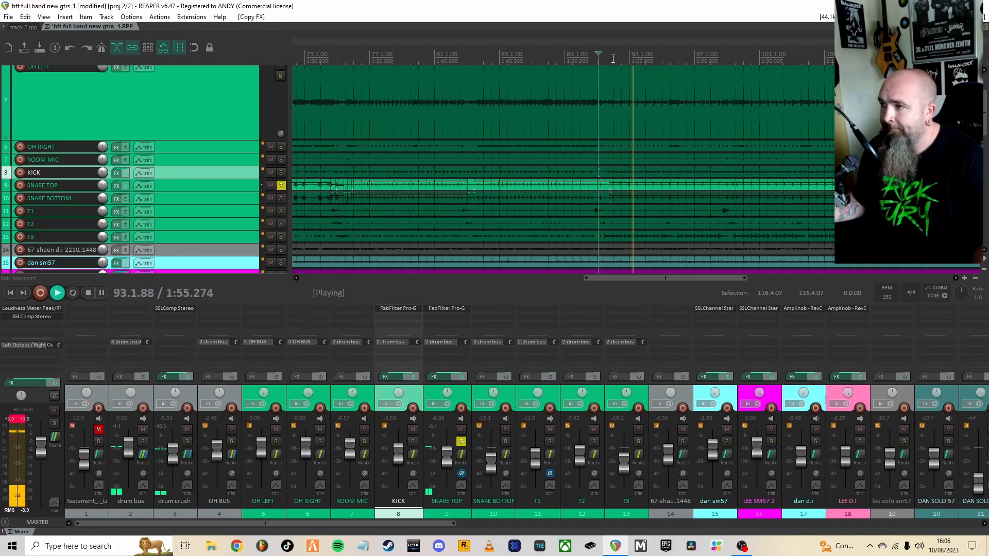
drag(613, 59, 693, 61)
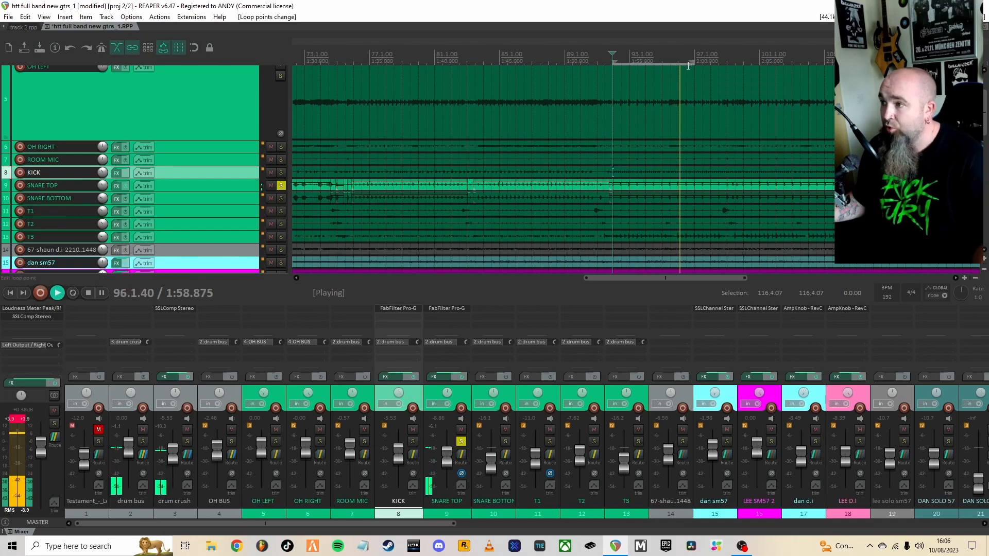
click(77, 294)
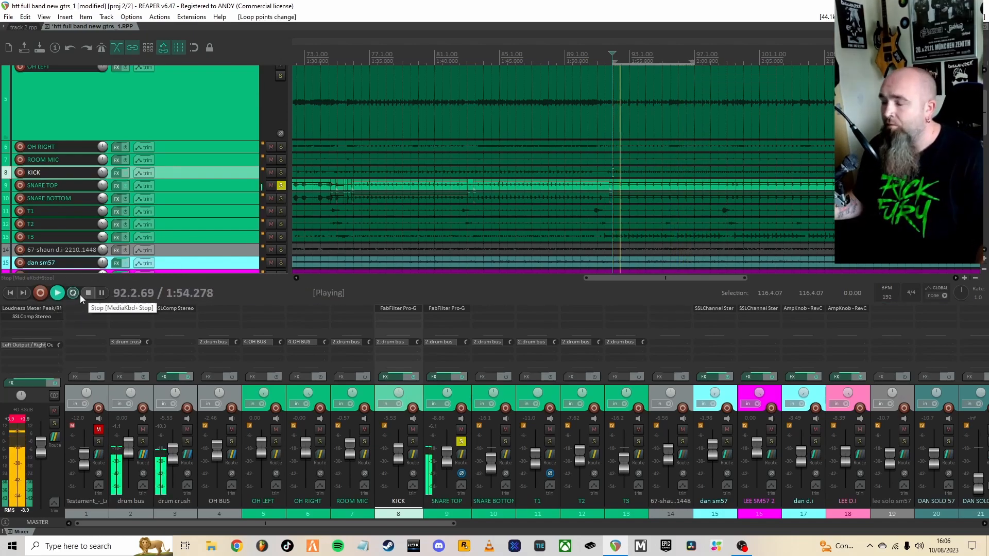
Adjust the Pro-G threshold on SNARE TOP, copy the gate onto SNARE BOTTOM, and clear the snare solos.
click(444, 307)
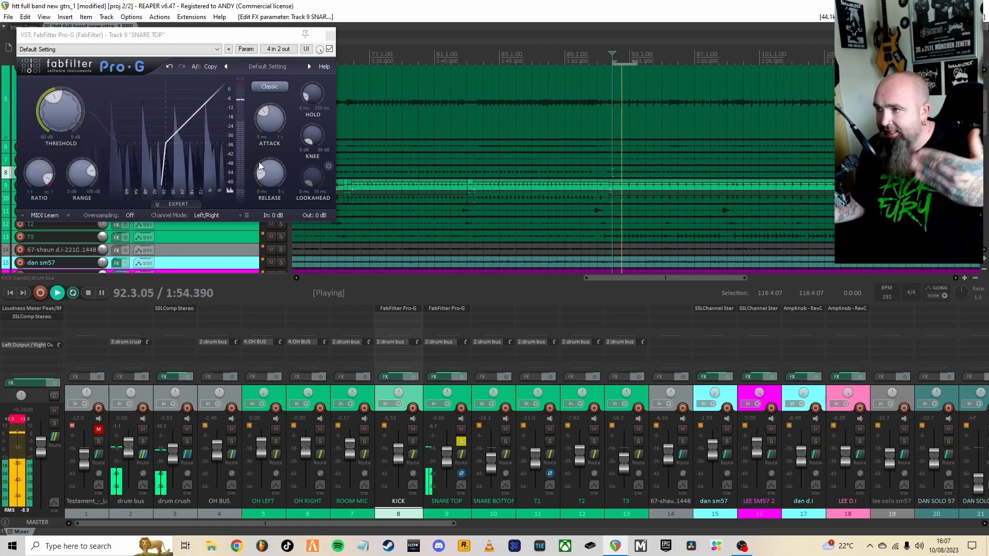
mouse_move(59, 115)
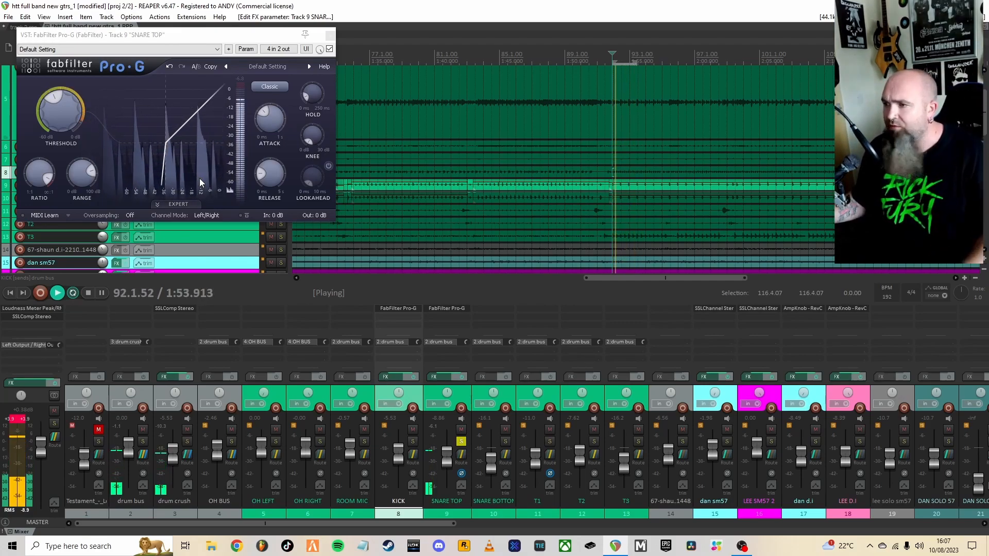
drag(447, 309, 474, 313)
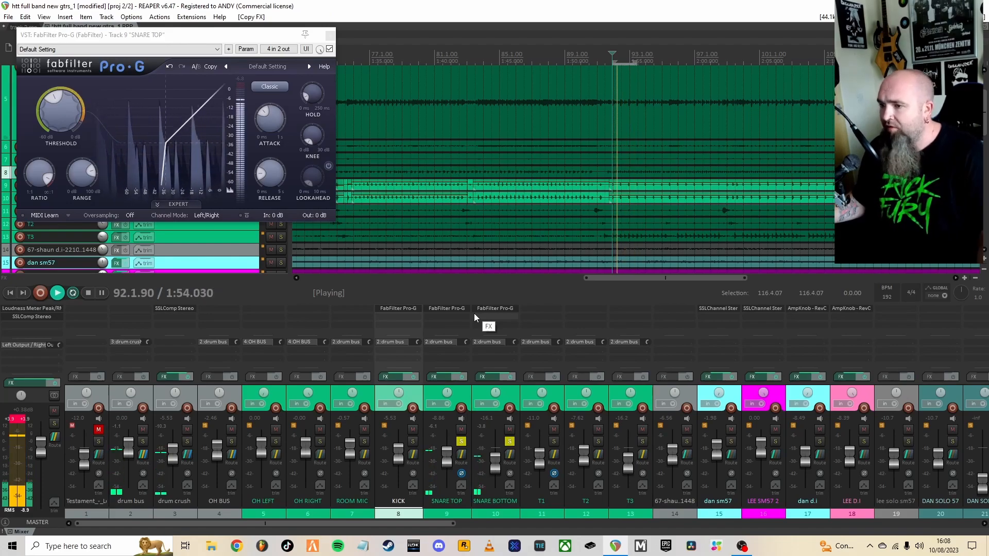
click(413, 442)
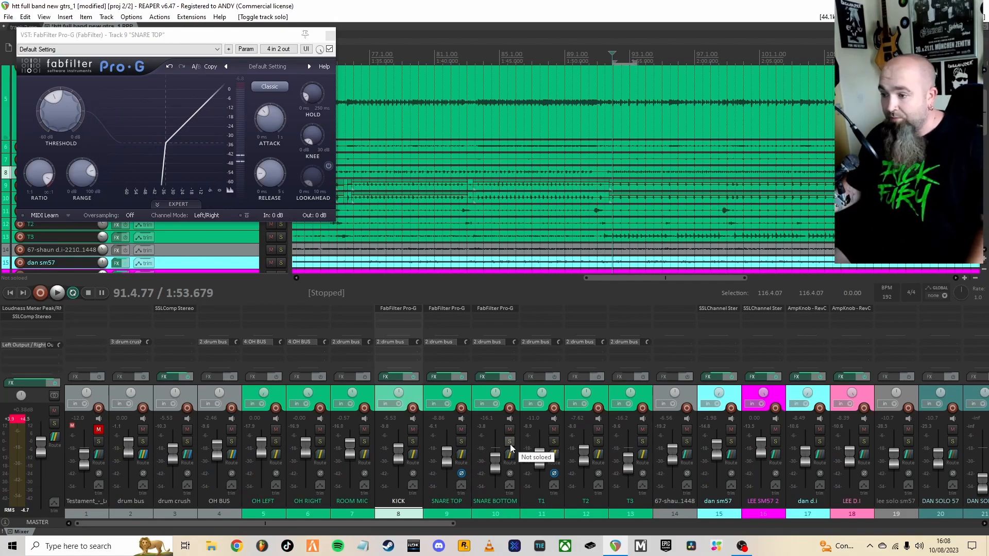
Solo T1, T2 and T3 and loop playback over the tom fill around bar 91.
click(554, 441)
click(598, 442)
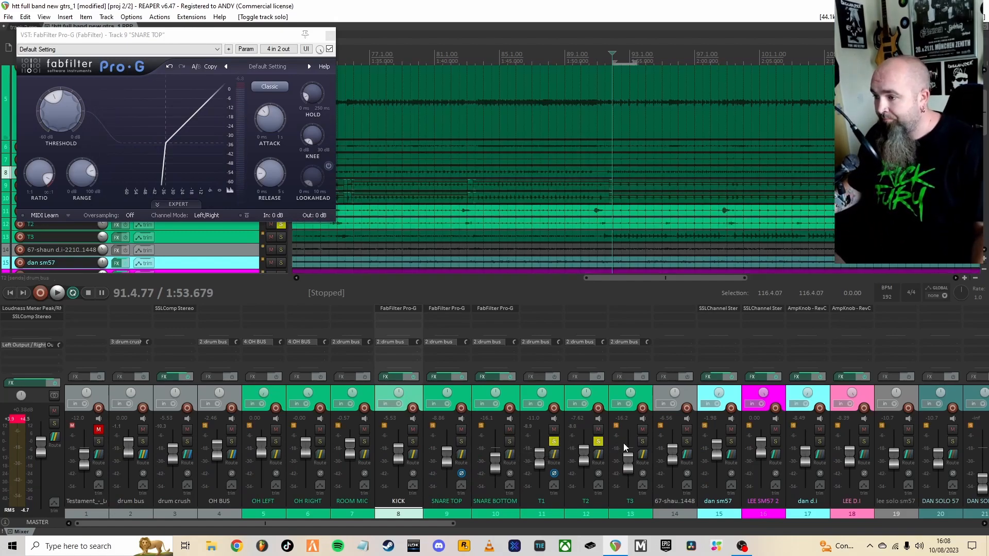
click(641, 442)
key(space)
drag(607, 63, 595, 63)
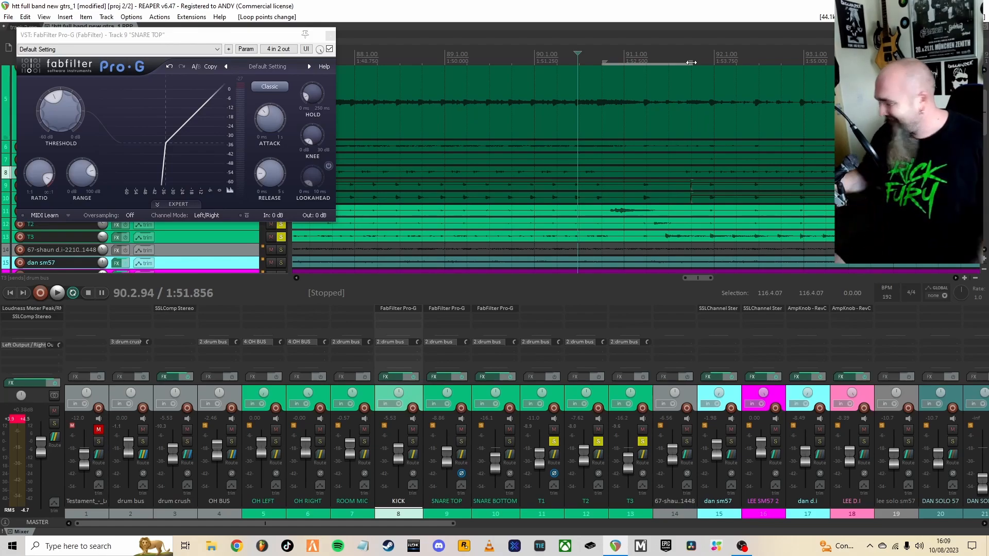
click(604, 52)
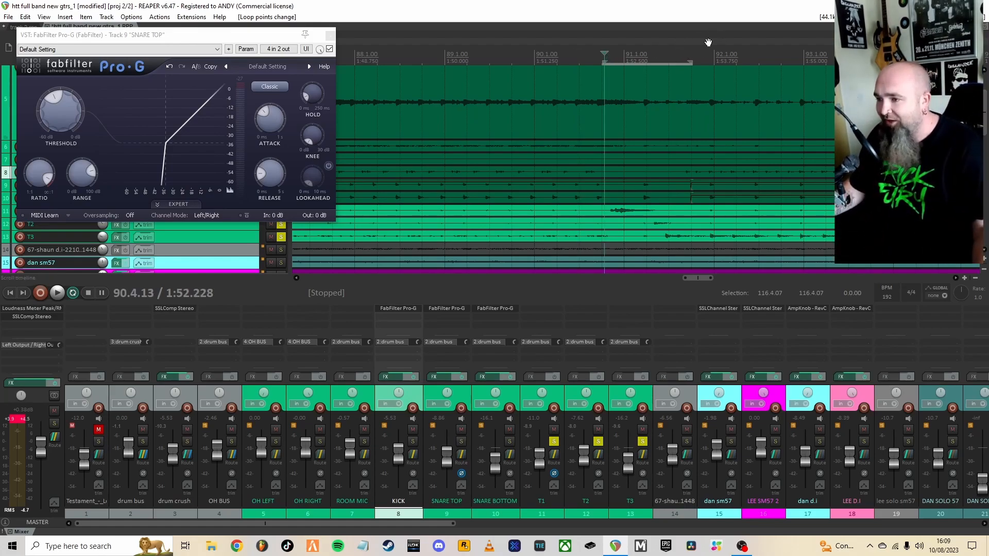
key(space)
Gate T1 on its own with Pro-G at a -23.76 dB threshold and about 34 ms attack, and clear its solo.
click(598, 441)
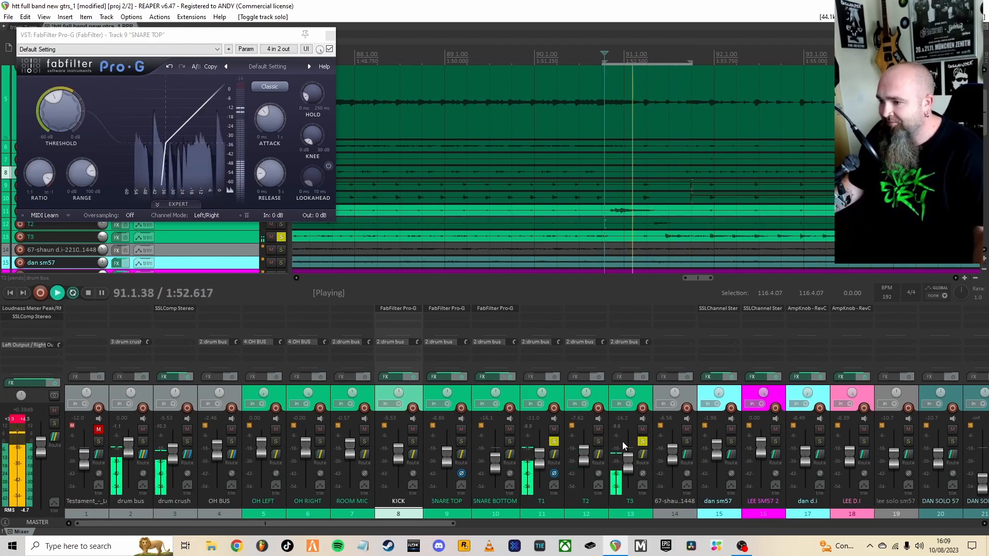
click(643, 442)
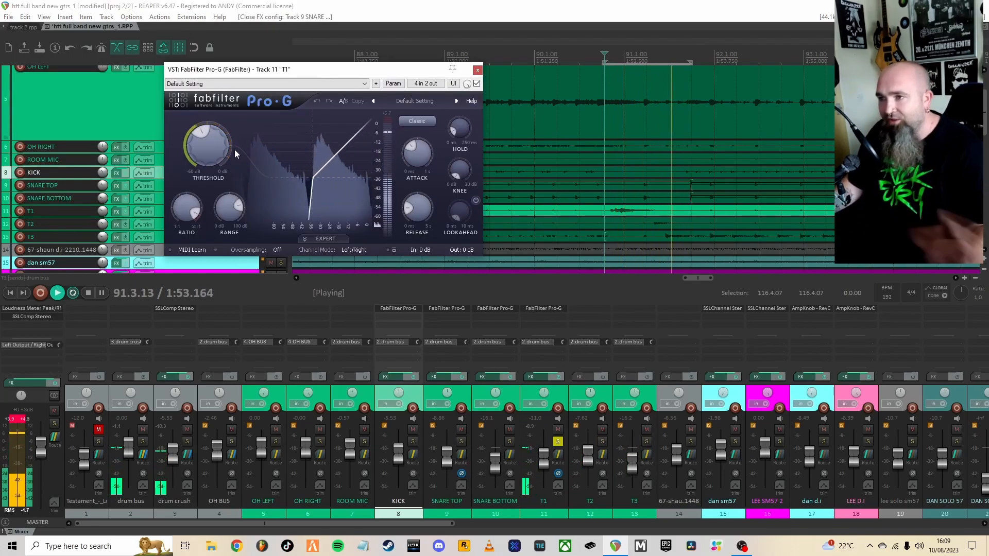
drag(209, 129, 212, 138)
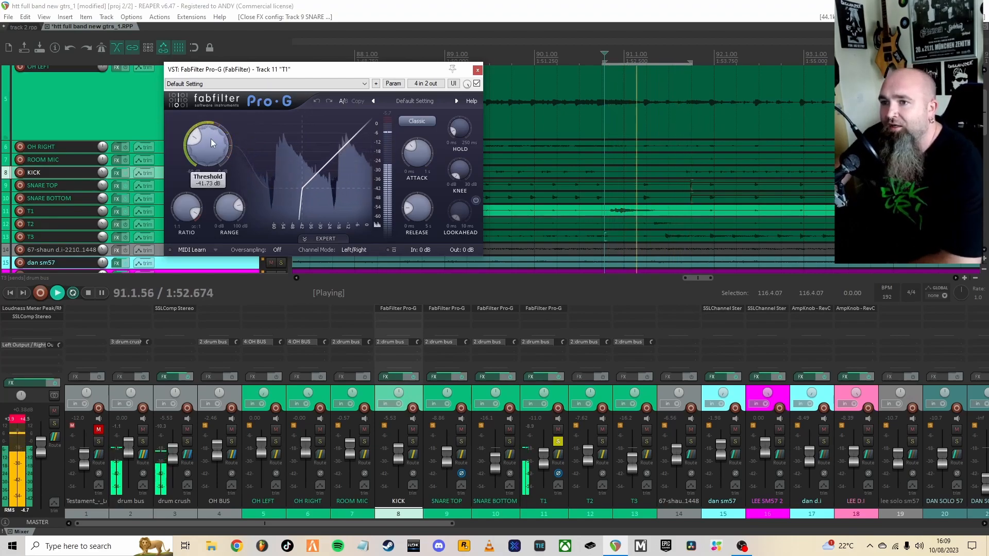
drag(408, 166, 407, 154)
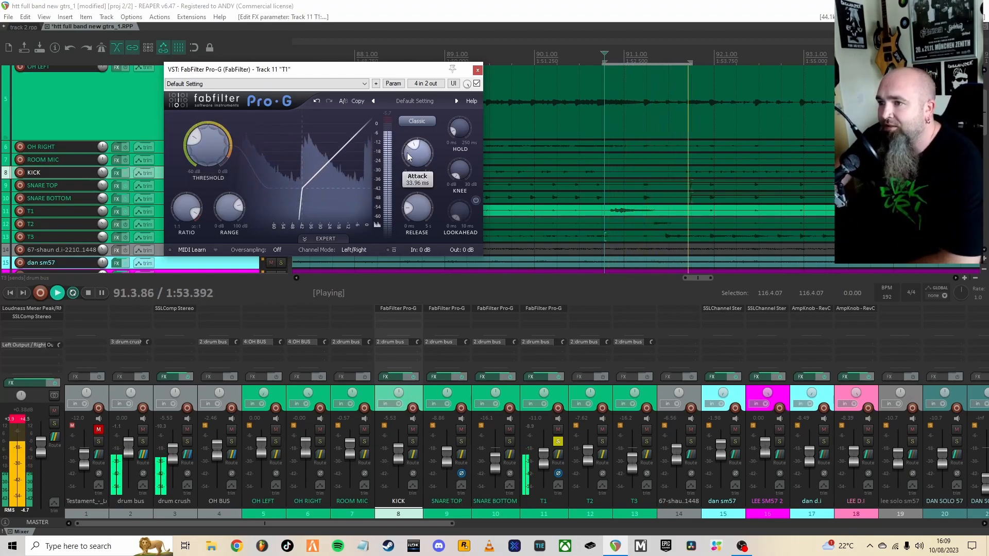
drag(201, 155, 200, 146)
scroll(199, 141, up, 5)
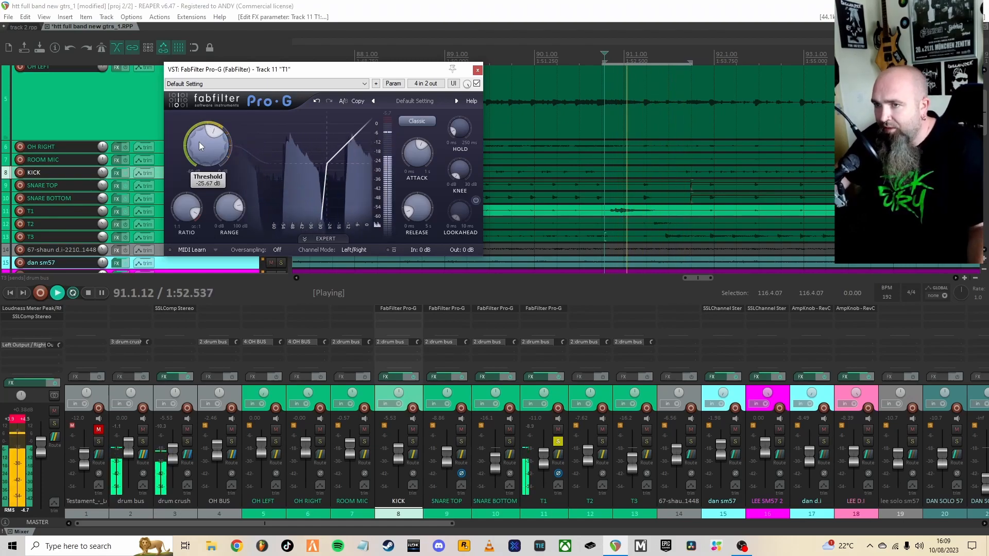
scroll(207, 141, up, 3)
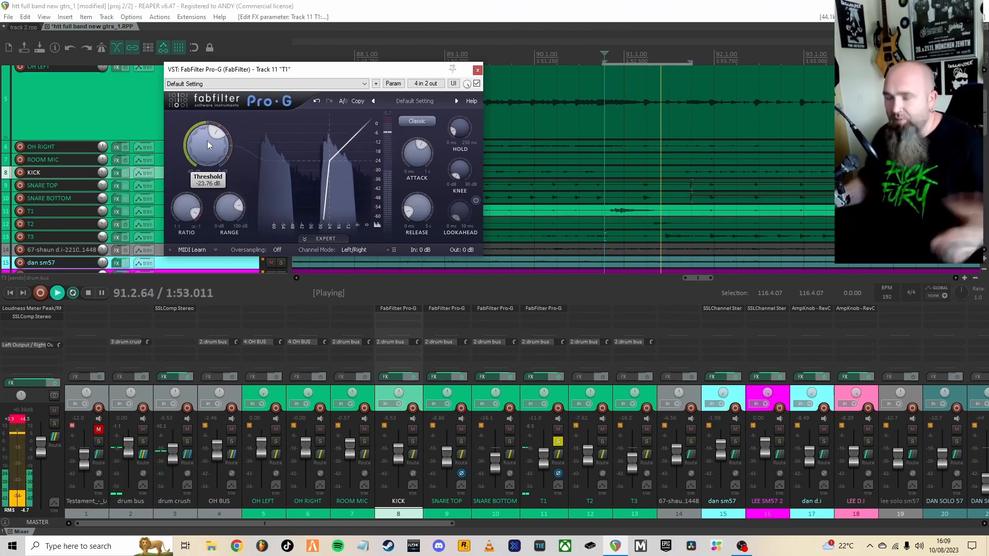
click(86, 292)
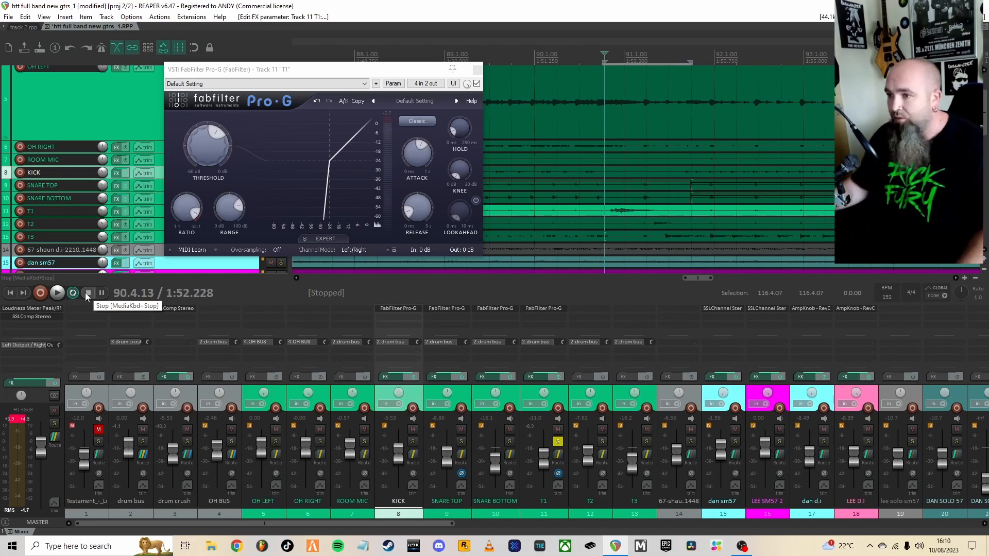
click(477, 70)
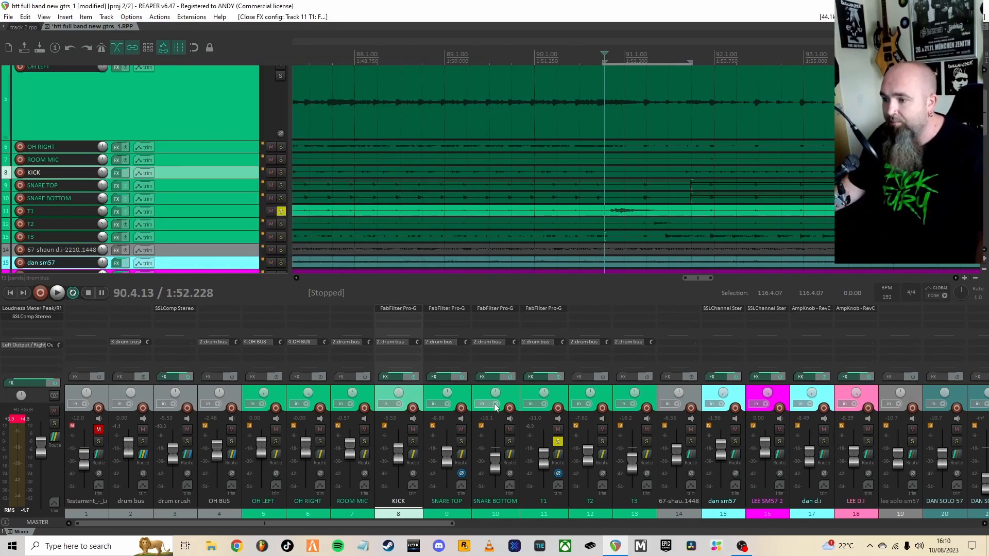
click(558, 441)
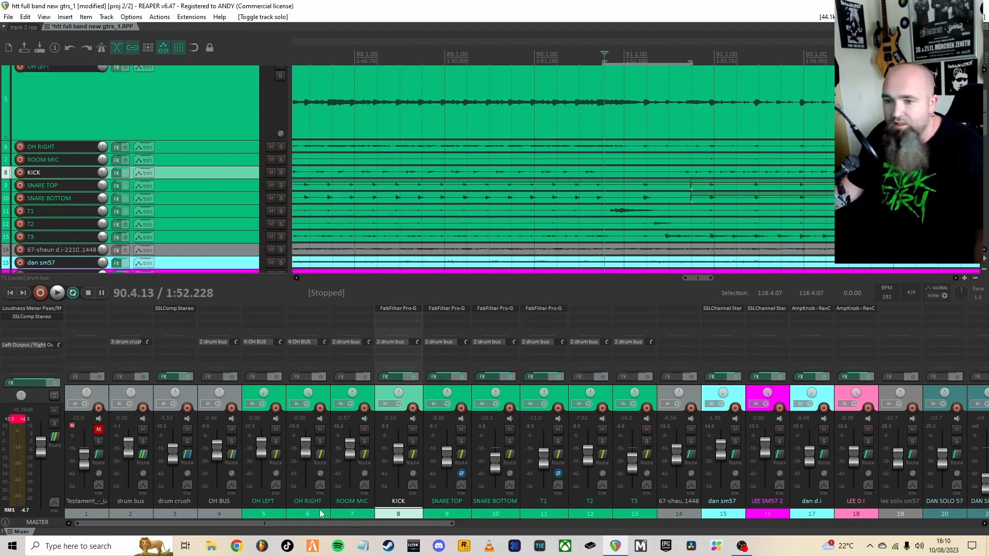
Audition the Testament reference track from the project start, leaving it at -12.2 dB, muted and unsoloed.
click(99, 442)
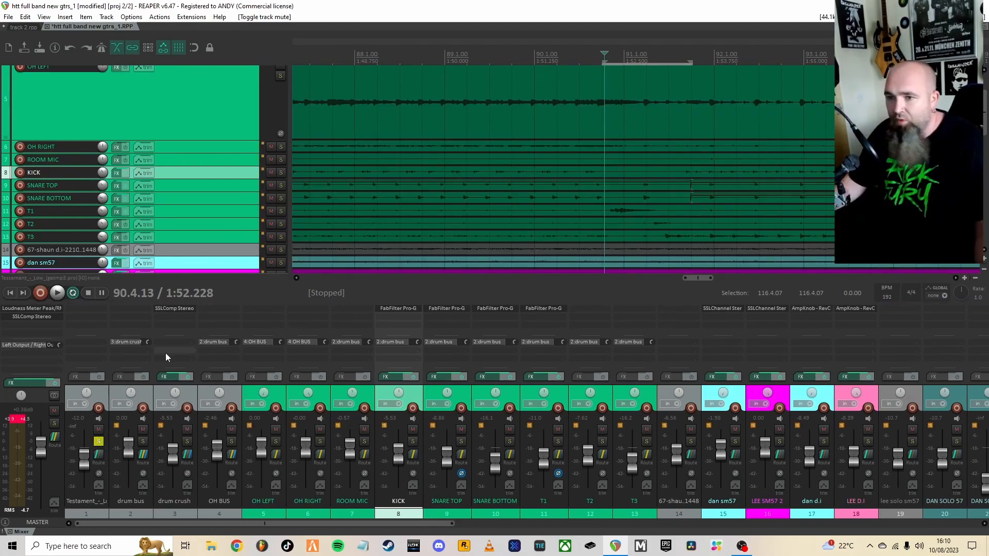
drag(84, 459, 82, 463)
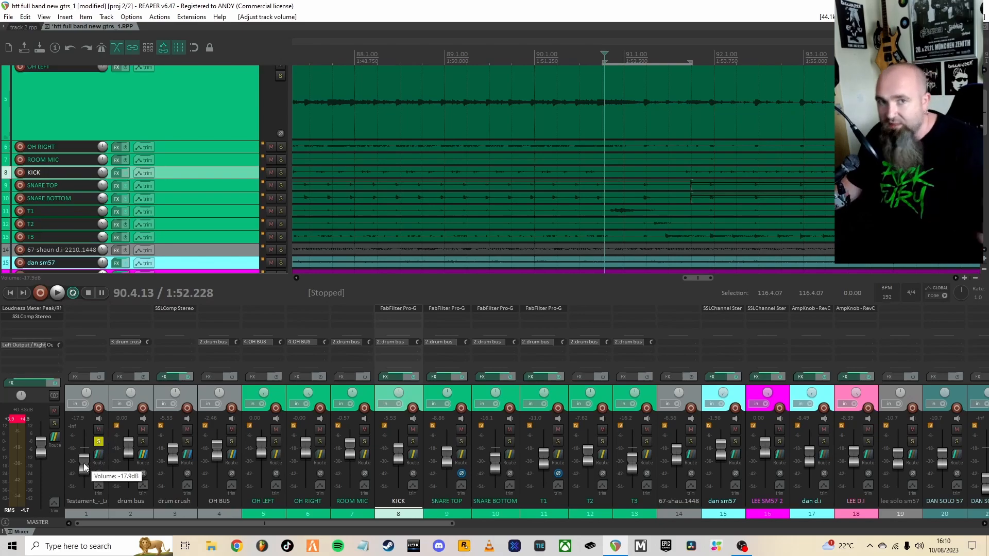
key(Home)
key(space)
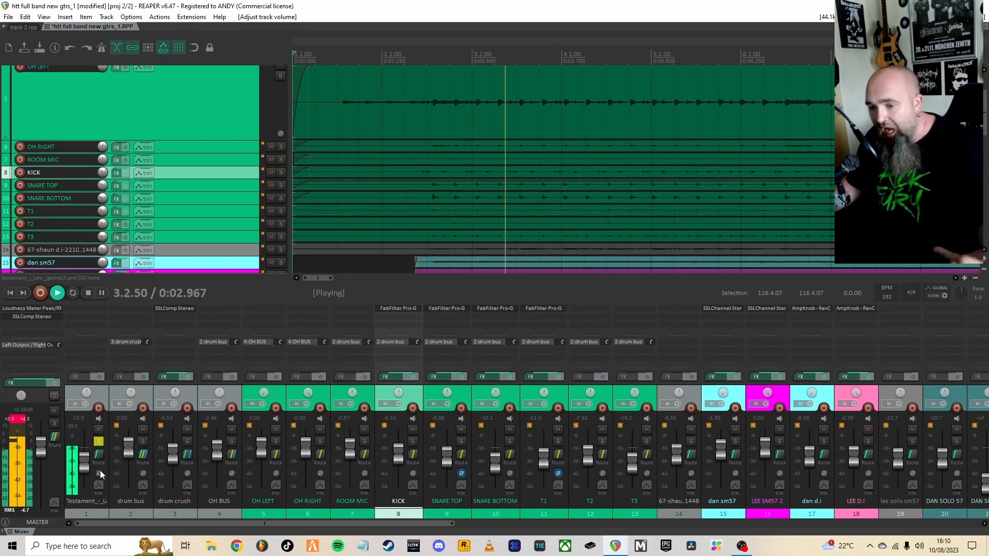
drag(86, 463, 84, 465)
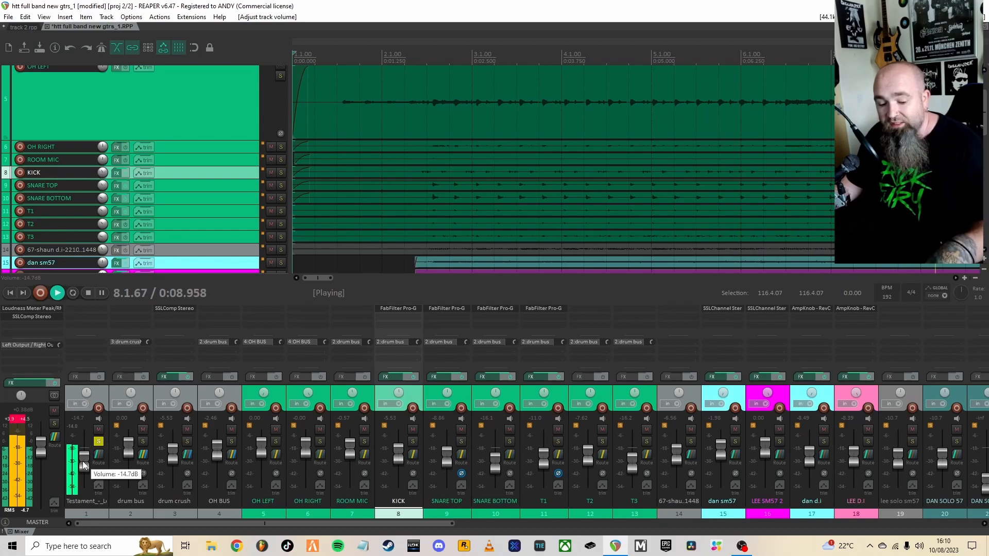
key(space)
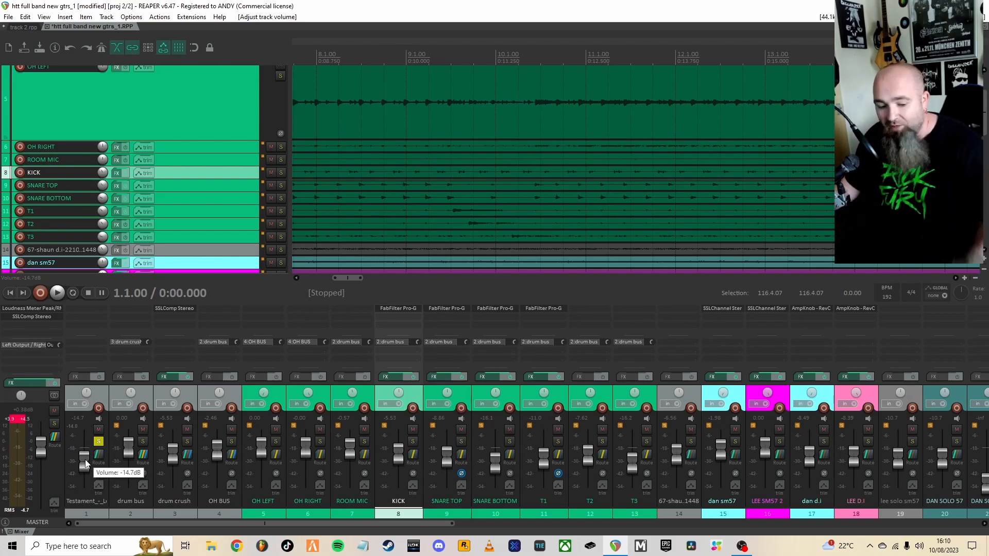
scroll(87, 459, up, 5)
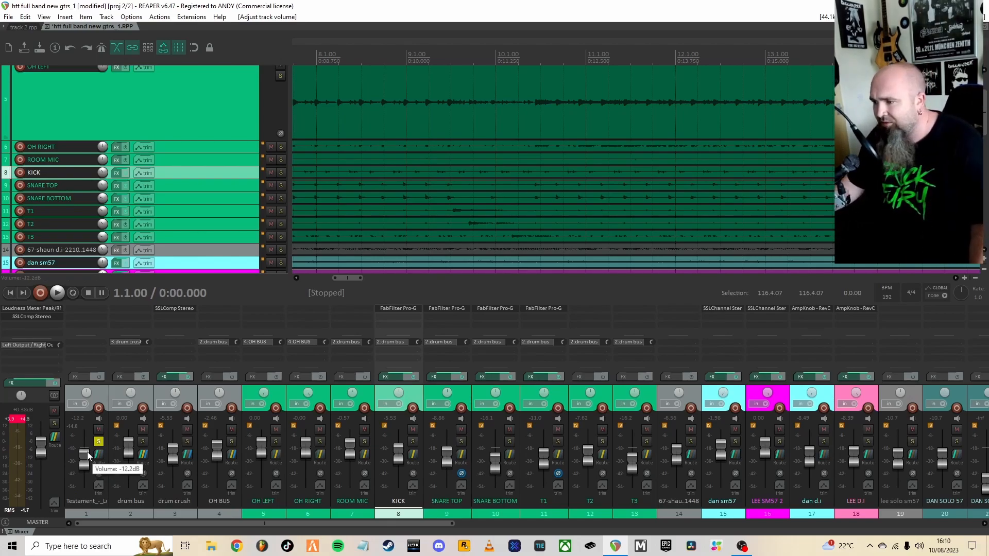
click(98, 429)
click(99, 442)
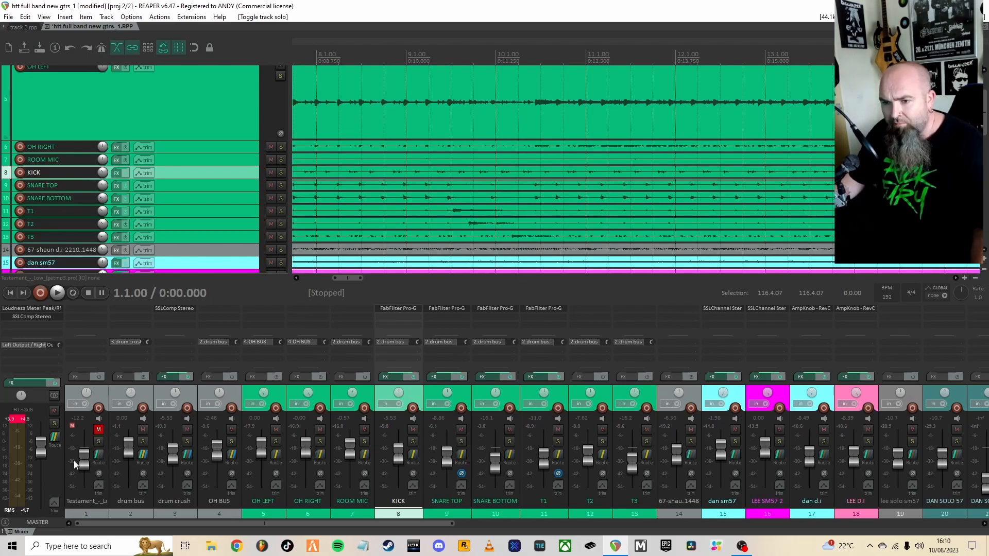
Solo the drum bus together with all the drum tracks and play the drums from the project start.
scroll(345, 525, right, 2)
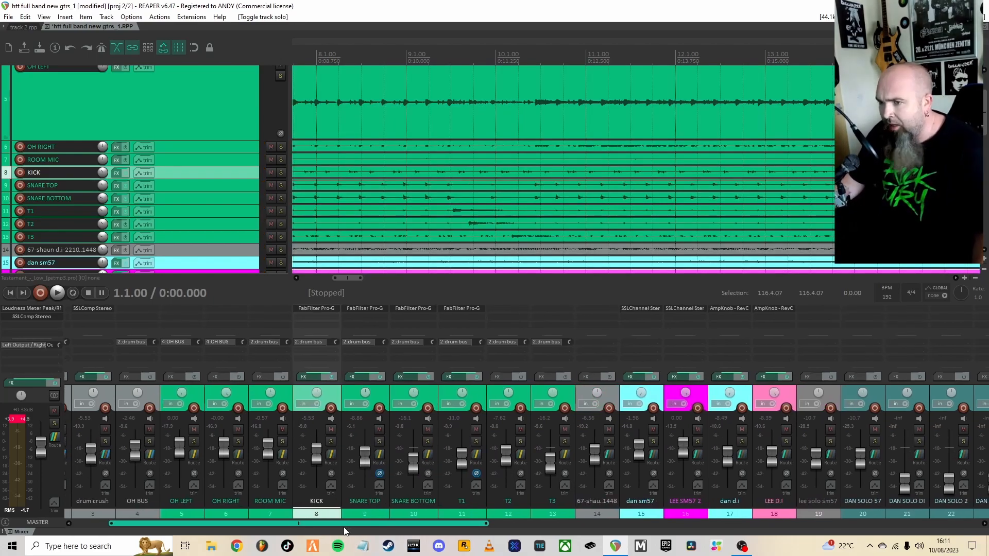
scroll(345, 531, right, 2)
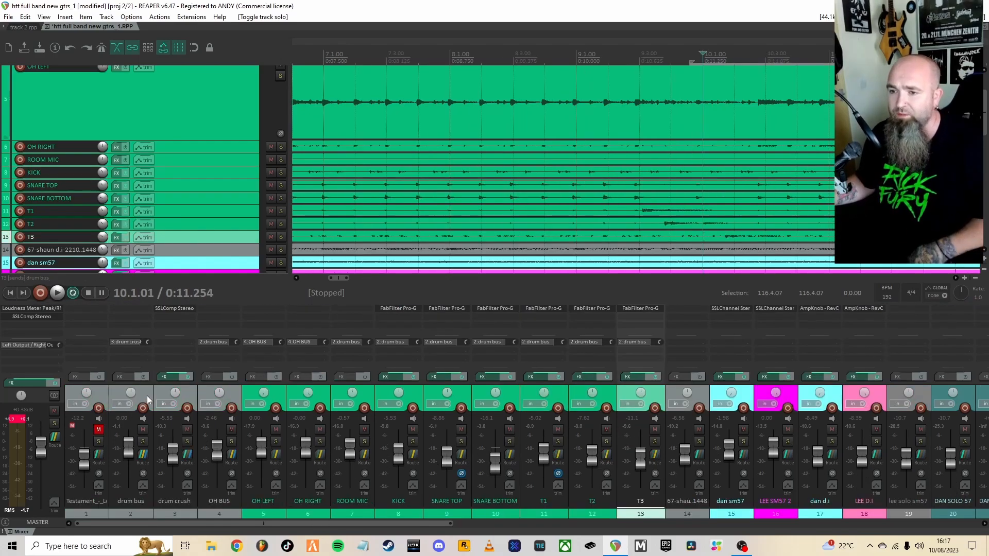
click(147, 395)
click(145, 443)
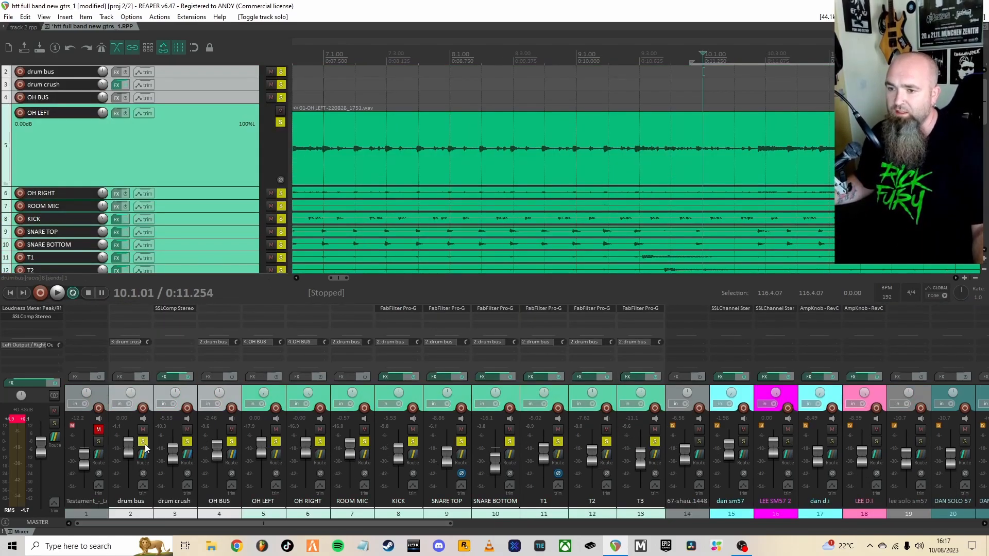
click(11, 294)
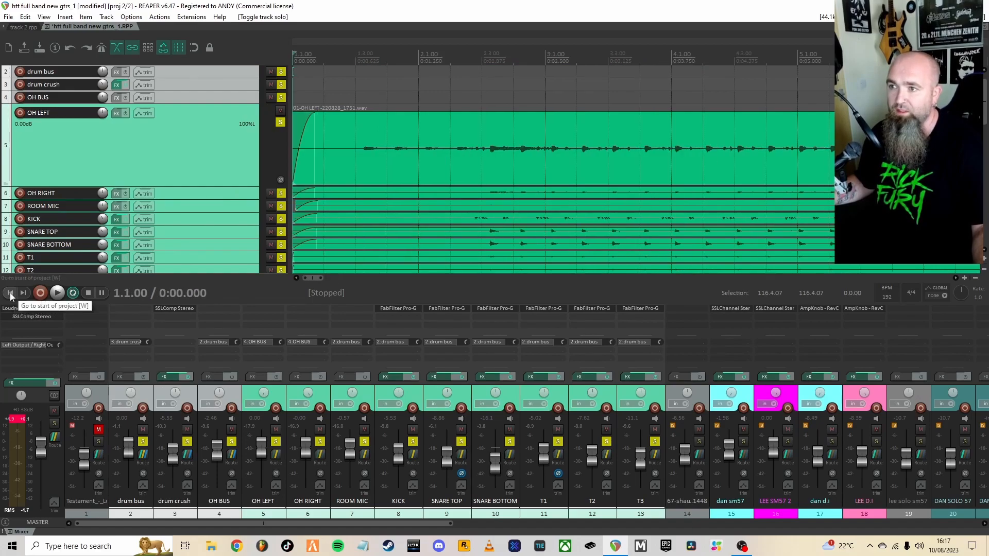
key(space)
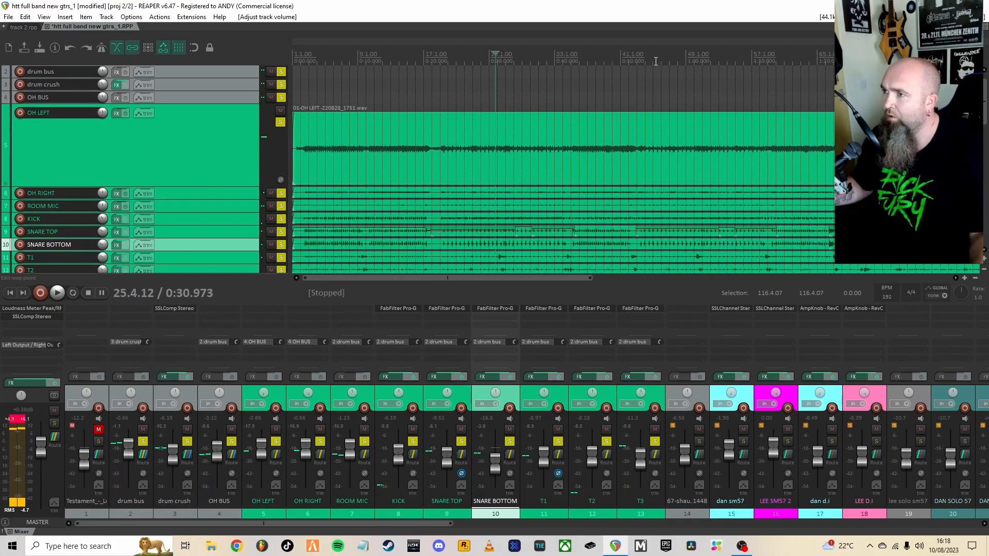
scroll(515, 170, down, 3)
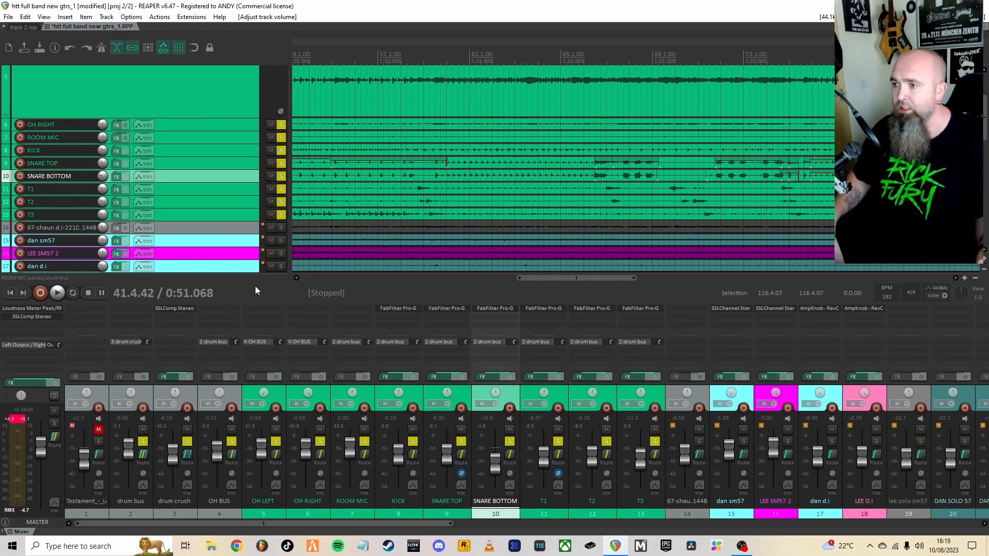
double_click(264, 313)
scroll(257, 193, down, 5)
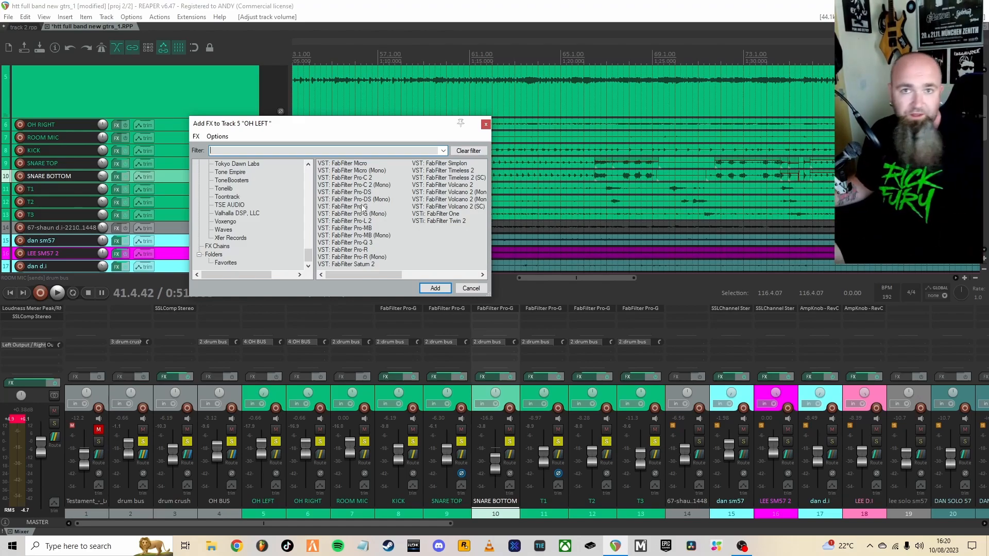
click(486, 124)
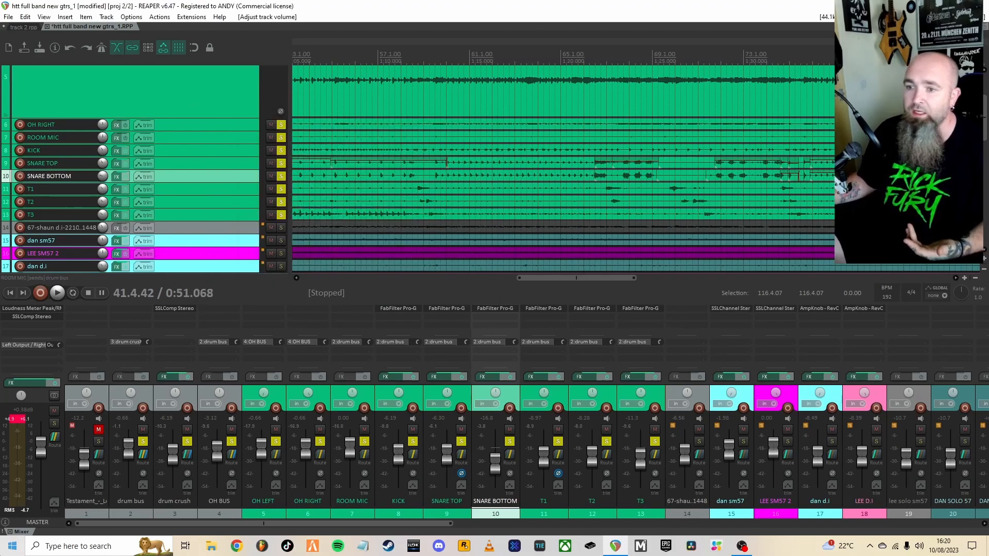
Switch the master output to mono and compare it with stereo while playing the drums from about bar 41.
click(54, 397)
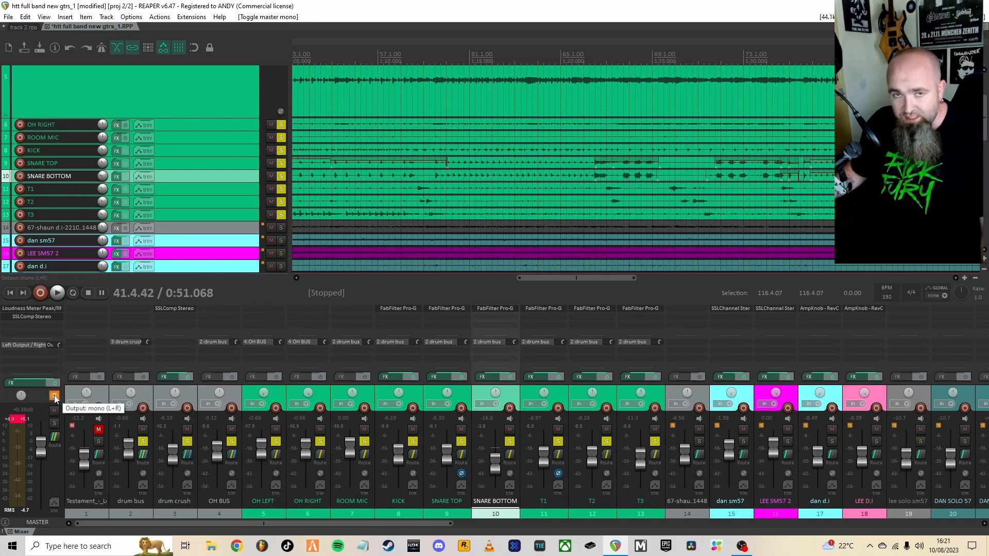
key(space)
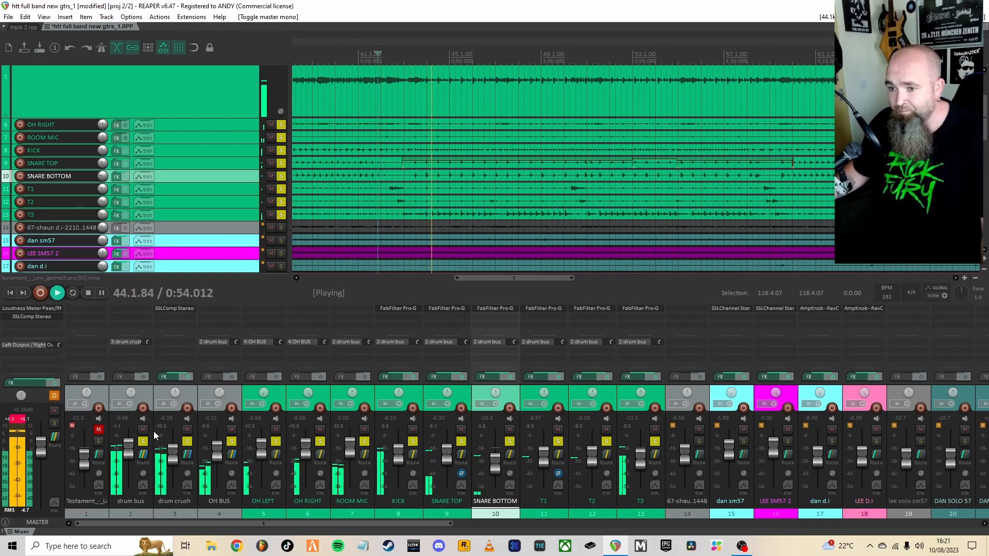
click(53, 396)
click(54, 396)
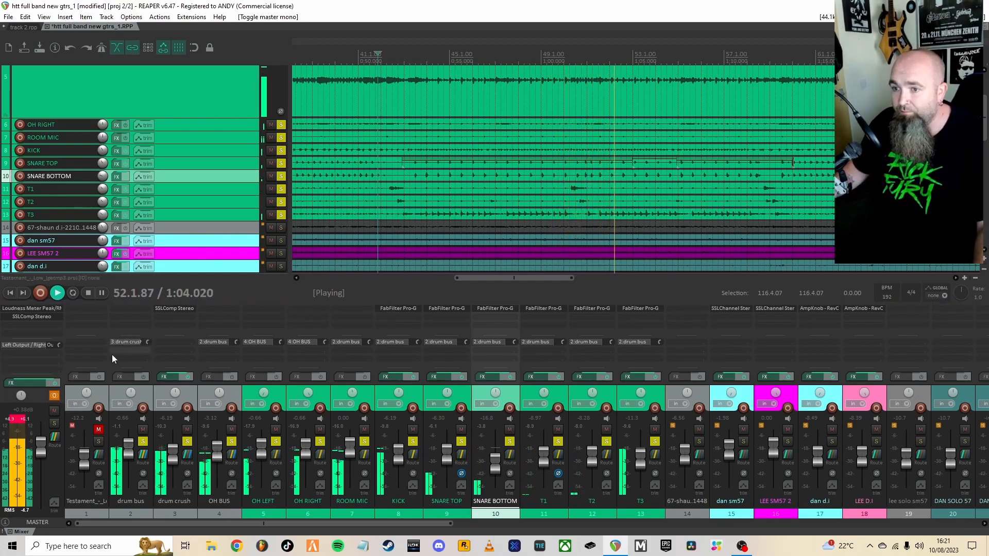
key(space)
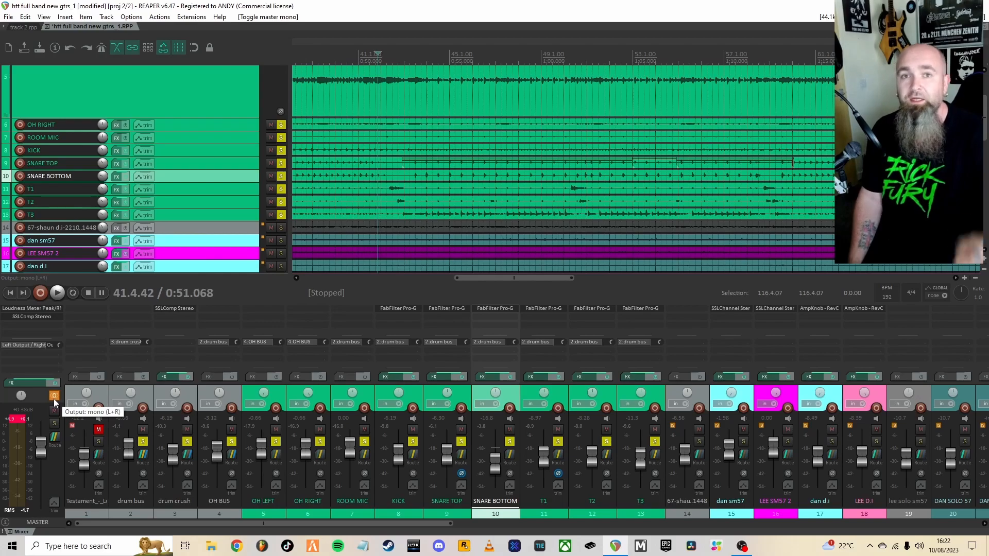
Play the drums in mono and raise the OH BUS level to -0.24 dB.
key(space)
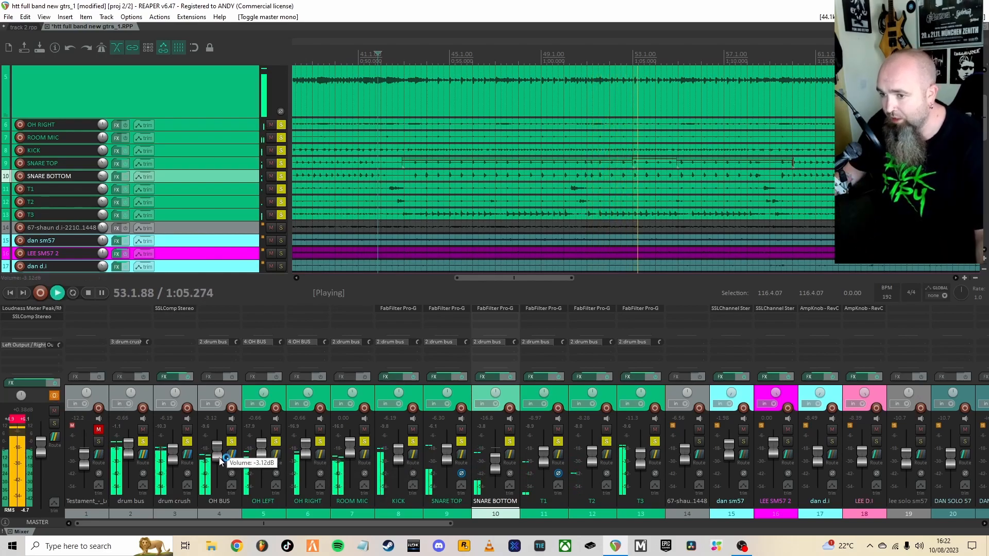
drag(219, 458, 220, 454)
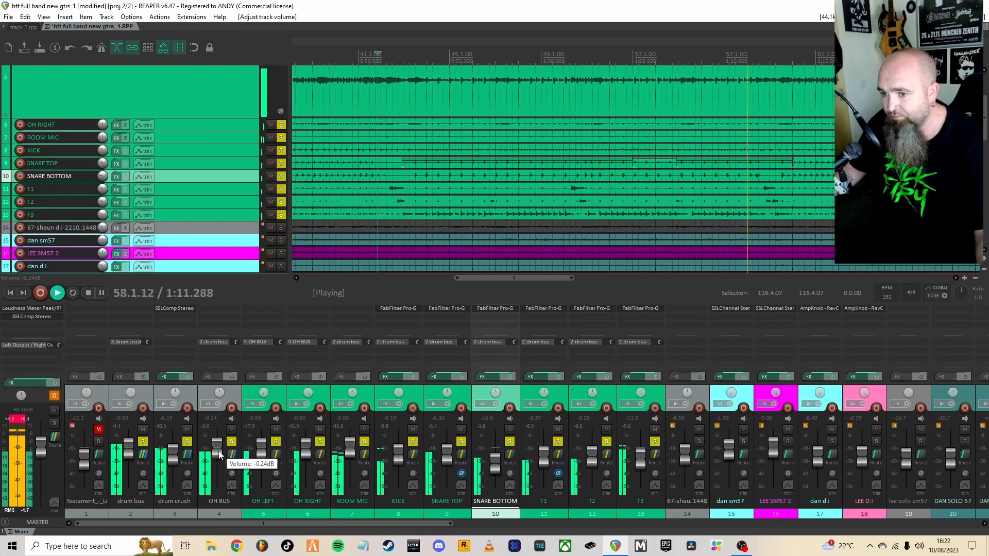
key(space)
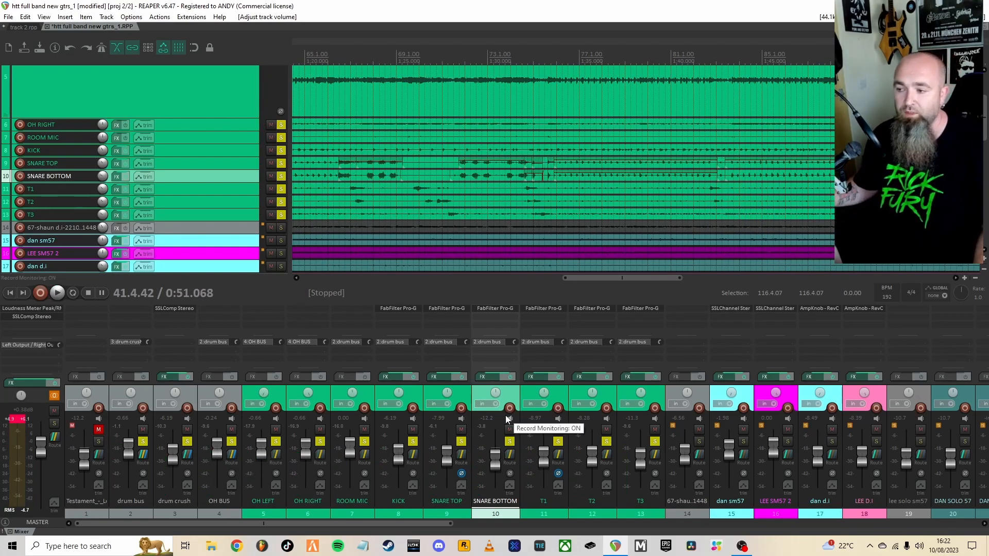
Add a new empty track directly after SNARE BOTTOM.
click(554, 391)
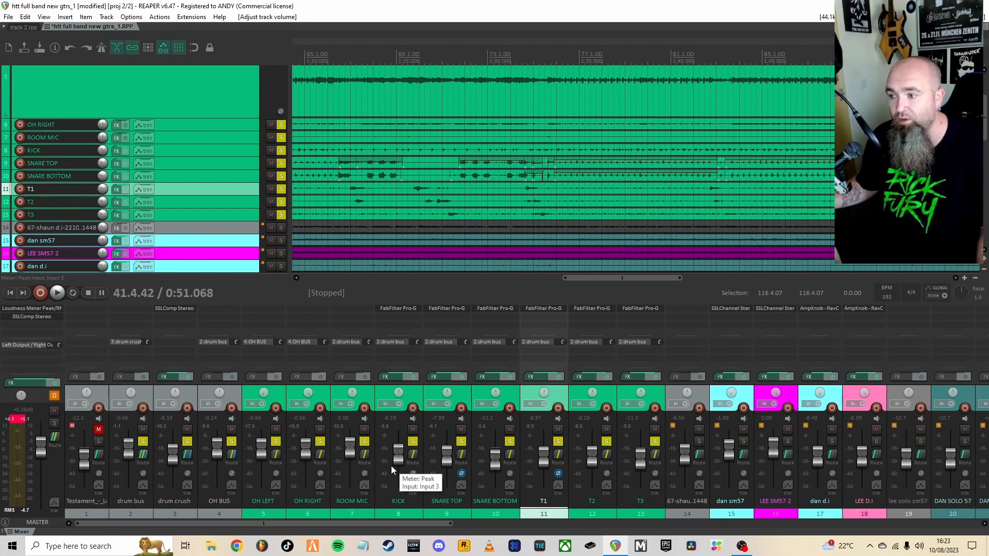
click(504, 422)
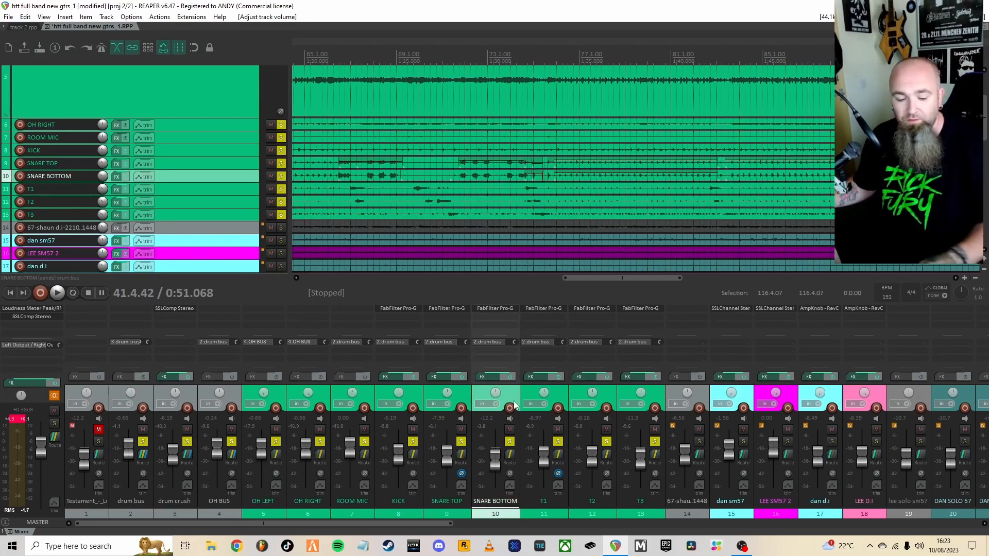
key(ctrl+t)
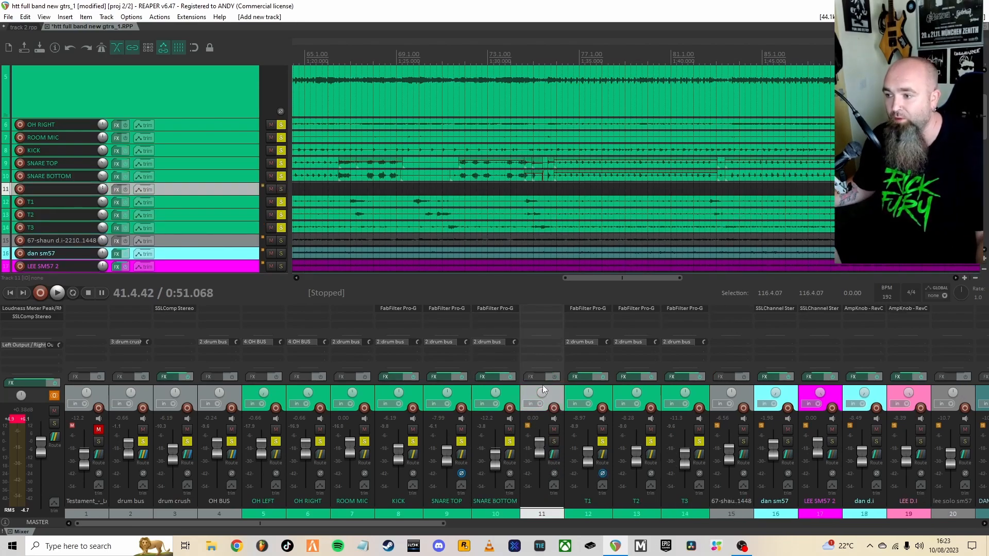
Delete the drum bus sends from T1 and T2 and move T3's drum bus send onto the new track.
alt+click(589, 342)
alt+click(624, 342)
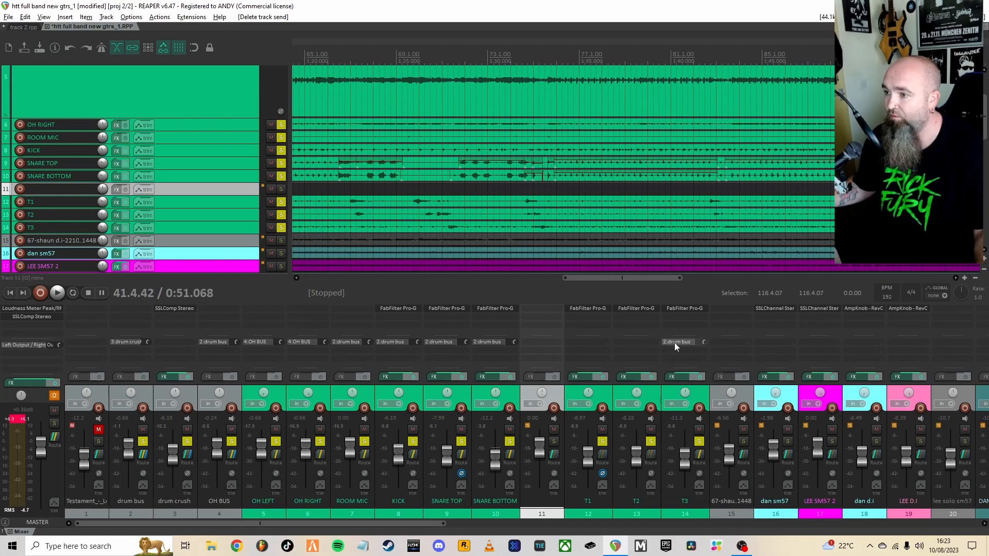
drag(684, 343, 531, 343)
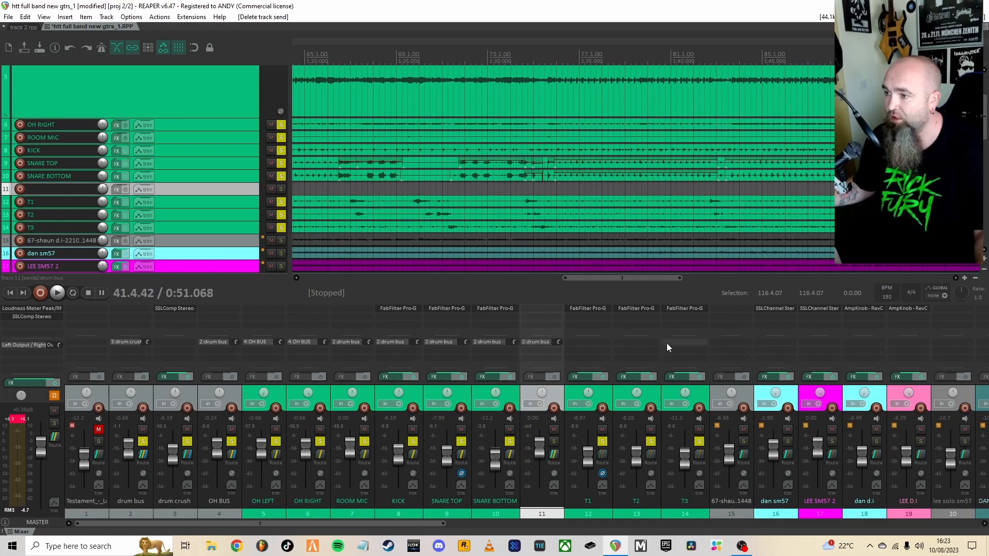
Name the new track TOM BUS and route T1, T2 and T3 into it.
double_click(542, 499)
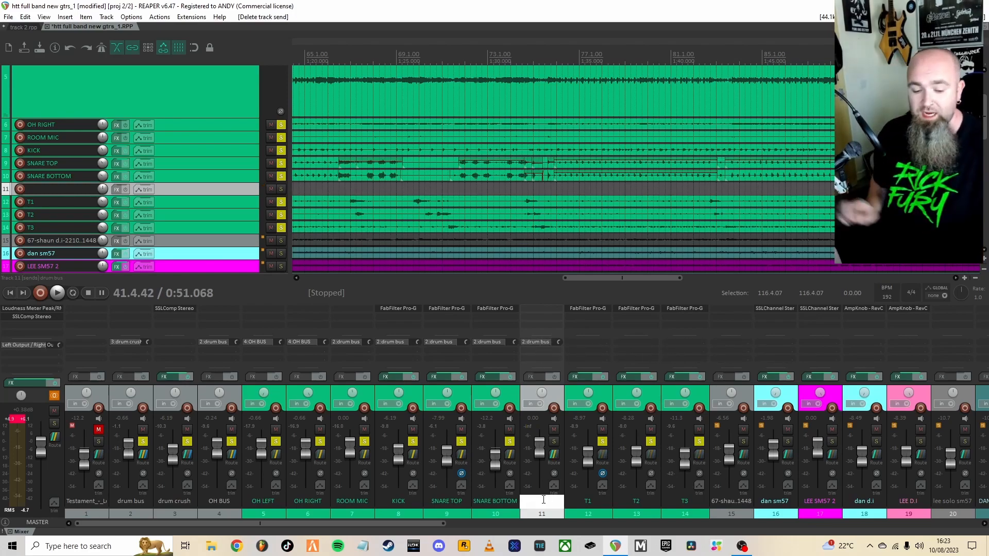
text(TOM BUS)
key(Return)
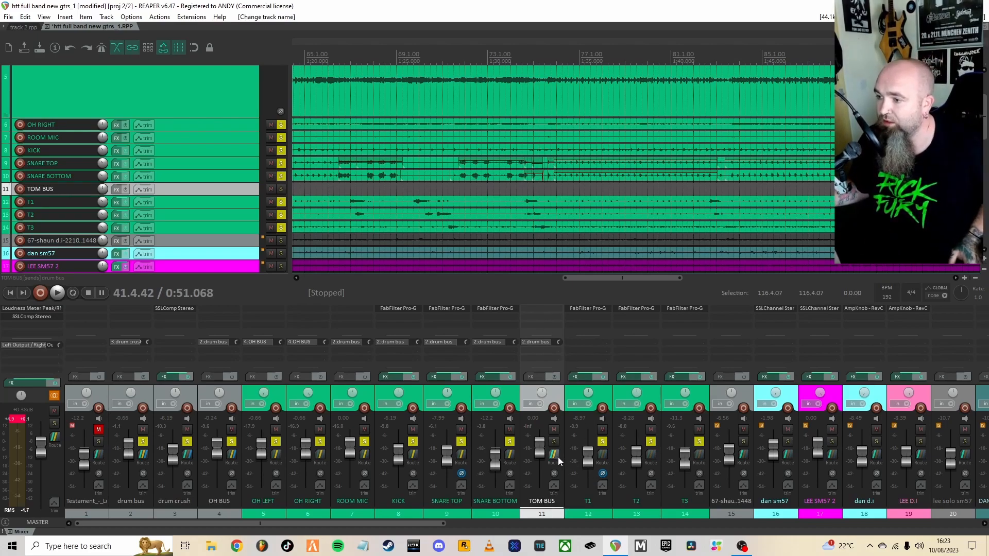
drag(602, 454, 555, 456)
click(716, 462)
drag(583, 342, 608, 347)
drag(608, 346, 634, 344)
drag(582, 342, 683, 344)
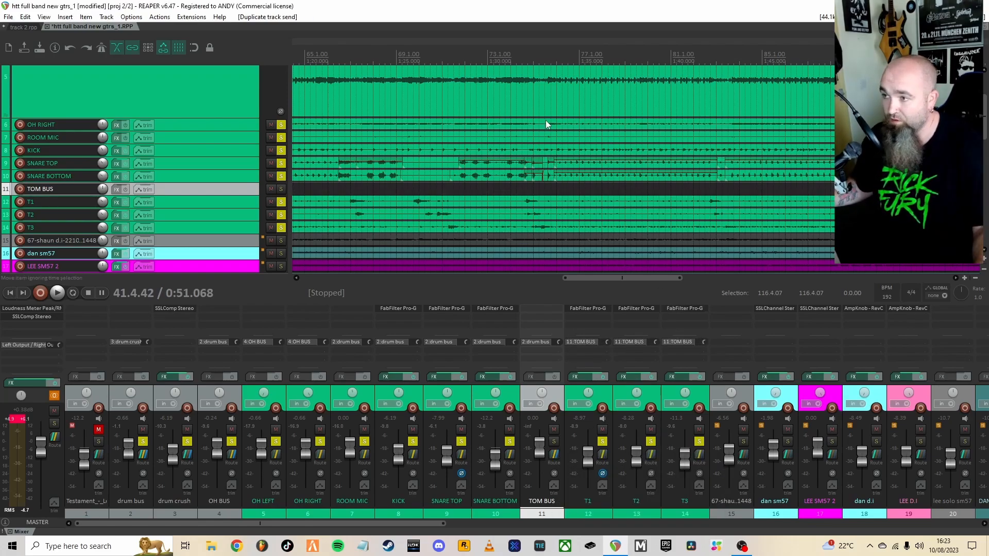
Audition the tom fill around bar 74 with TOM BUS soloed while adjusting its level, and close T3's Pro-G gate window.
click(528, 57)
key(space)
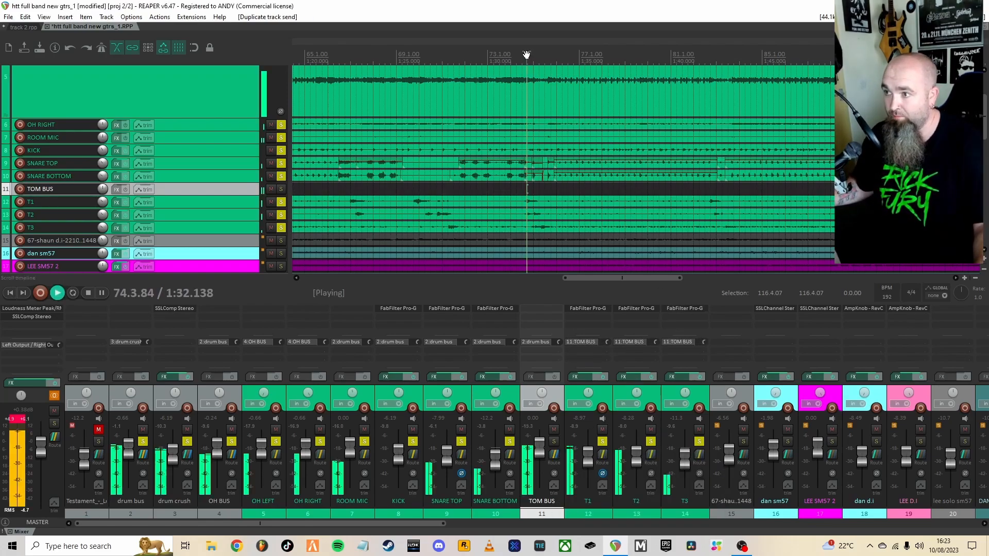
click(554, 442)
key(space)
key(space)
drag(540, 442, 539, 473)
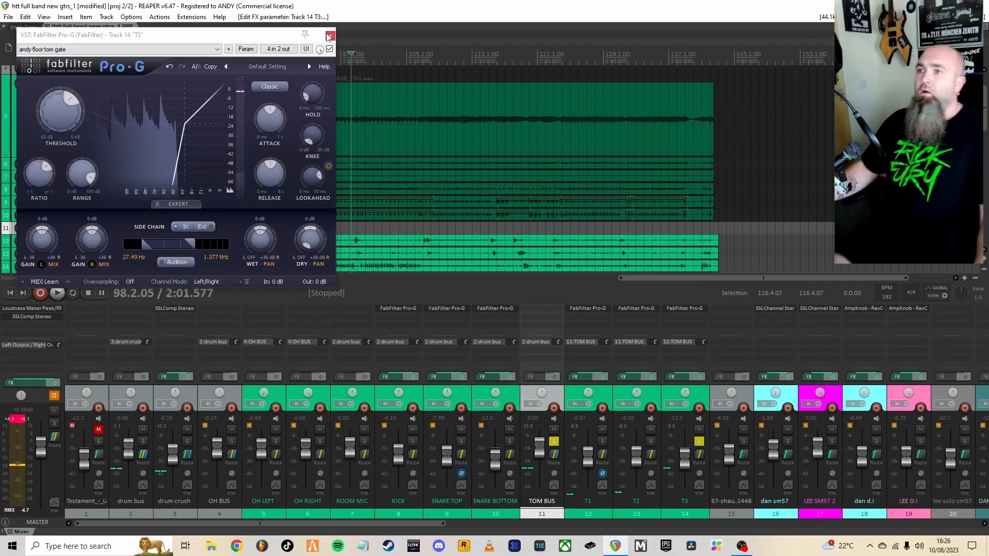
click(332, 29)
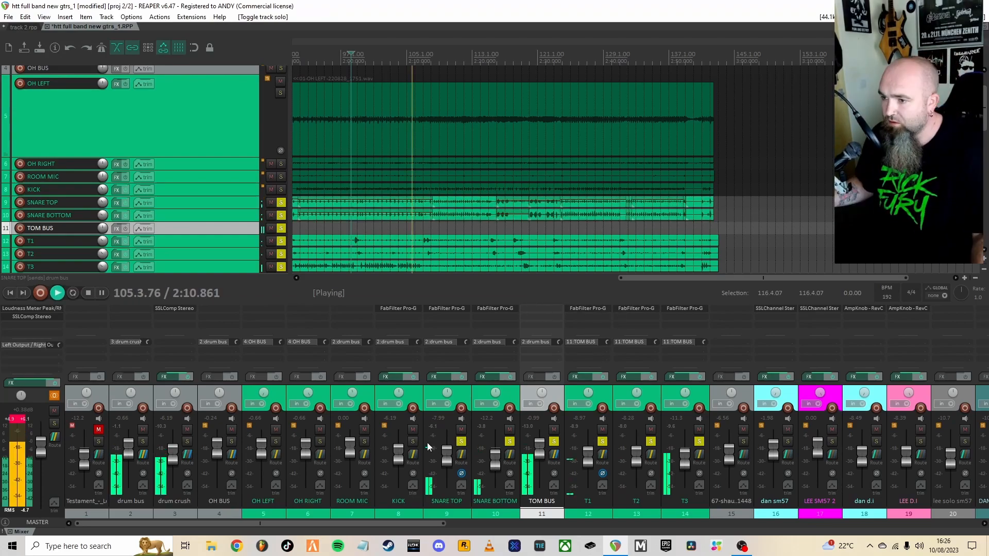
Solo the kick, room mic, overheads and drum buses again and listen to the full kit in mono.
click(412, 442)
click(369, 439)
drag(369, 439, 145, 445)
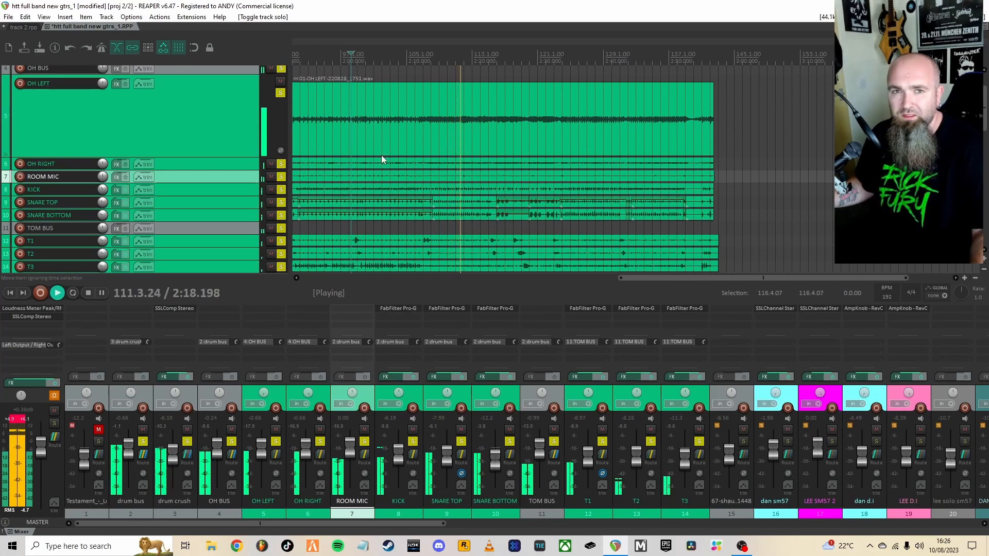
key(space)
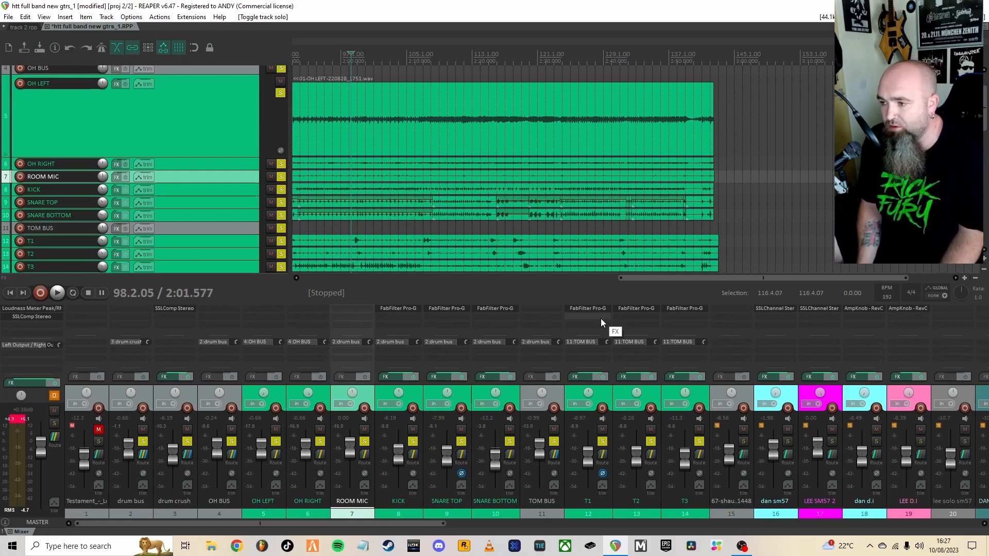
Try FabFilter Pro-Q 3 on T1 with a bell boost of about 1.81 dB at 2520 Hz, and remove the EQ.
double_click(601, 318)
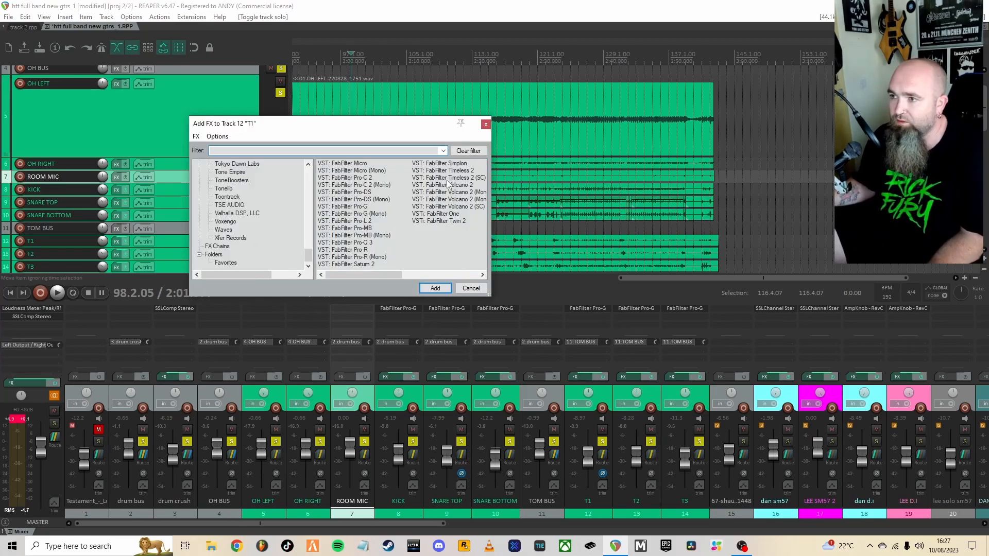
double_click(349, 243)
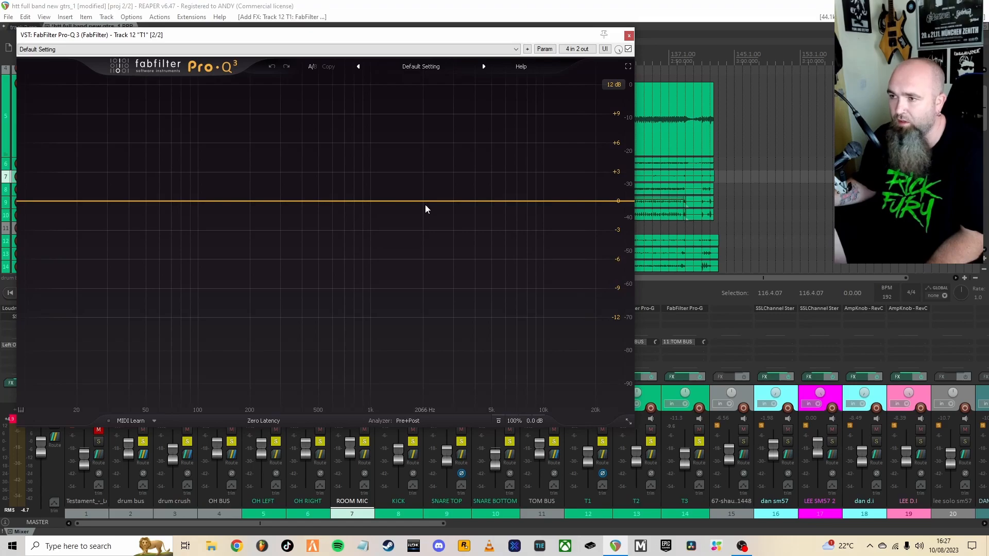
drag(426, 201, 439, 158)
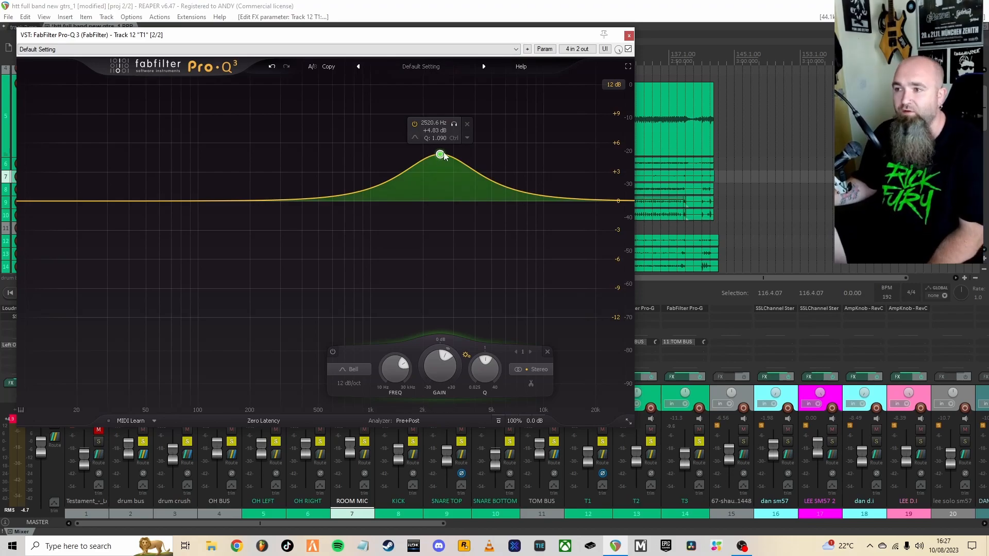
drag(441, 158, 442, 187)
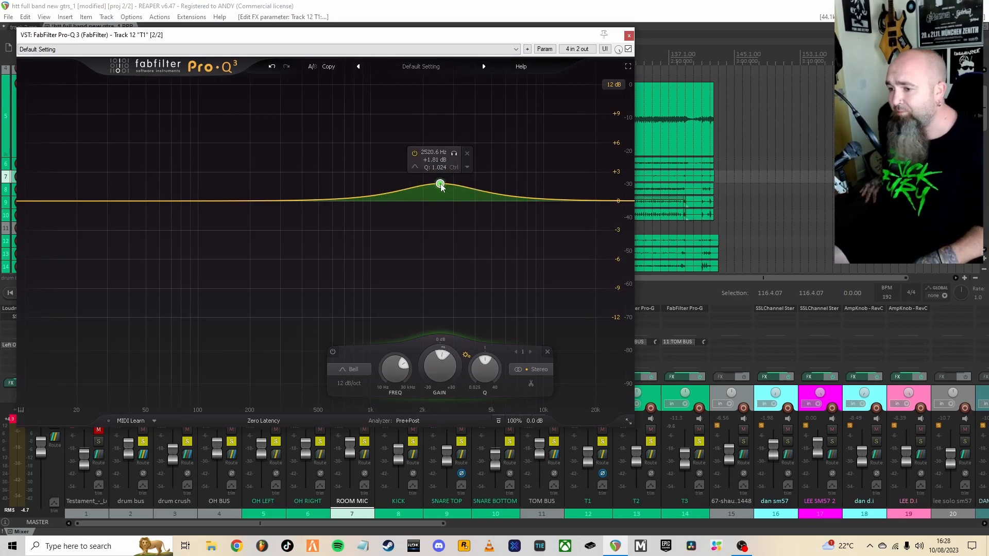
click(629, 35)
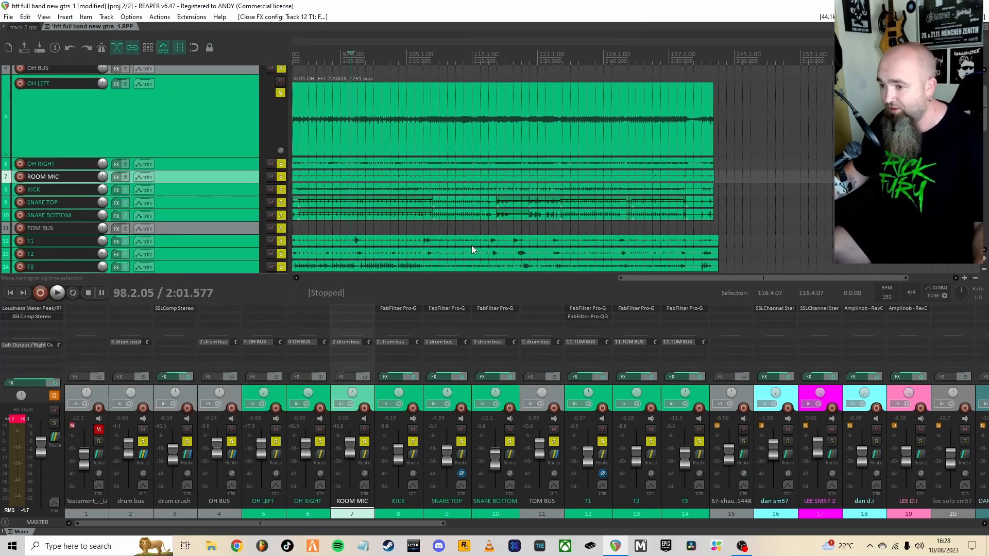
alt+click(601, 319)
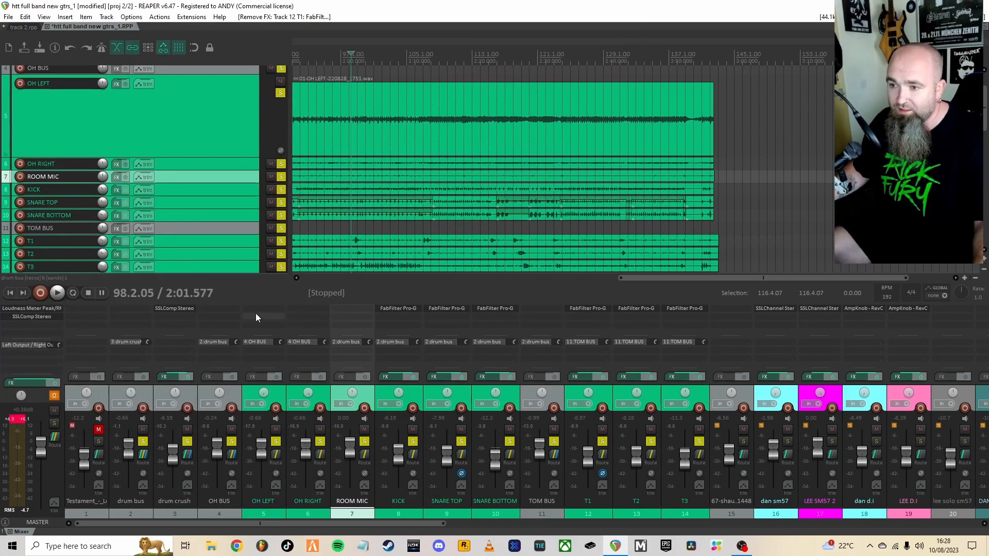
Add FabFilter Pro-Q 3 to the OH BUS, and play the overheads with only that bus soloed.
double_click(225, 310)
double_click(340, 244)
key(Escape)
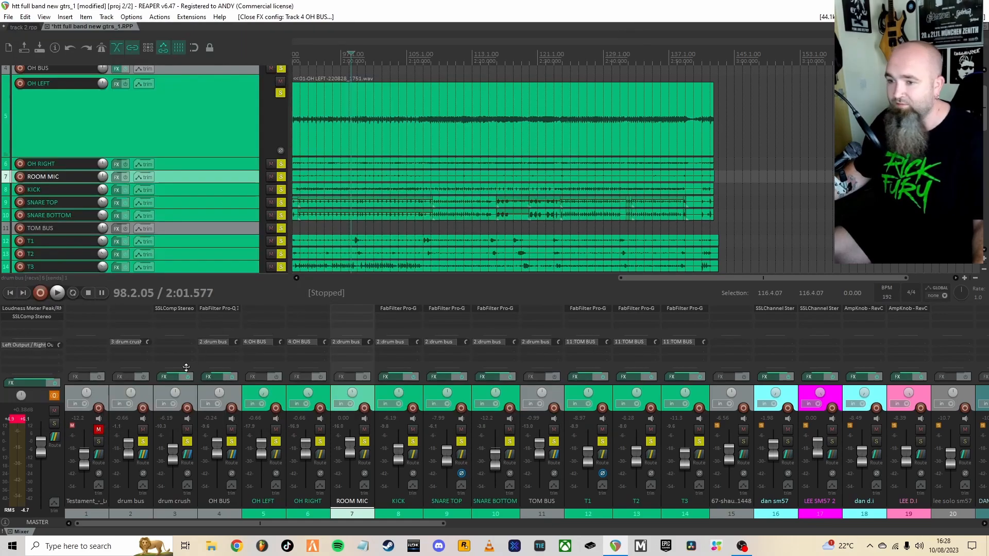
click(143, 442)
key(space)
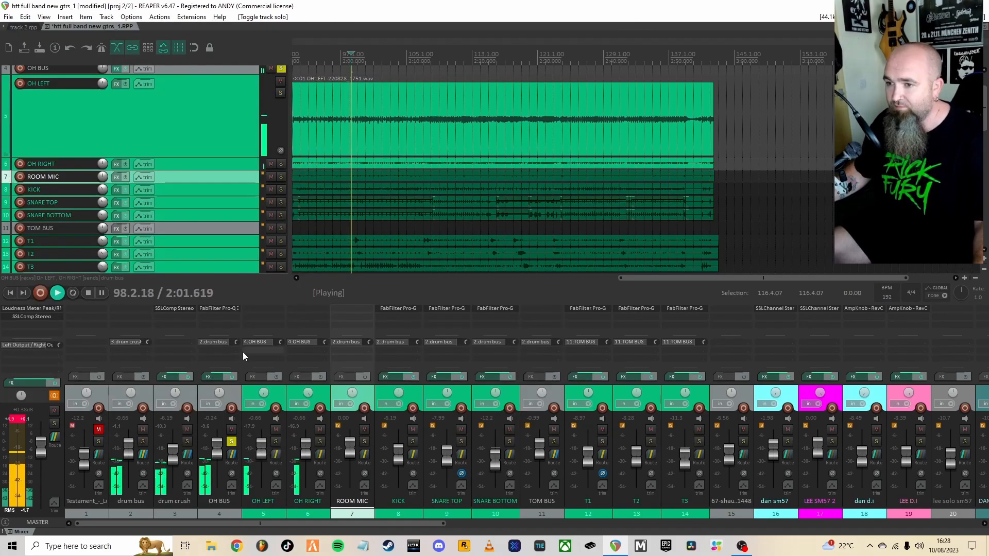
Try a wide bell band in the OH BUS EQ at about 2243 Hz and 4046 Hz, and delete it during playback.
double_click(230, 306)
drag(457, 201, 431, 200)
scroll(445, 131, down, 4)
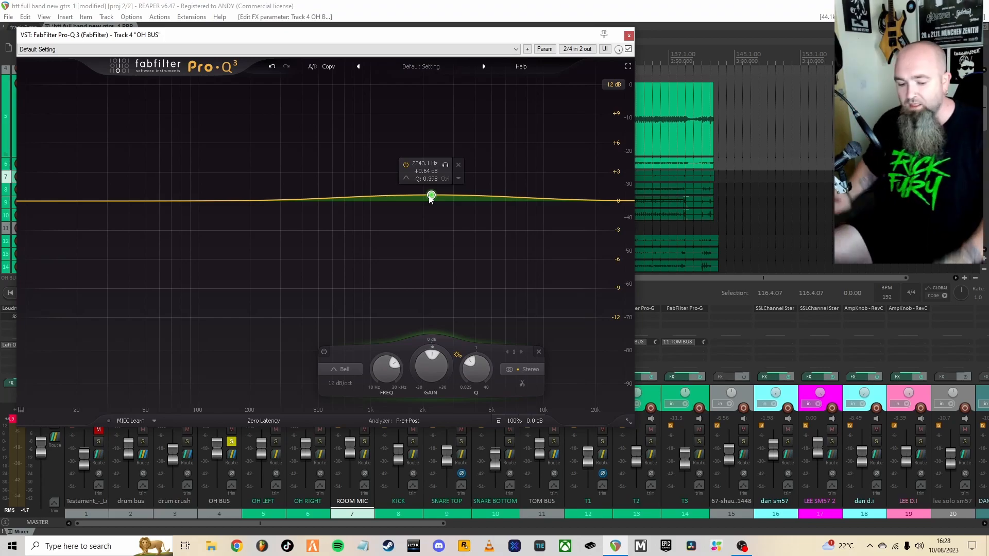
drag(429, 198, 474, 205)
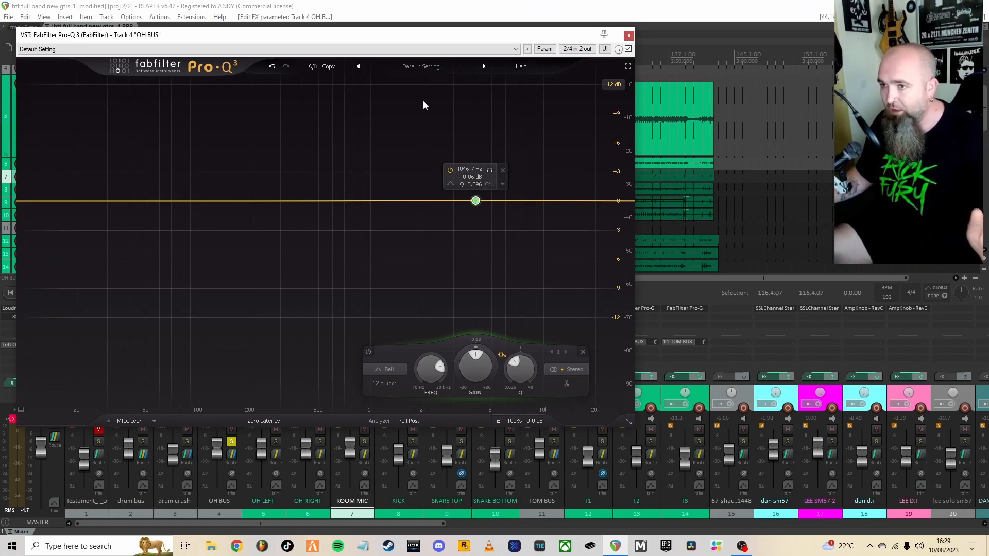
drag(312, 36, 588, 29)
key(space)
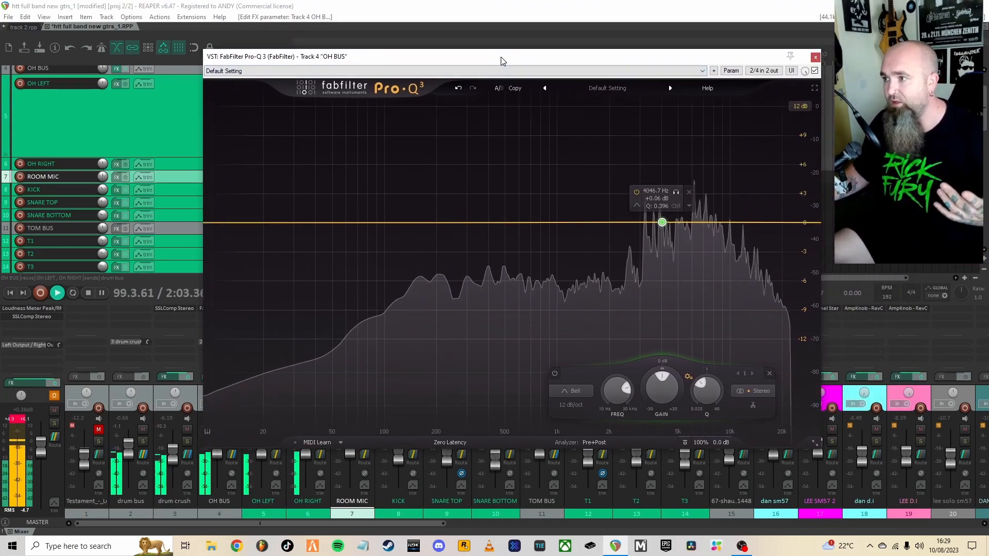
click(690, 193)
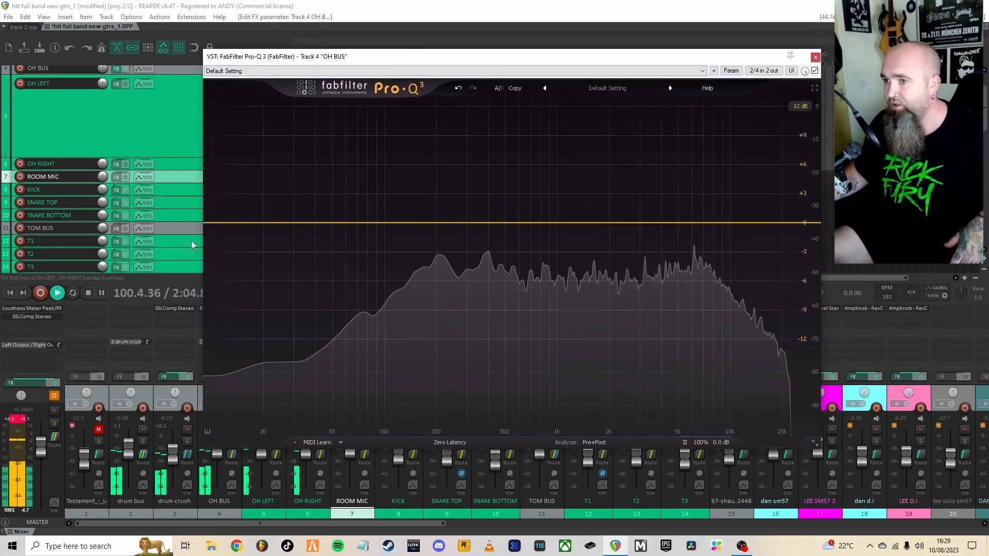
Add a 12 dB/oct low cut at about 200 Hz to the OH BUS EQ and compare the sound with the band off and on.
double_click(225, 221)
drag(225, 221, 436, 222)
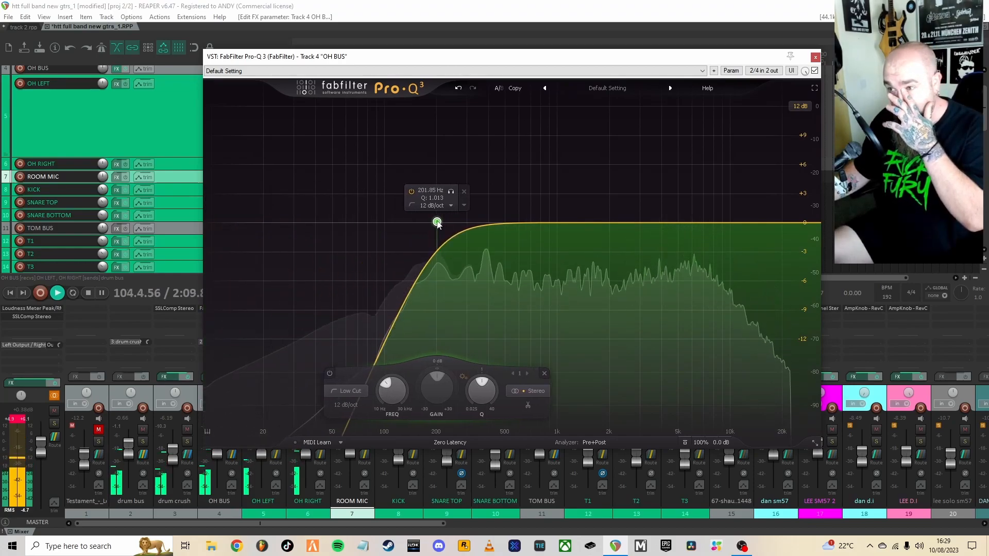
click(412, 192)
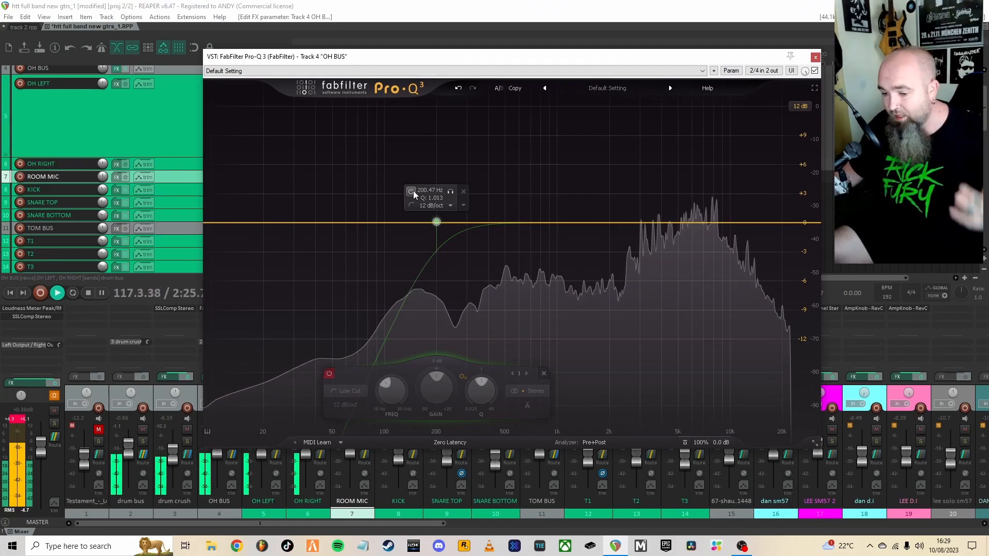
click(414, 191)
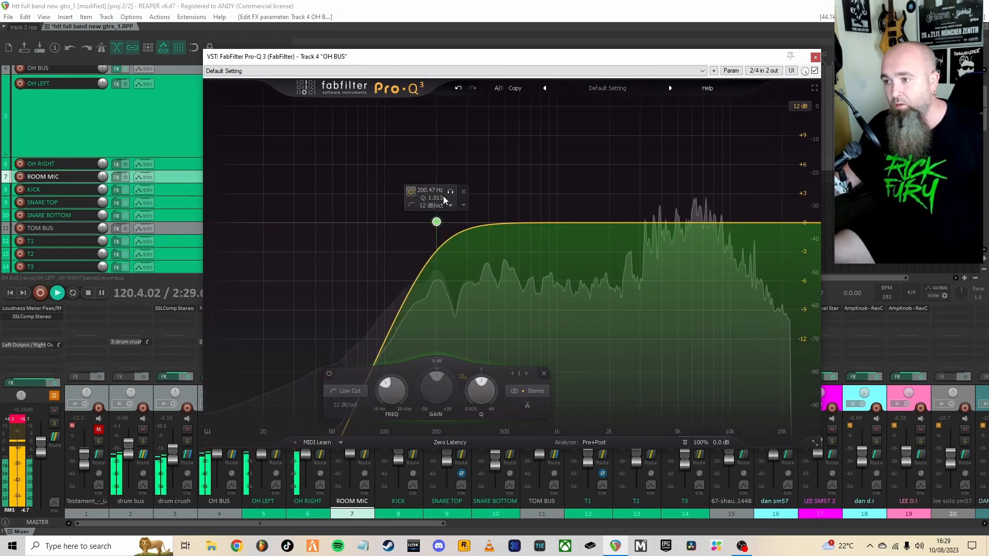
Add a bell cut near 550 Hz to the OH BUS EQ and a dynamic bell band at about 8846 Hz.
click(543, 227)
drag(545, 230, 511, 232)
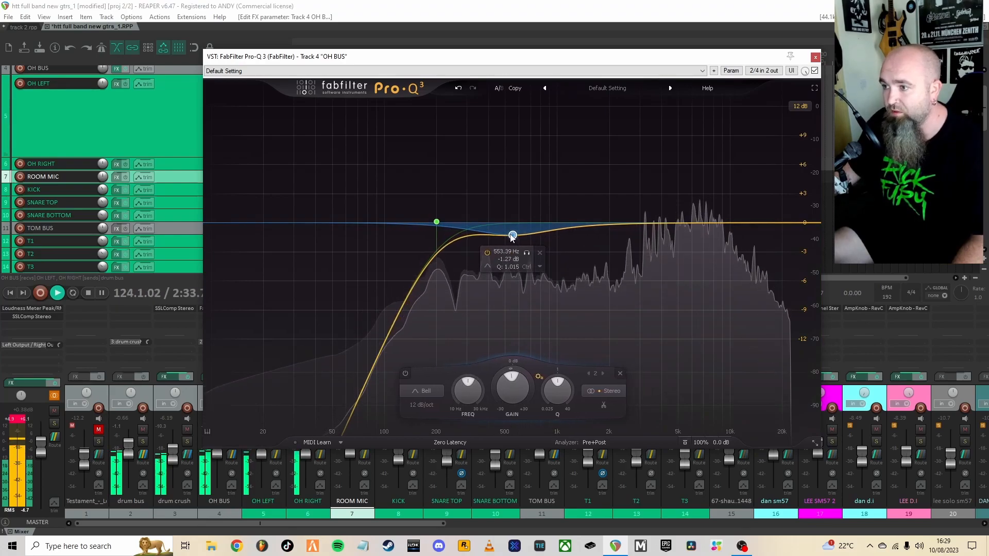
click(721, 222)
right_click(720, 223)
click(759, 253)
click(771, 254)
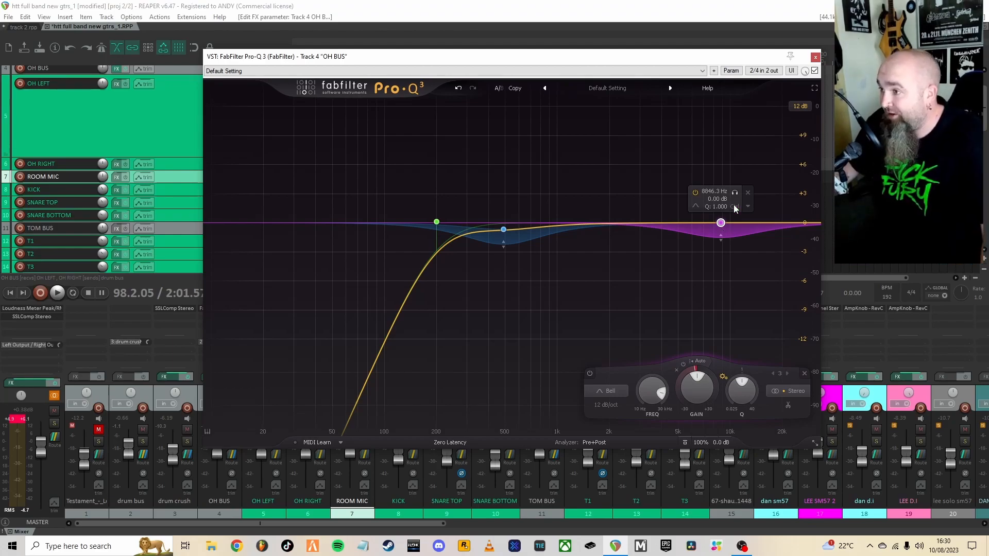
Move the high dynamic band of the OH BUS EQ to about 7452 Hz and listen to the overheads.
key(space)
click(695, 193)
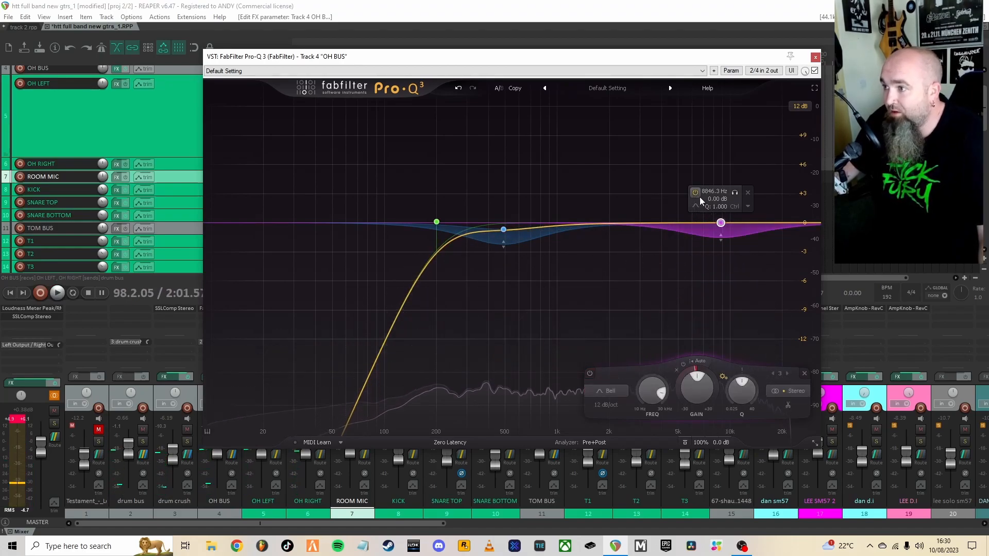
drag(721, 223, 708, 222)
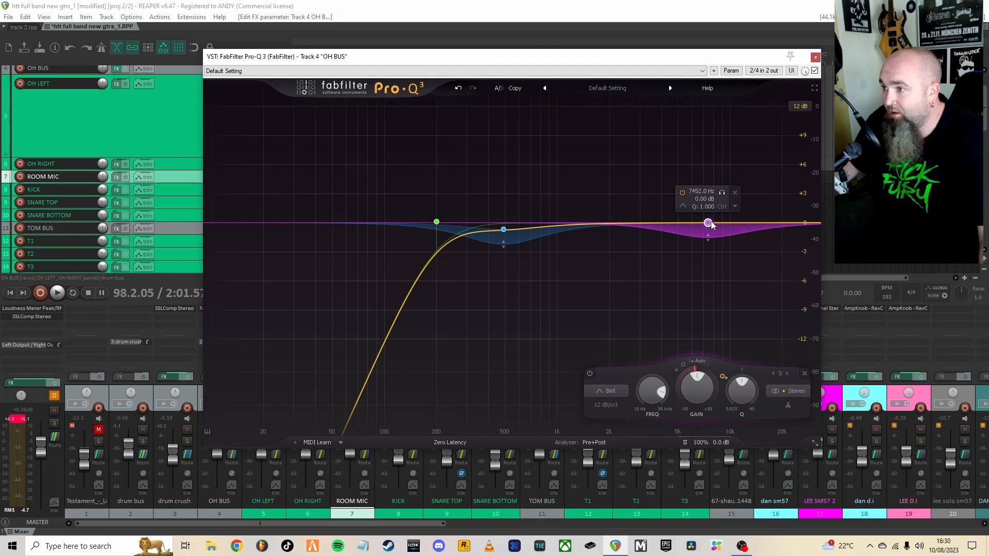
right_click(707, 224)
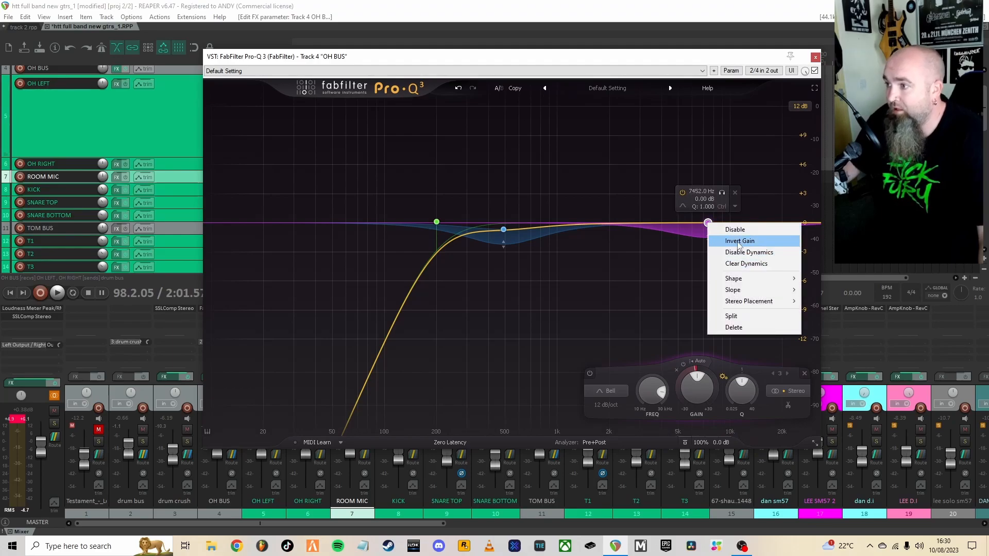
click(705, 193)
key(space)
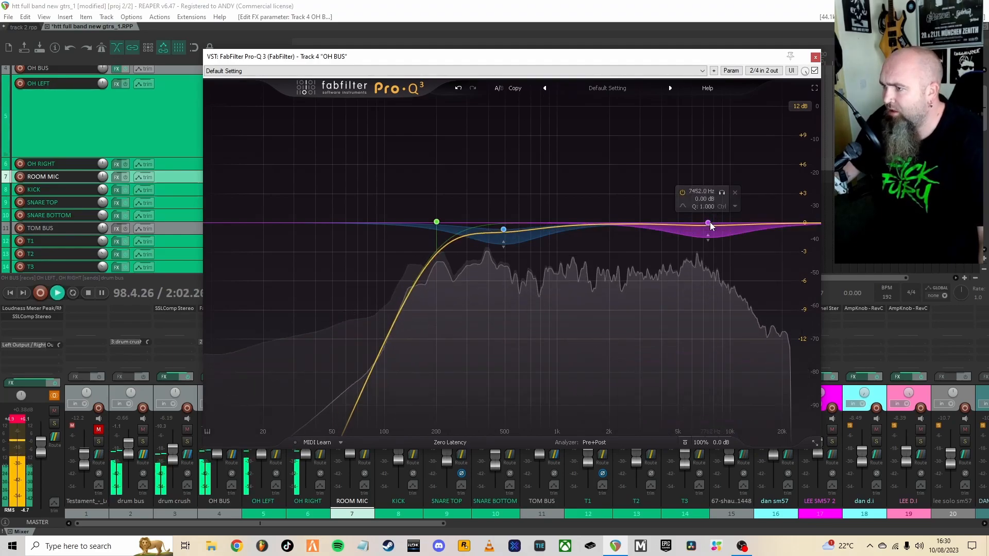
click(709, 224)
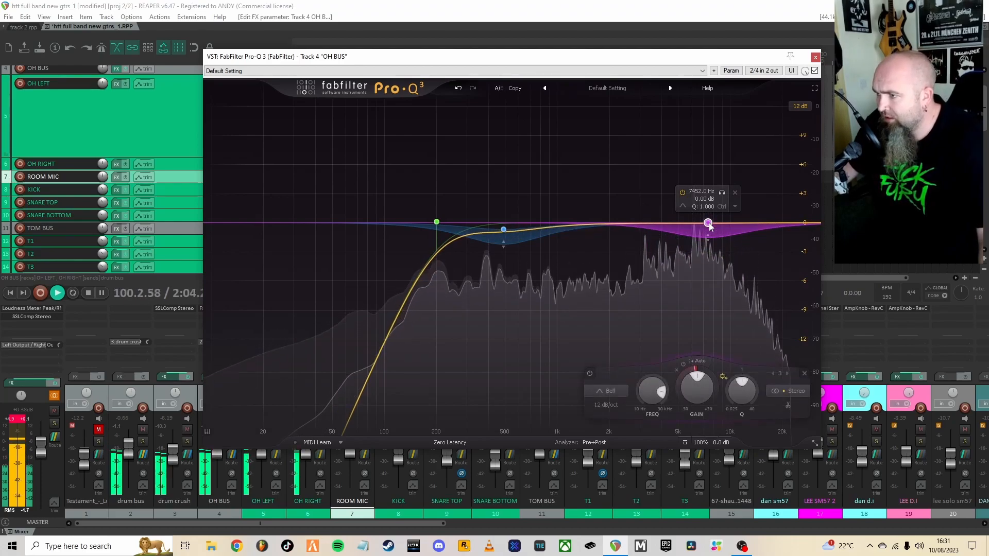
key(space)
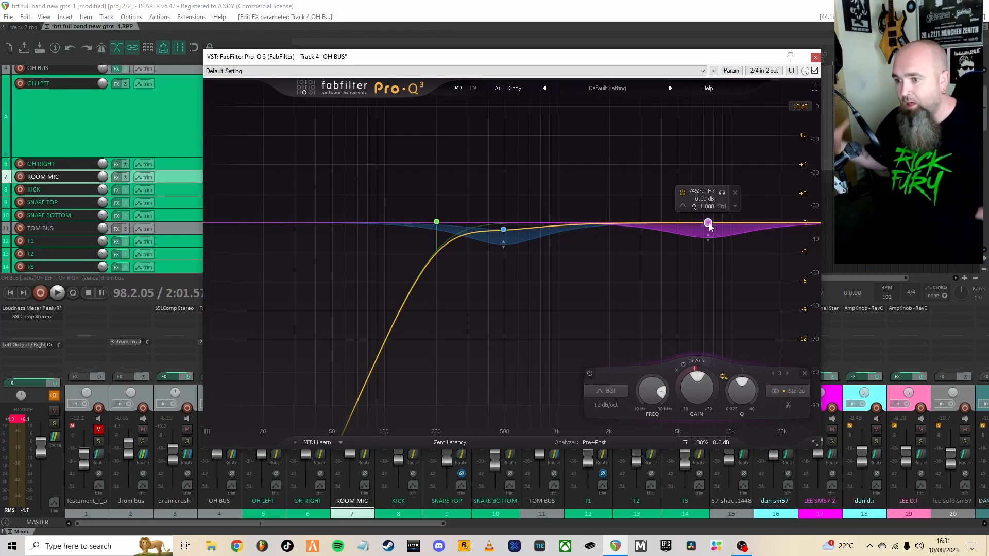
Reduce the dynamic range of the OH BUS EQ bands and compare the overheads with the EQ bypassed and active.
key(space)
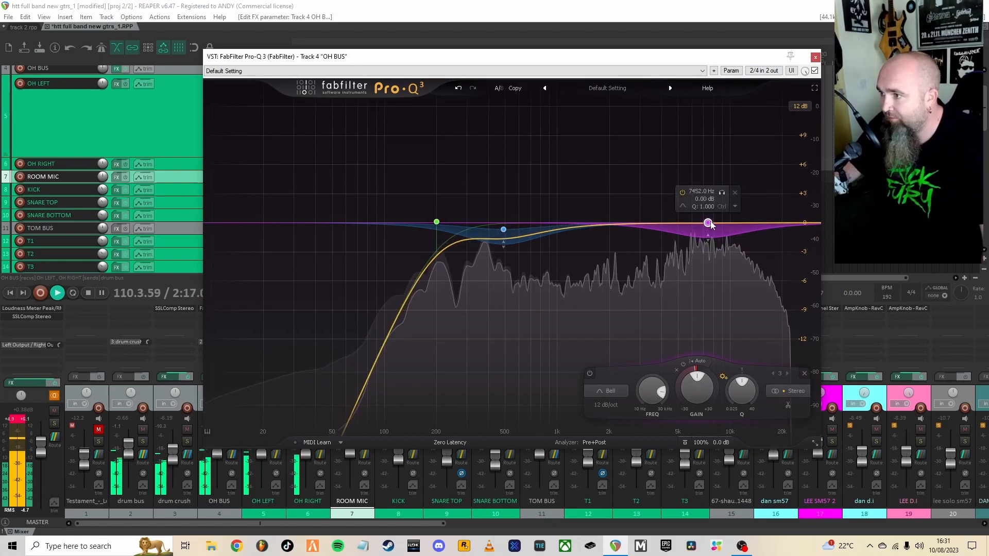
click(503, 229)
click(815, 70)
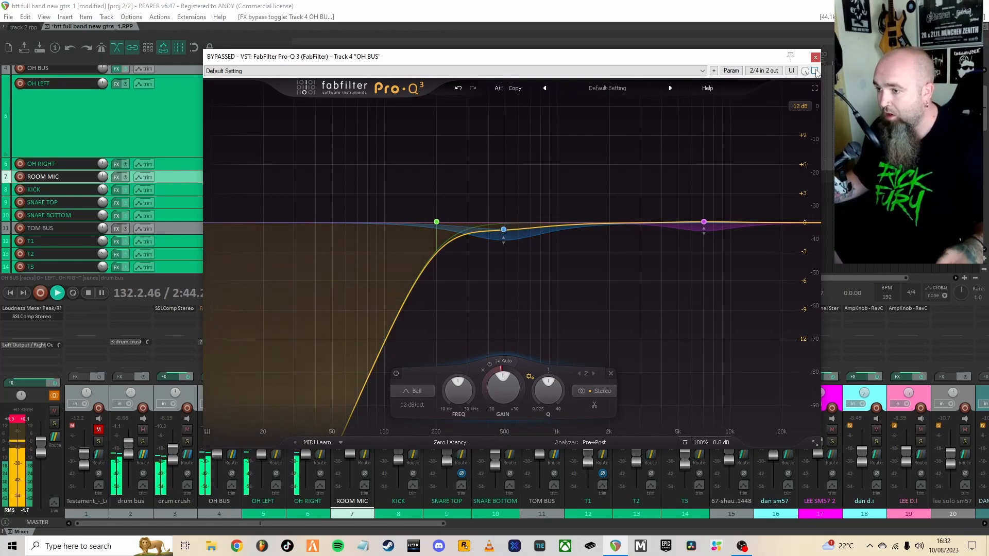
click(815, 71)
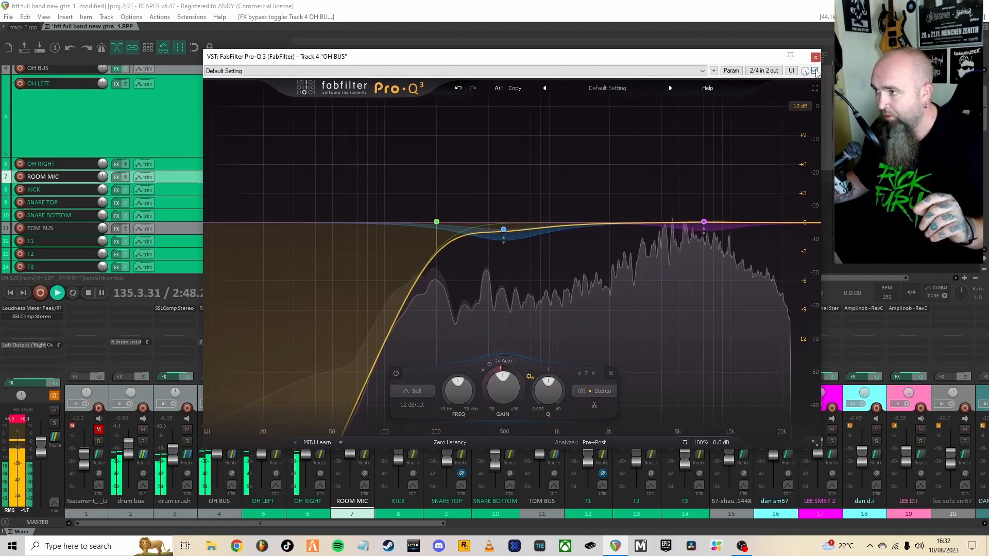
key(space)
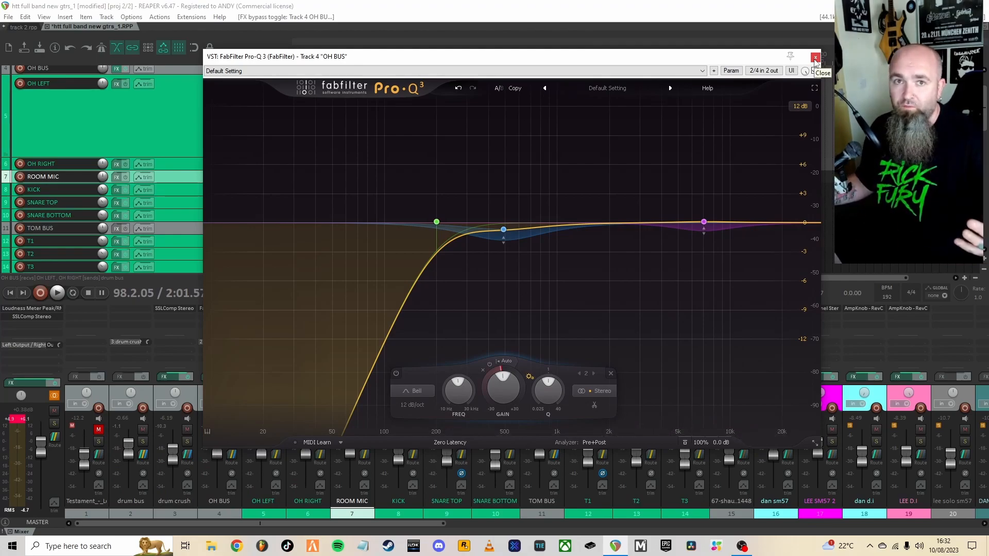
click(816, 58)
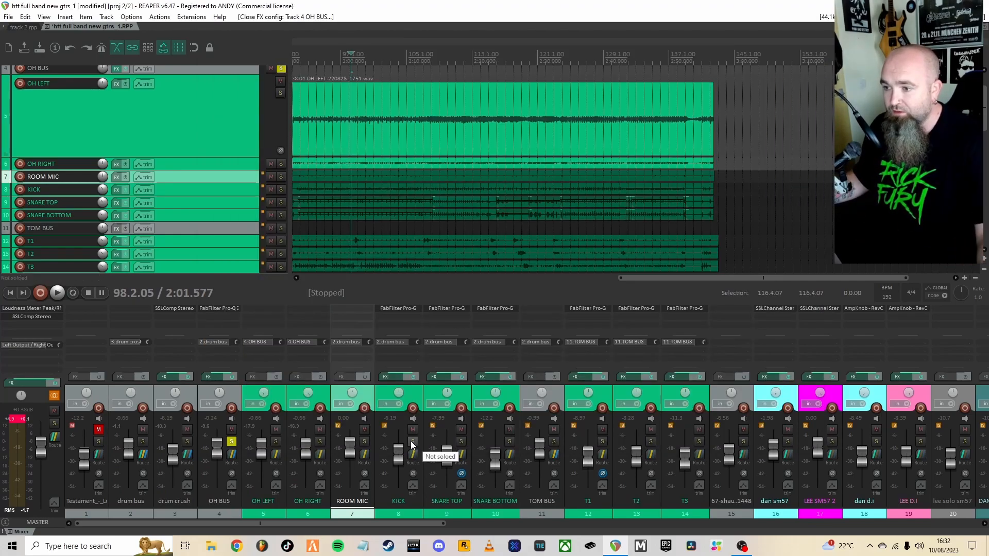
Add FabFilter Pro-Q 3 after the gate on the KICK track and adjust its EQ curve.
double_click(401, 315)
double_click(354, 243)
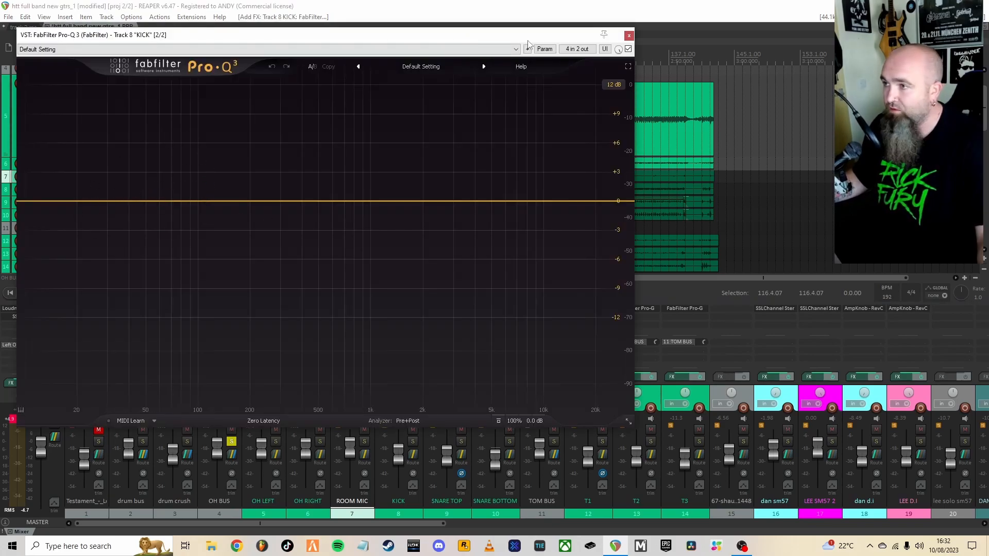
drag(125, 196, 200, 142)
key(Escape)
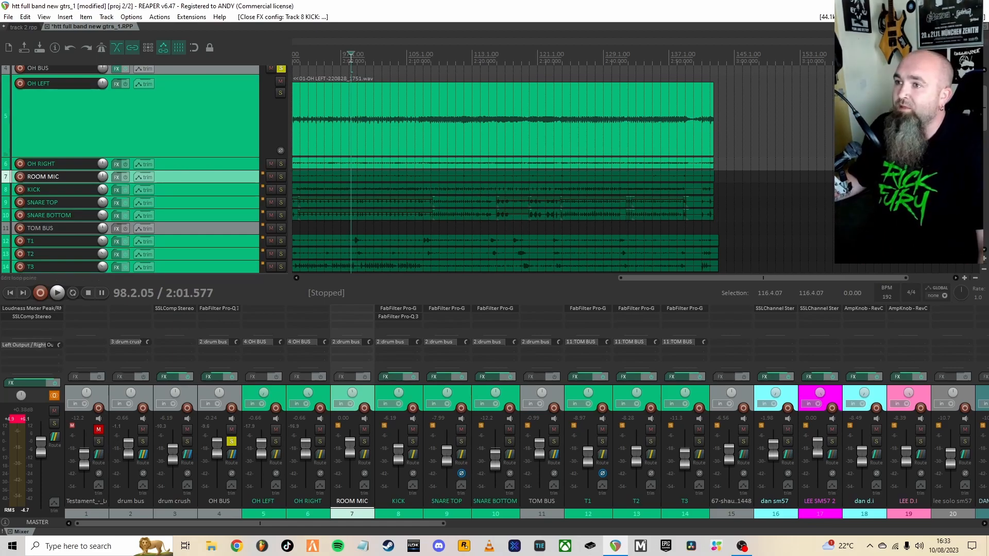
Solo all the drum tracks and buses, switch the master output from mono to stereo, and play the kit.
key(space)
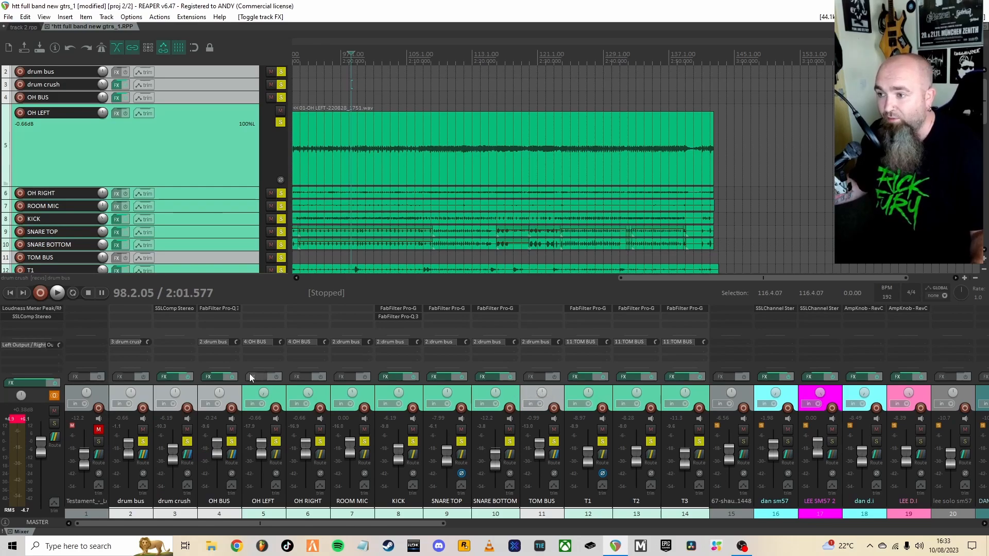
click(51, 395)
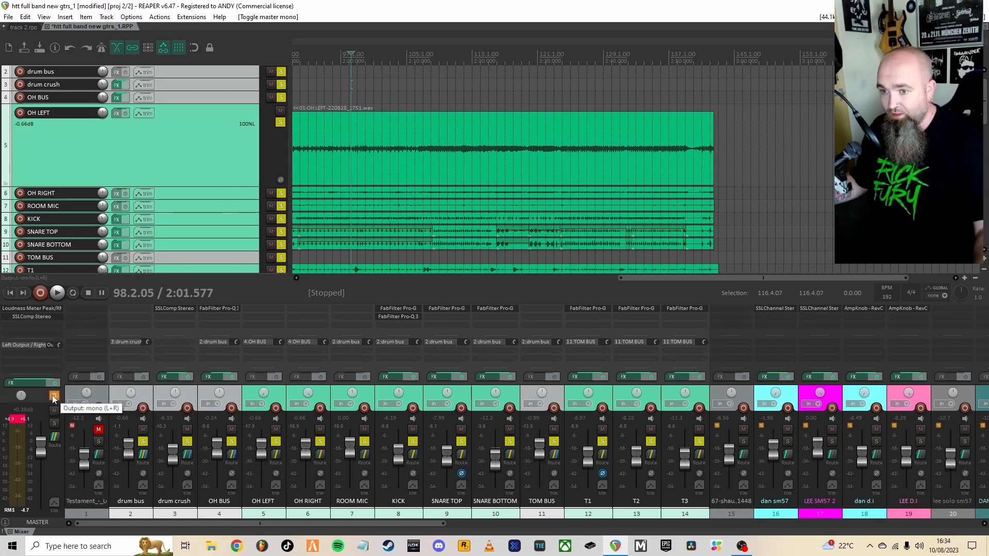
key(space)
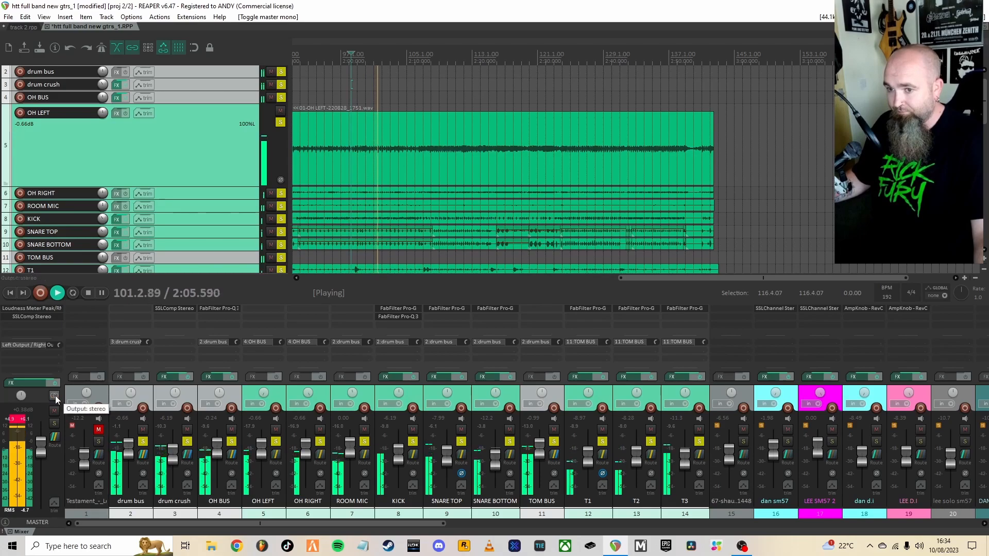
click(54, 395)
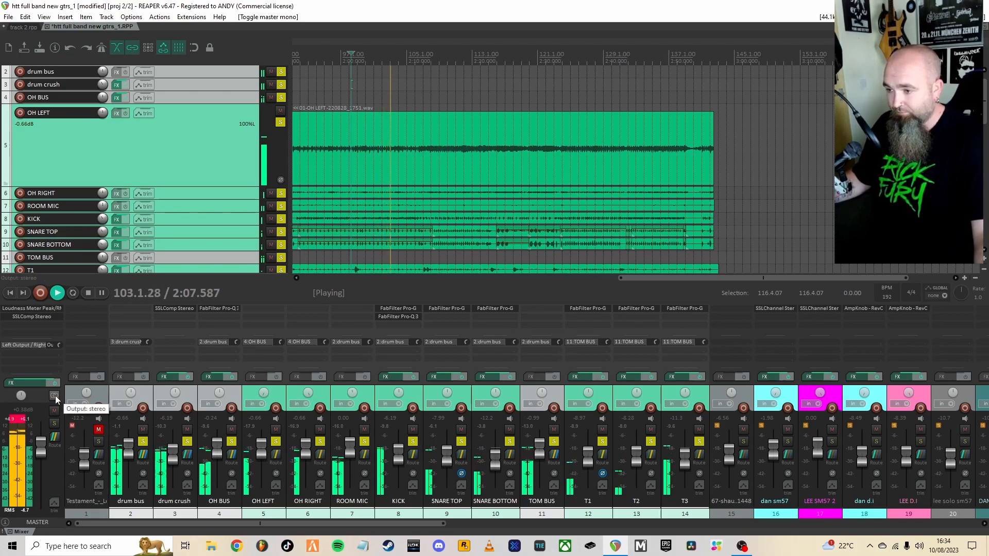
Compare the full kit during playback with the effects of all drum tracks disabled and enabled.
click(189, 376)
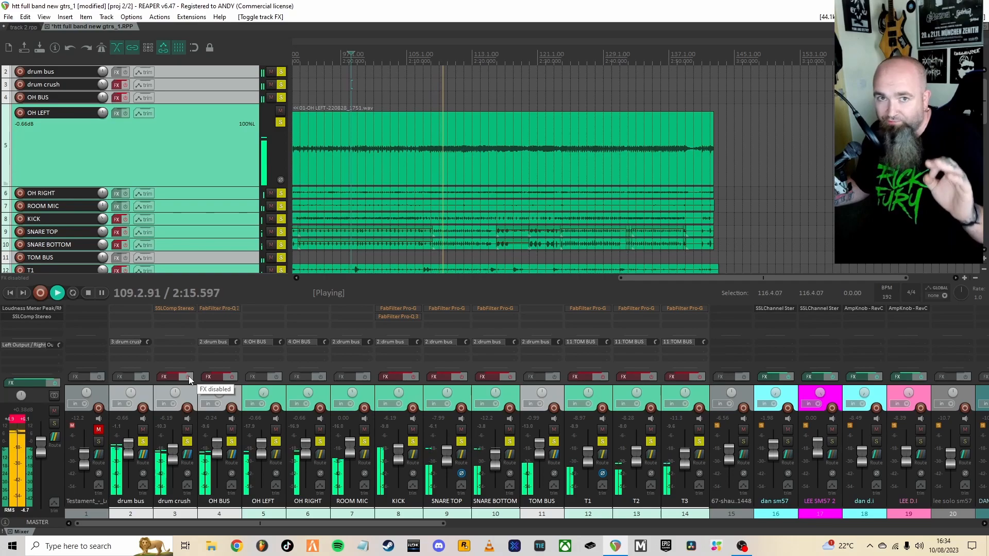
click(189, 376)
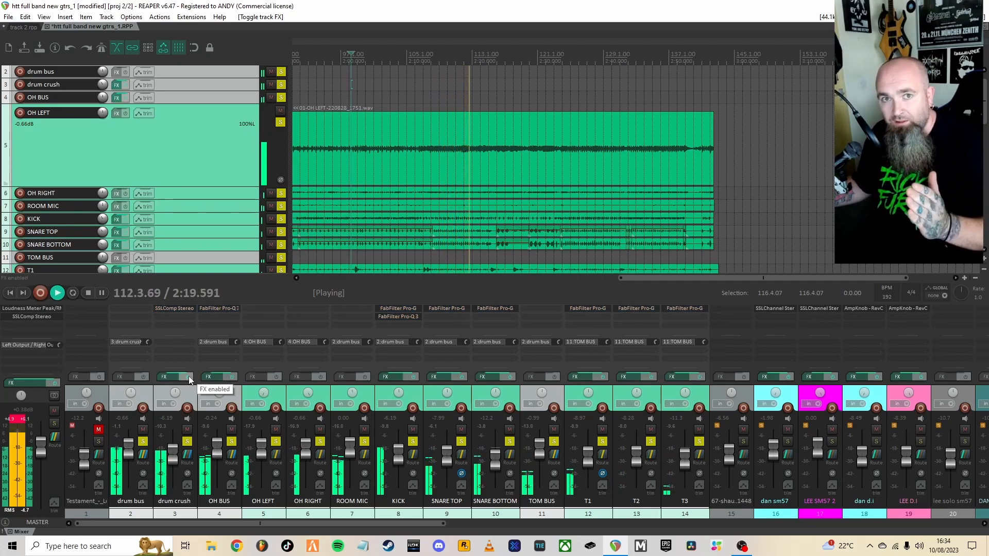
click(189, 376)
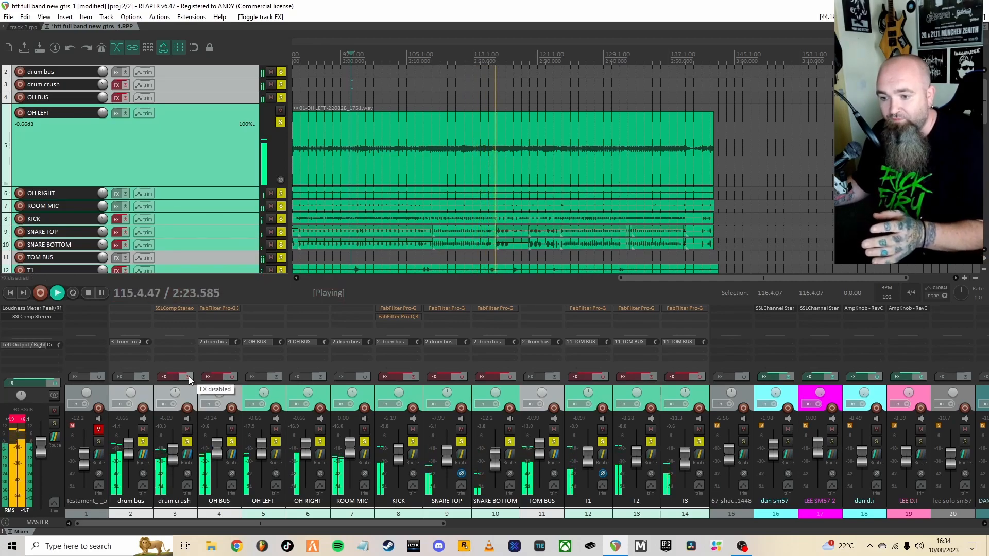
click(189, 376)
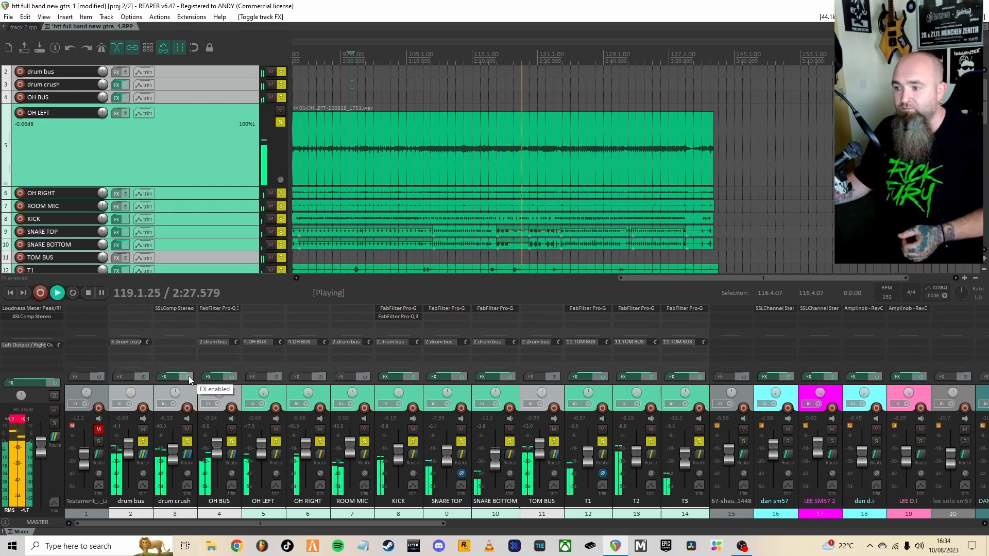
key(space)
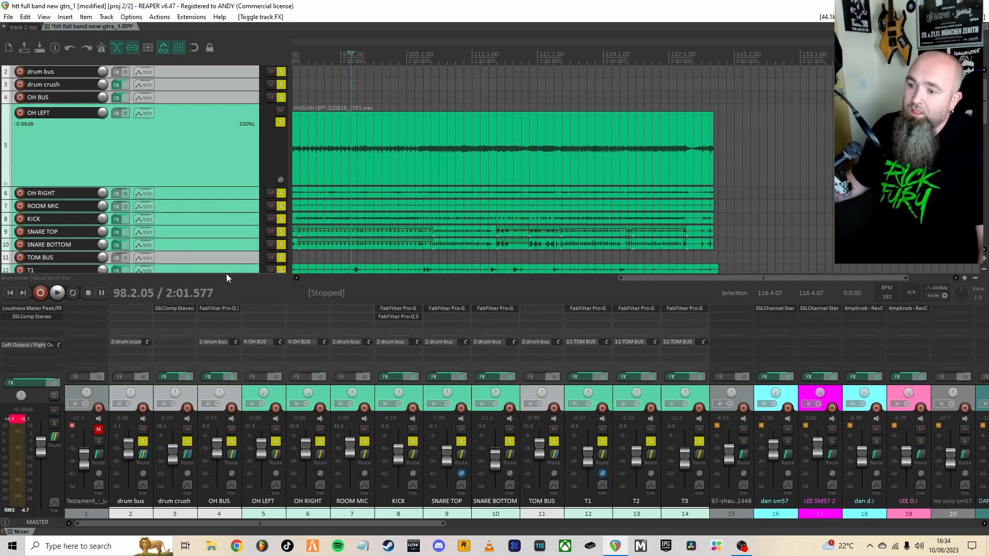
Add FabFilter Pro-Q 3 to the ROOM MIC with a 24 dB/oct high cut at about 10430 Hz, auditioning the soloed track.
click(369, 394)
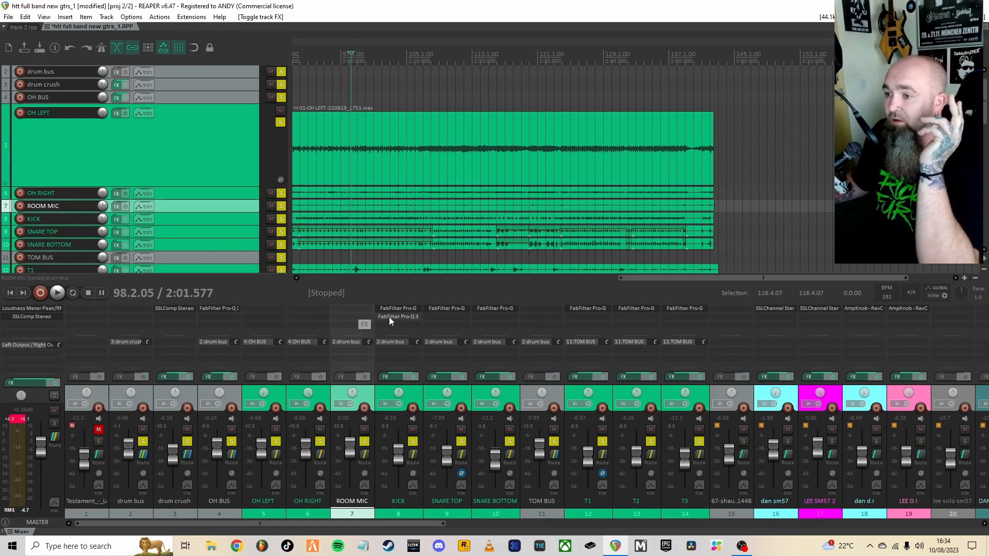
double_click(352, 310)
key(Return)
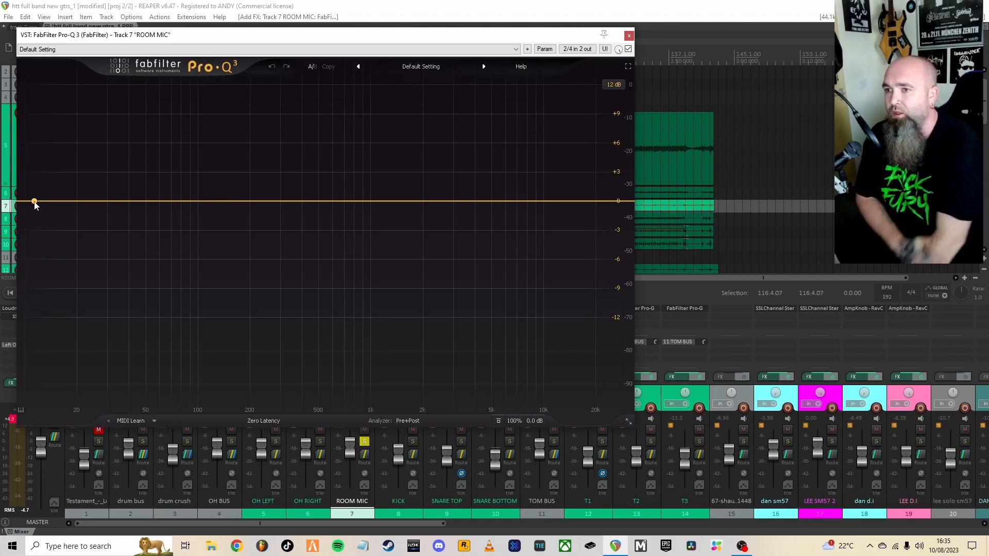
click(596, 202)
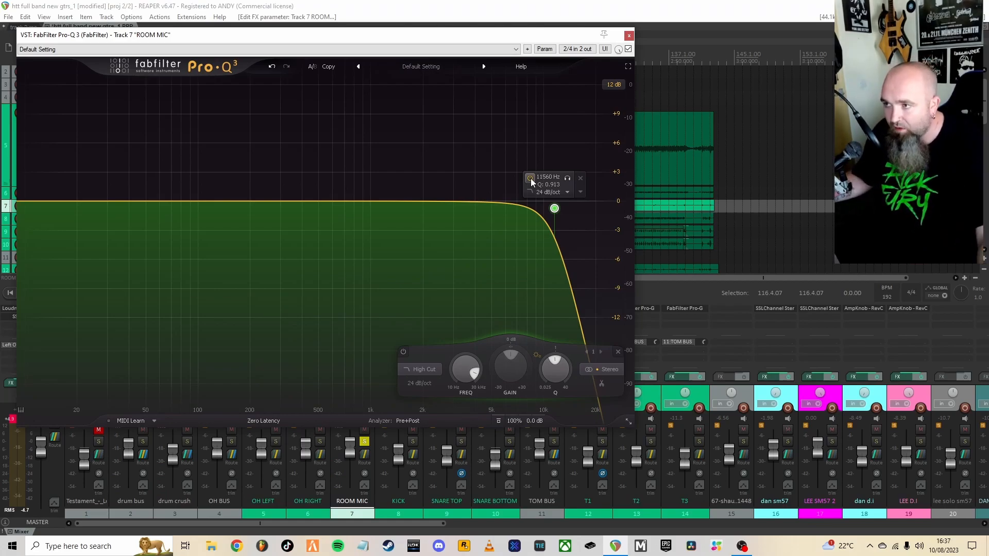
key(space)
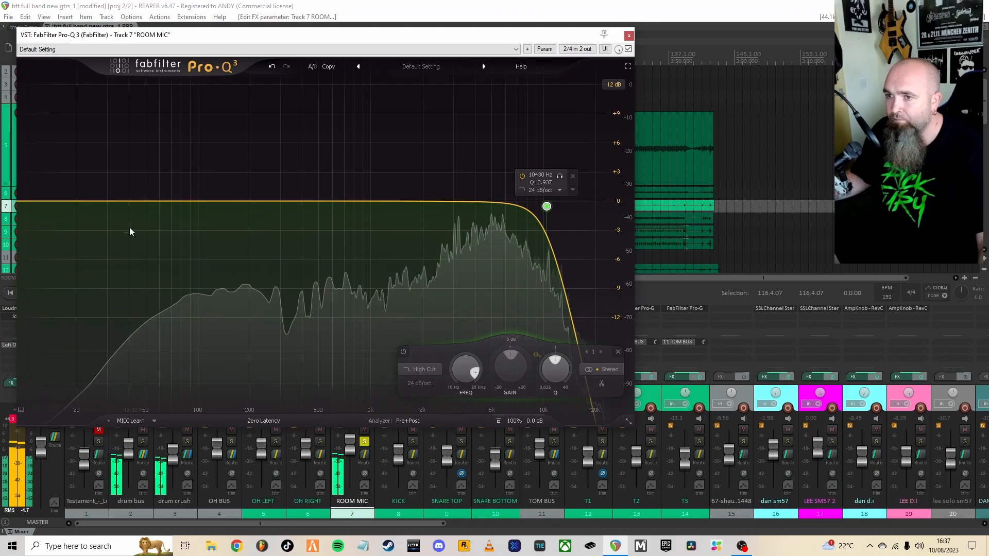
Add a low cut and a bell dip to the ROOM MIC EQ while checking them in playback.
double_click(35, 201)
drag(36, 203, 166, 204)
key(space)
key(space)
drag(341, 204, 280, 223)
drag(290, 237, 330, 257)
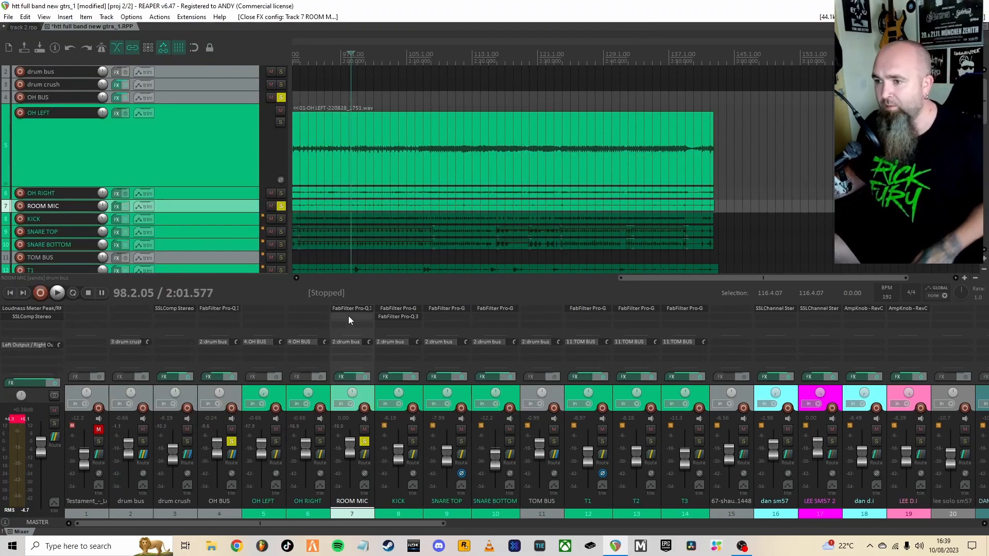
Add the Waves CLA-76 Stereo compressor after the EQ on the ROOM MIC.
click(348, 317)
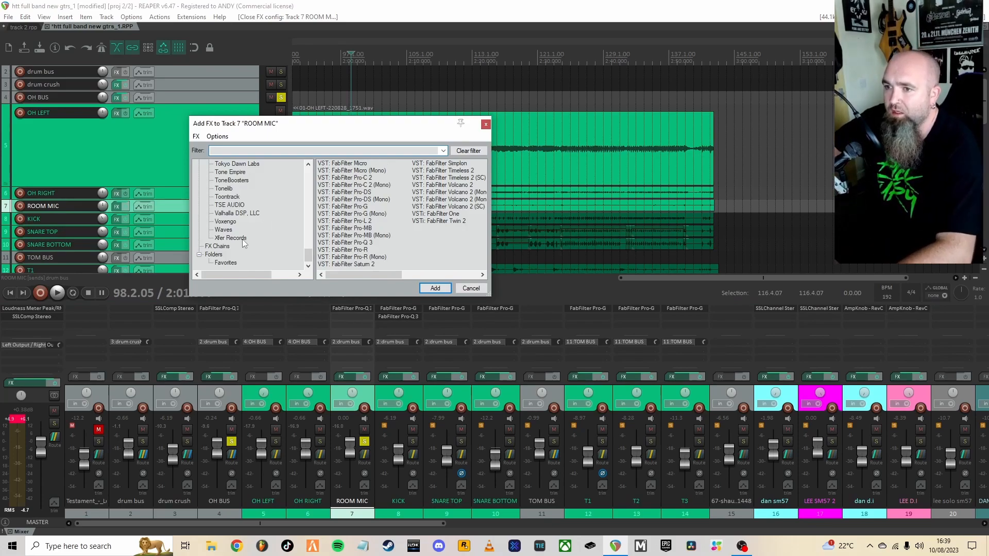
click(227, 230)
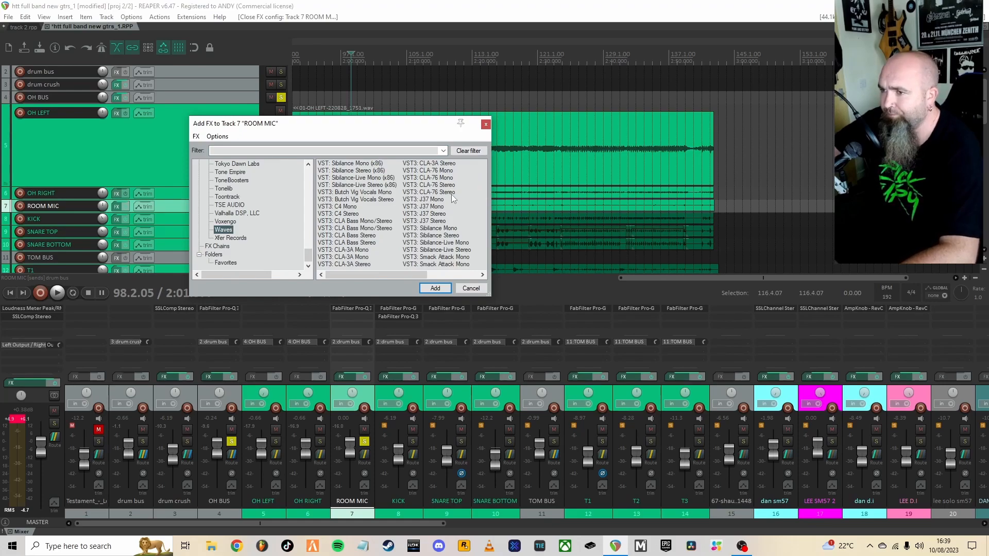
drag(440, 186, 439, 198)
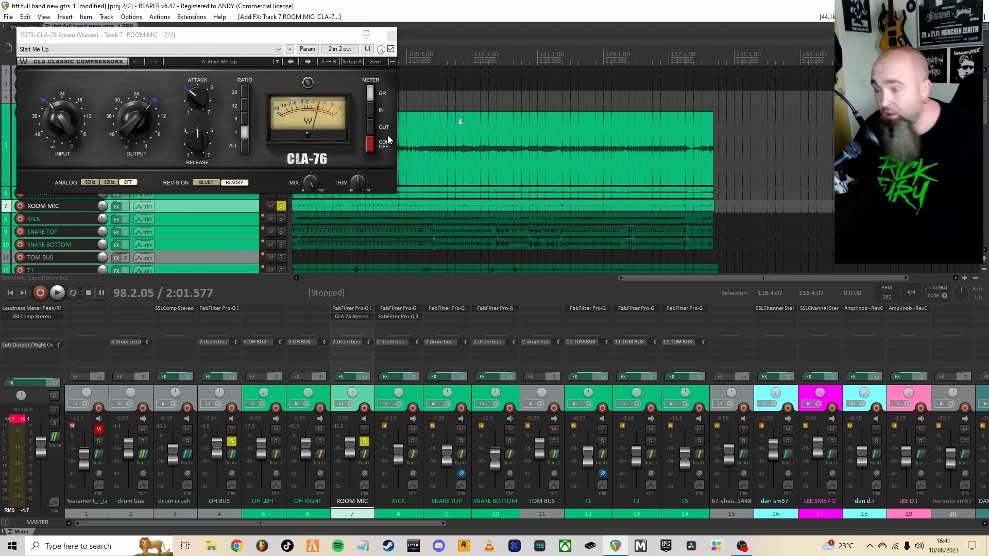
Set the ROOM MIC's CLA-76 to the Bluey revision and audition the track with the OH BUS no longer soloed.
click(216, 183)
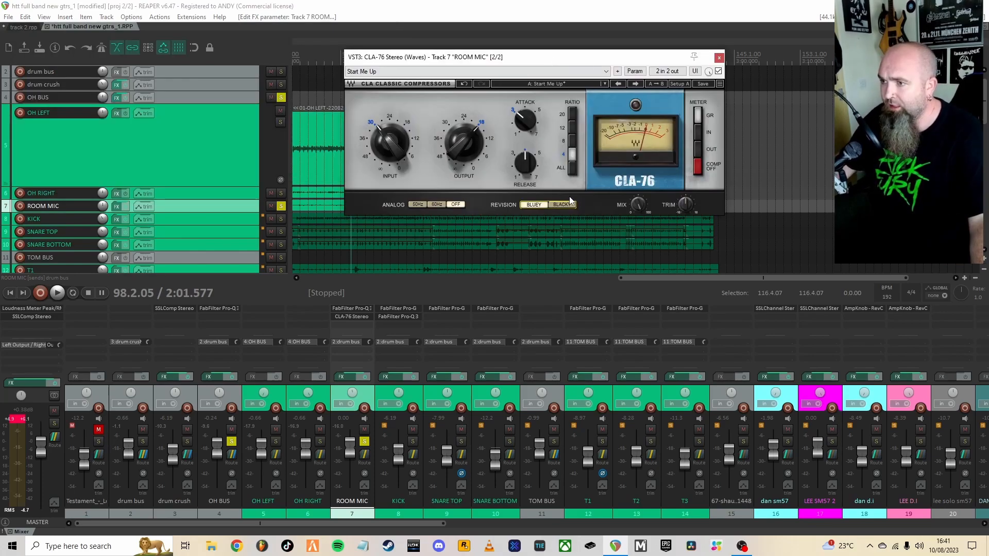
click(561, 206)
click(535, 205)
click(230, 444)
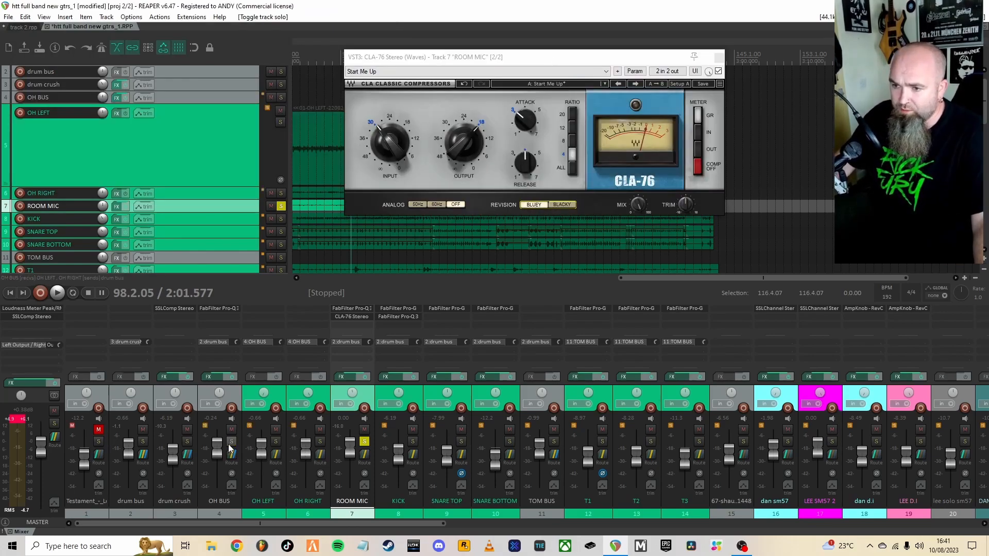
key(space)
click(551, 61)
drag(552, 61, 520, 126)
key(space)
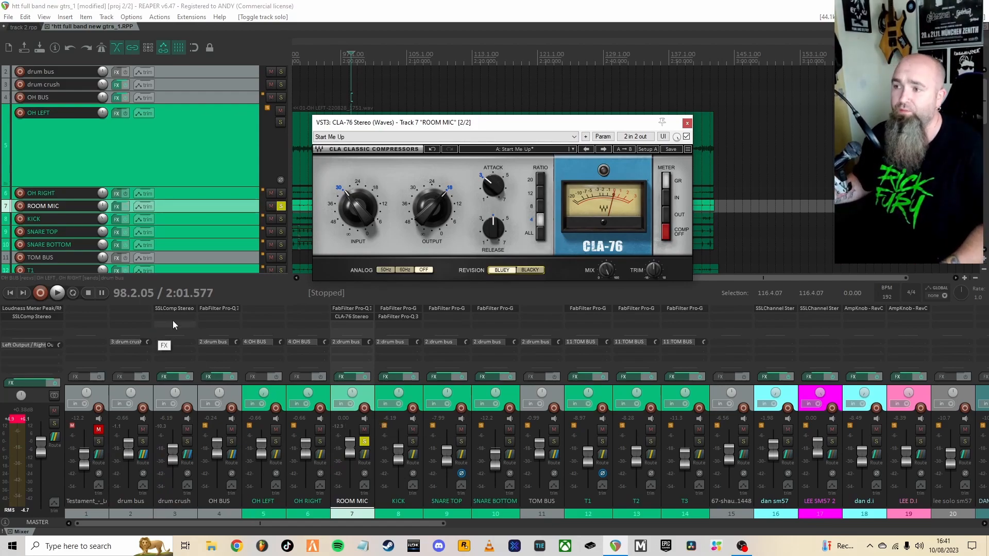
Dial in the ROOM MIC's CLA-76 with attack 1, release 7, 60Hz analog and input at 6, rebalancing the track fader during playback.
drag(350, 448, 350, 471)
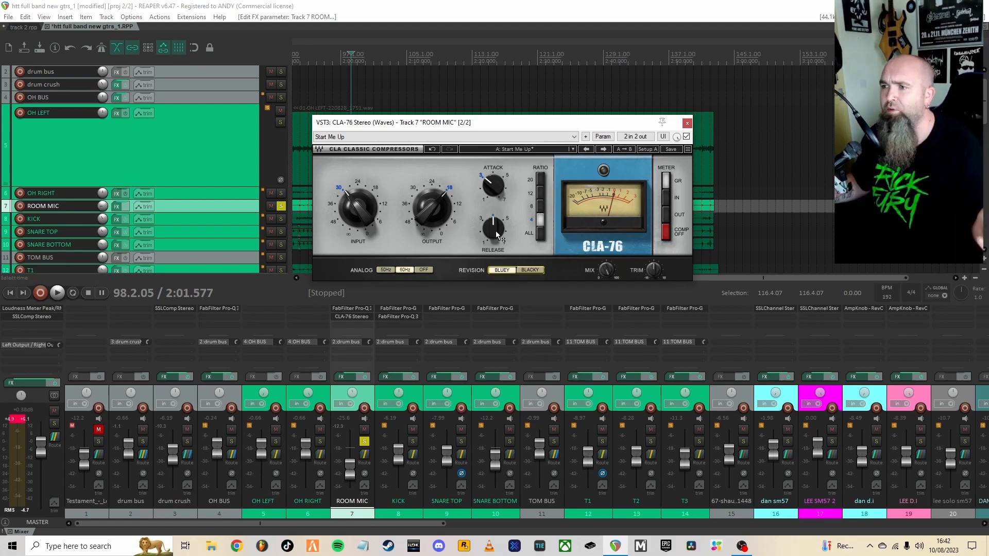
scroll(501, 191, down, 3)
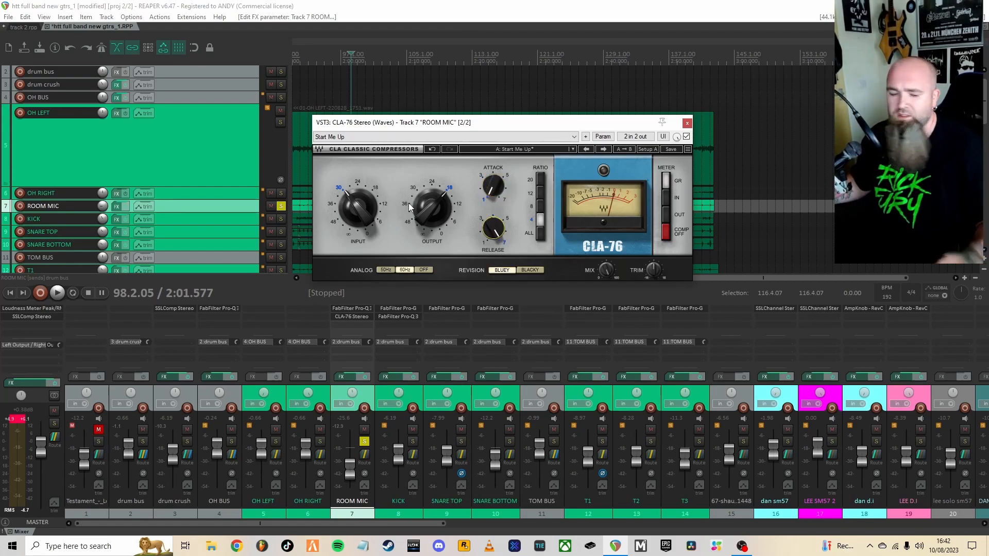
key(space)
scroll(357, 206, up, 5)
scroll(357, 206, up, 4)
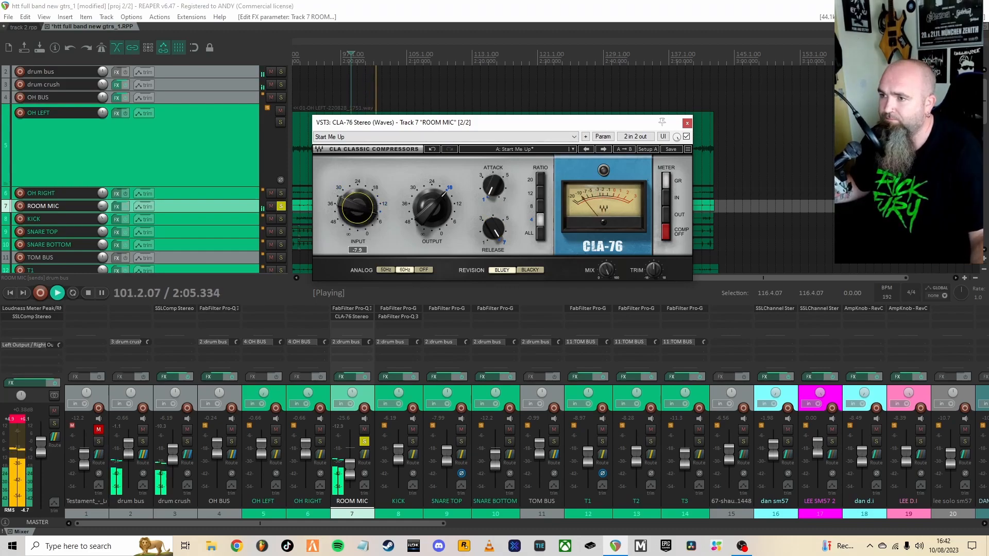
drag(351, 472, 350, 474)
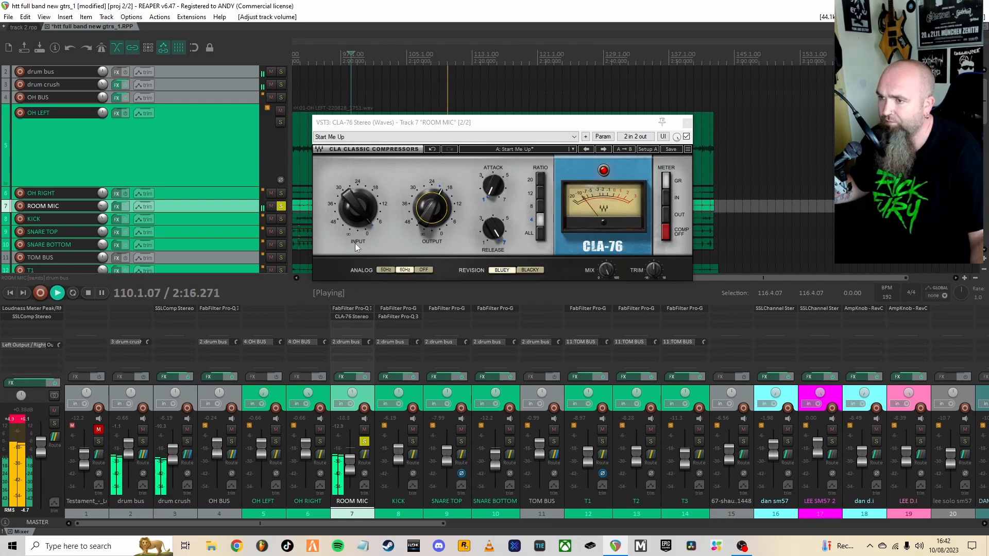
drag(362, 205, 363, 199)
Compare the soloed ROOM MIC with the CLA-76 bypassed and enabled during playback.
click(687, 137)
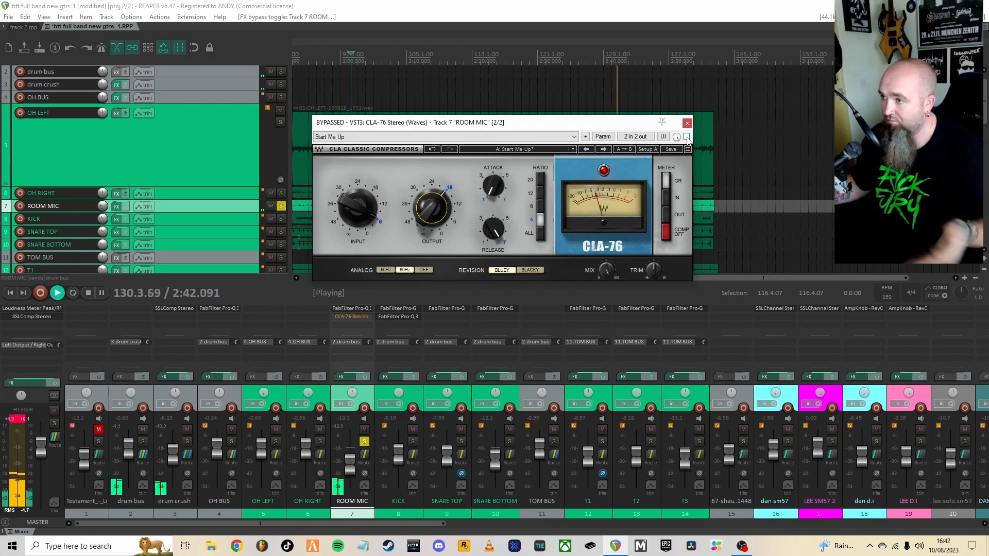
click(687, 137)
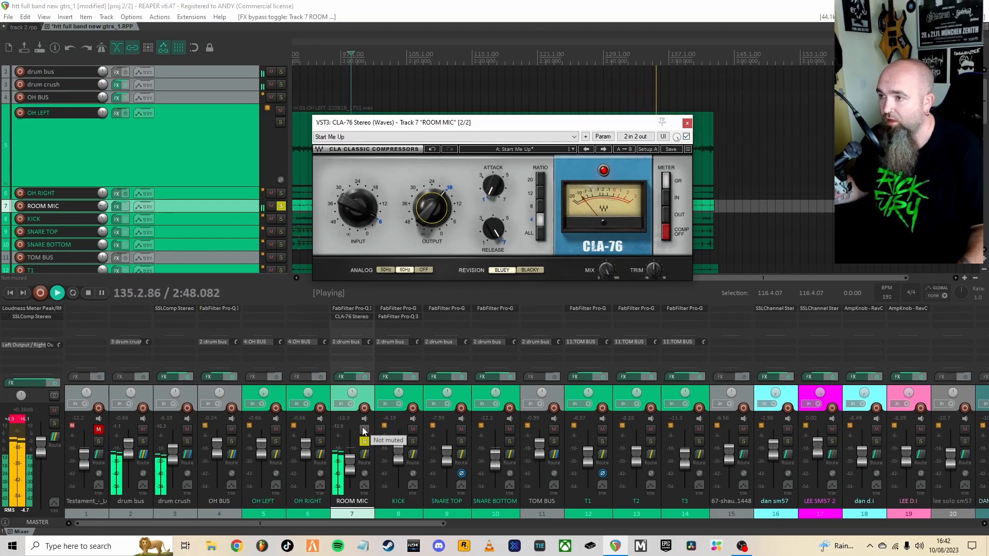
key(space)
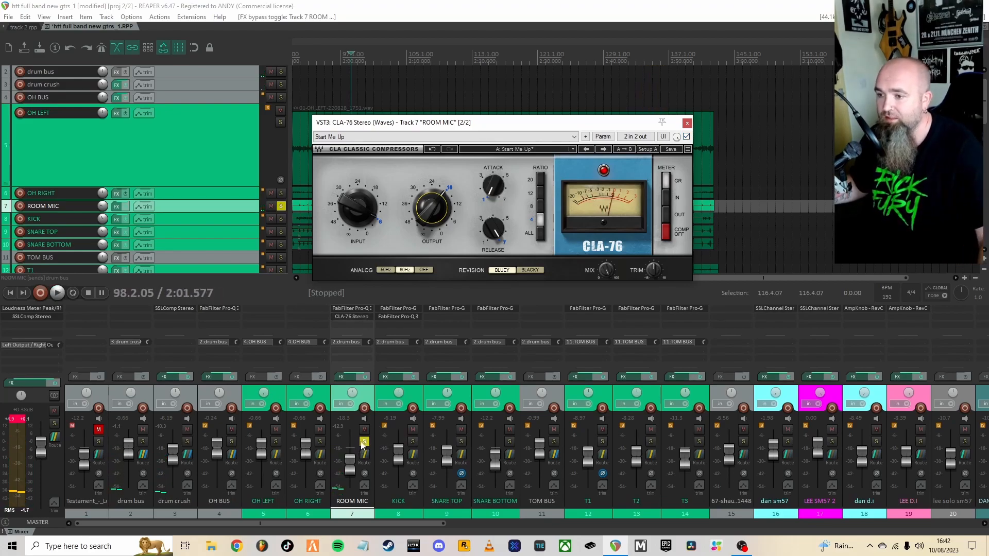
Blend the ROOM MIC up from silence to about -19.7 dB against the soloed OH BUS, and lower the OH BUS to about -1.7 dB.
click(365, 441)
drag(350, 458, 350, 494)
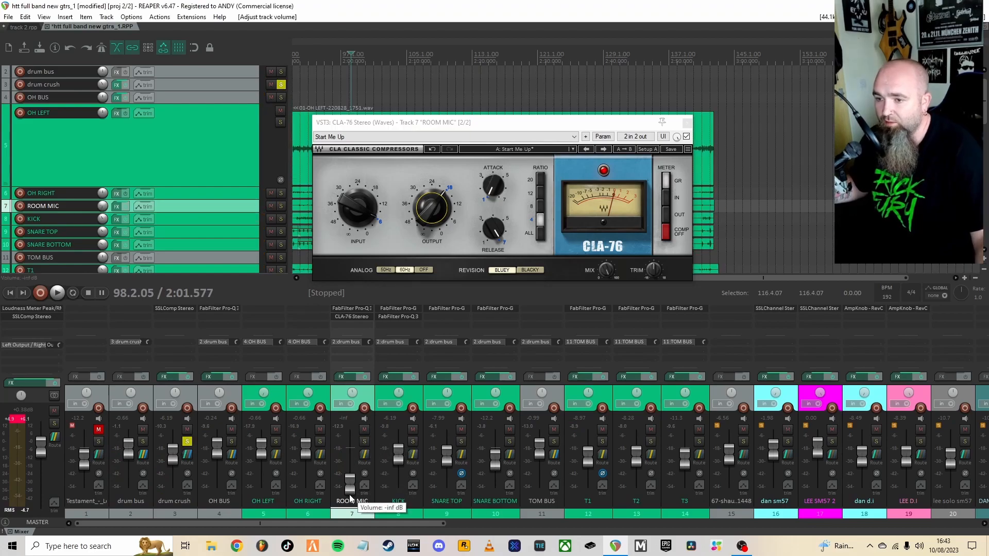
click(187, 442)
click(231, 443)
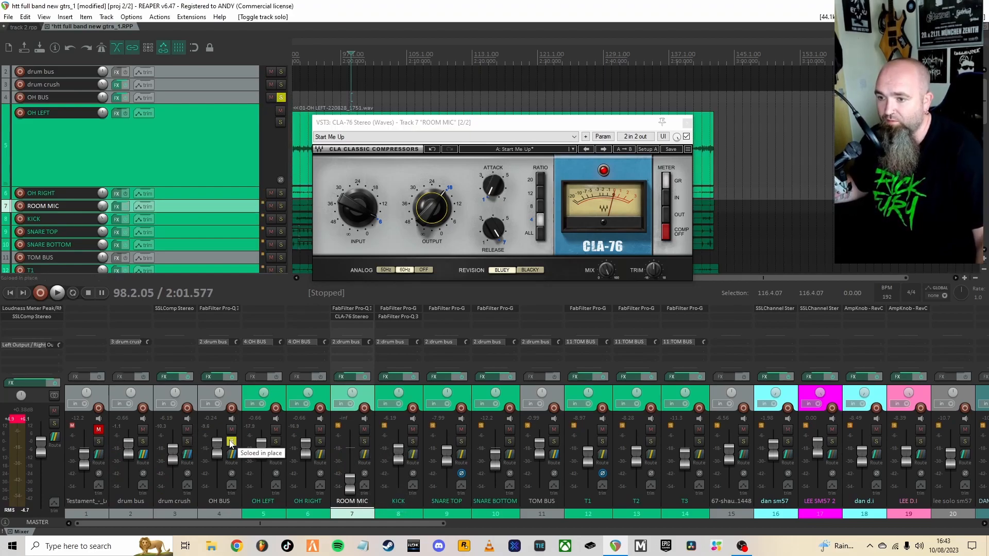
key(space)
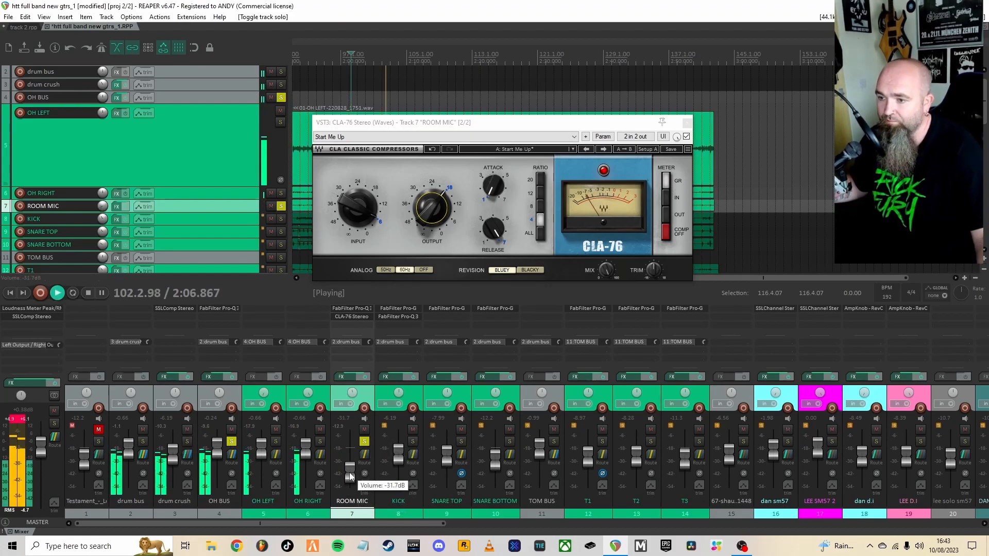
drag(350, 480, 350, 466)
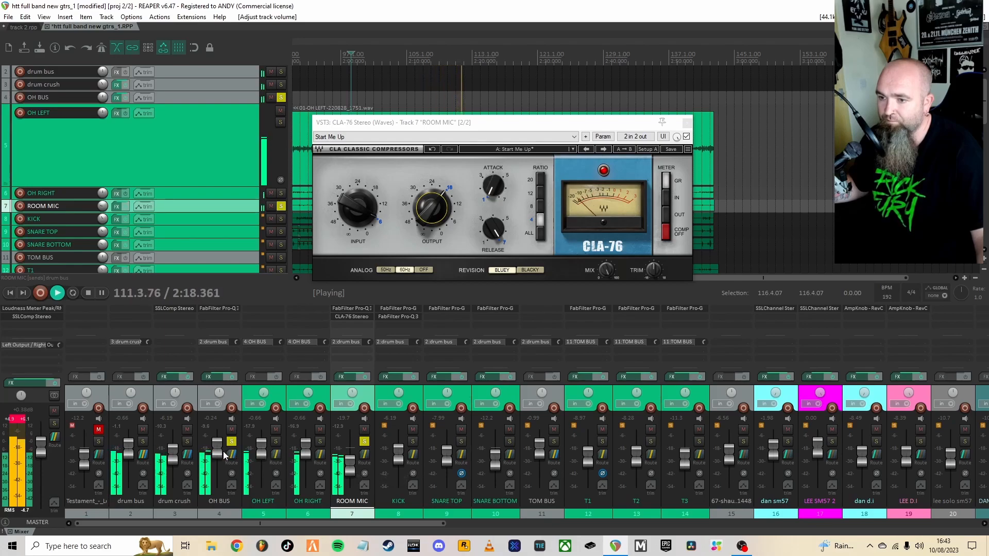
drag(215, 453, 216, 455)
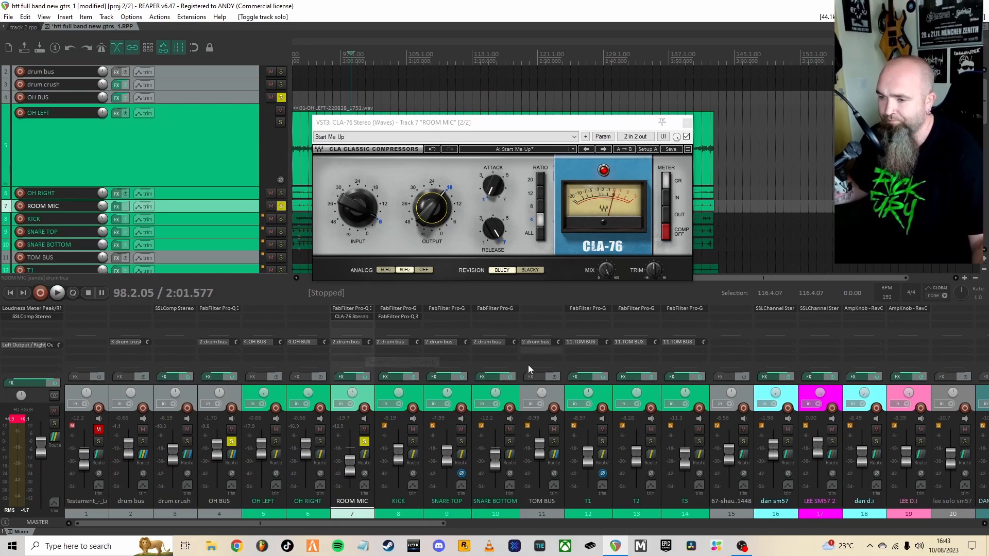
Play the full drum kit soloed and set the TOM BUS level to about -2.46 dB.
click(146, 392)
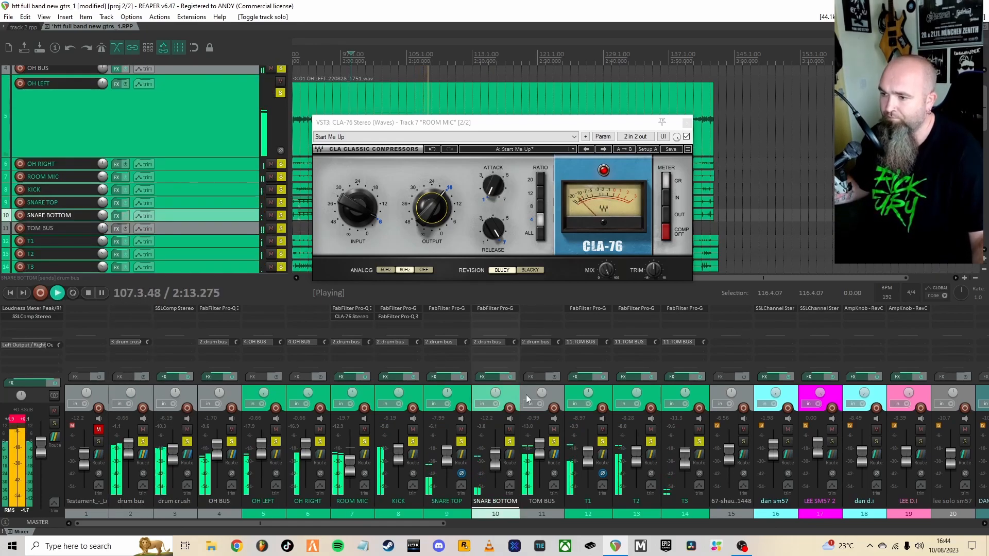
drag(541, 456, 541, 457)
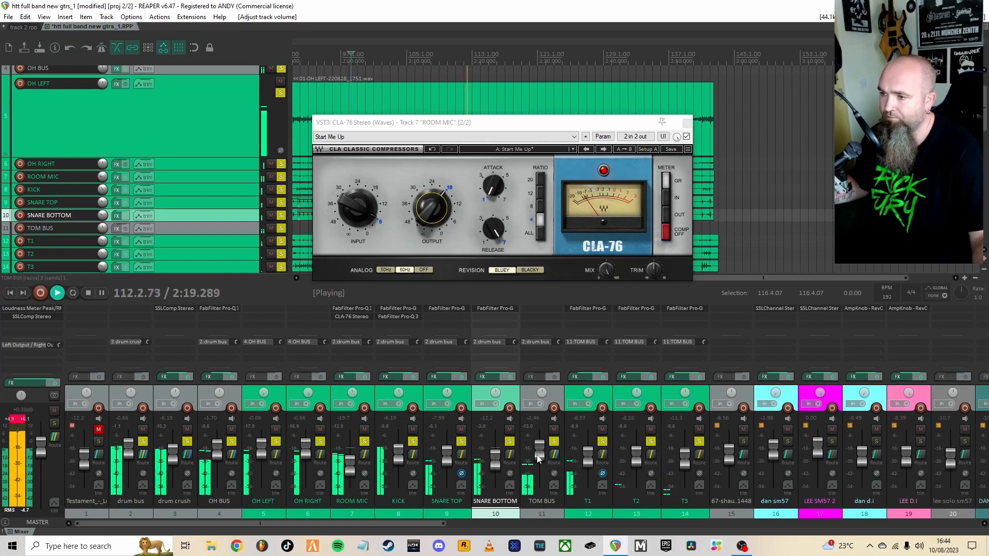
mouse_move(542, 460)
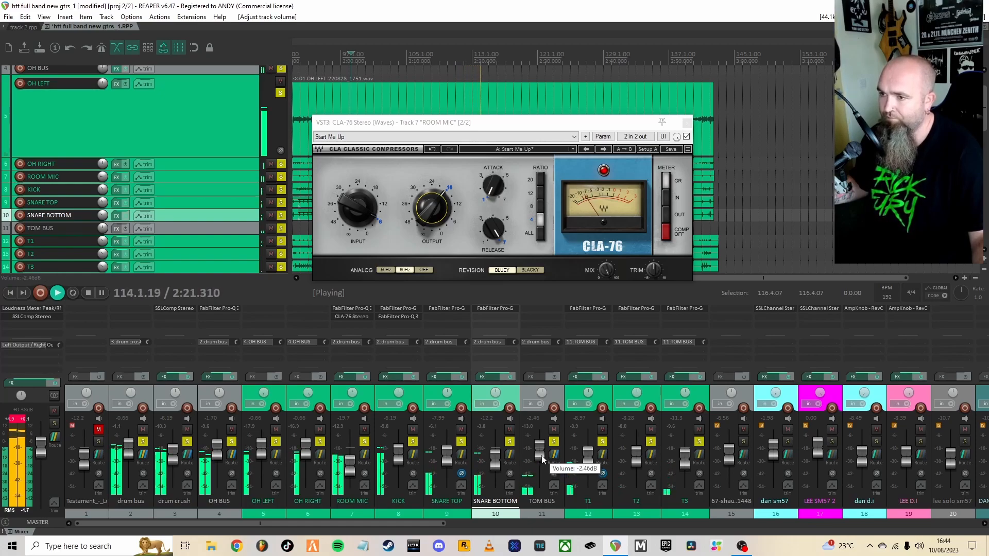
key(space)
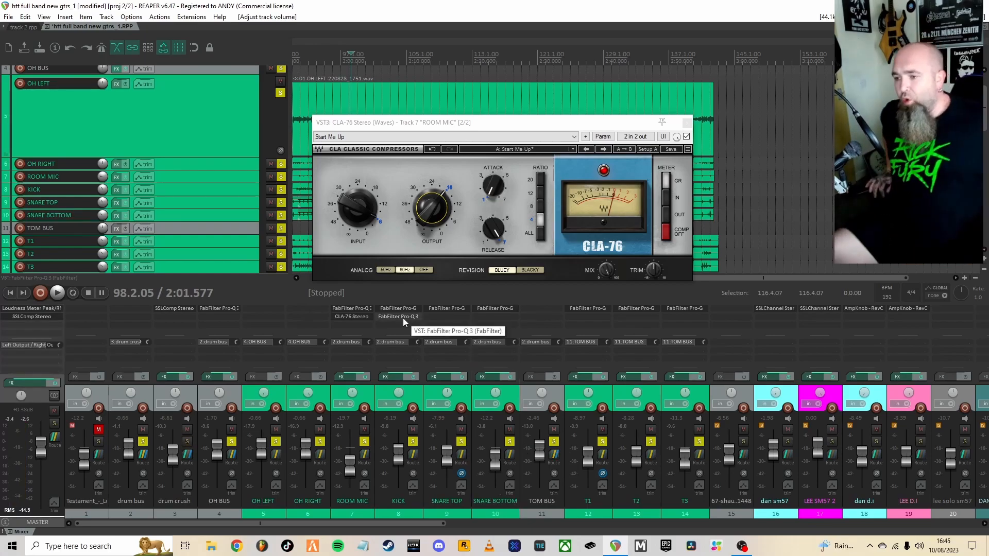
Create a SNARE BUS track below KICK for the two snare mics, with FabFilter Pro-Q 3 and Pro-C 2 on it.
click(416, 395)
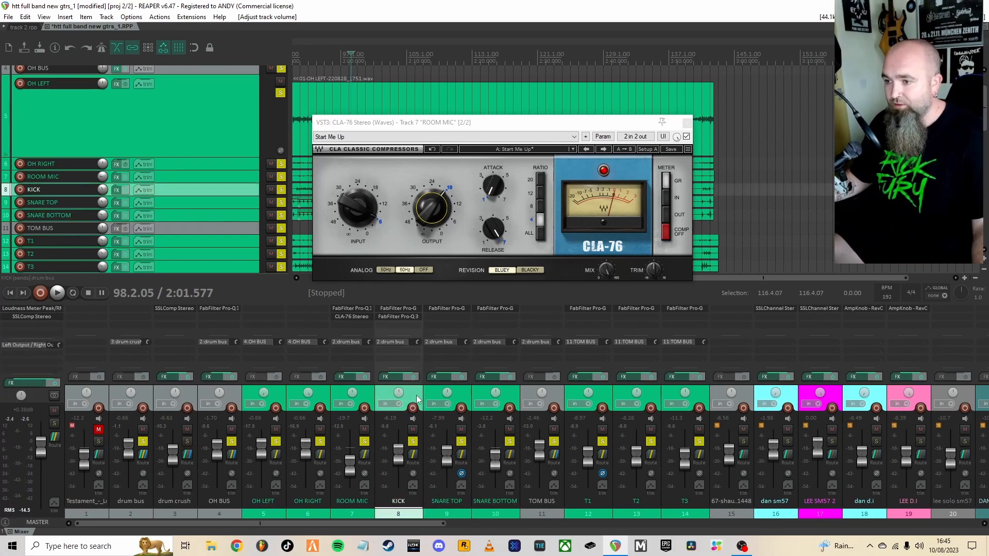
key(ctrl+t)
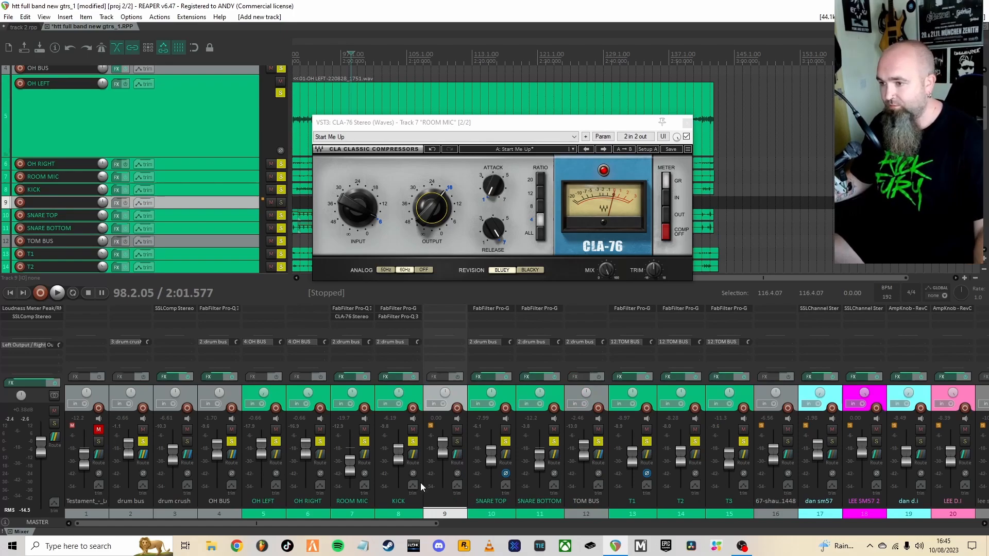
double_click(440, 502)
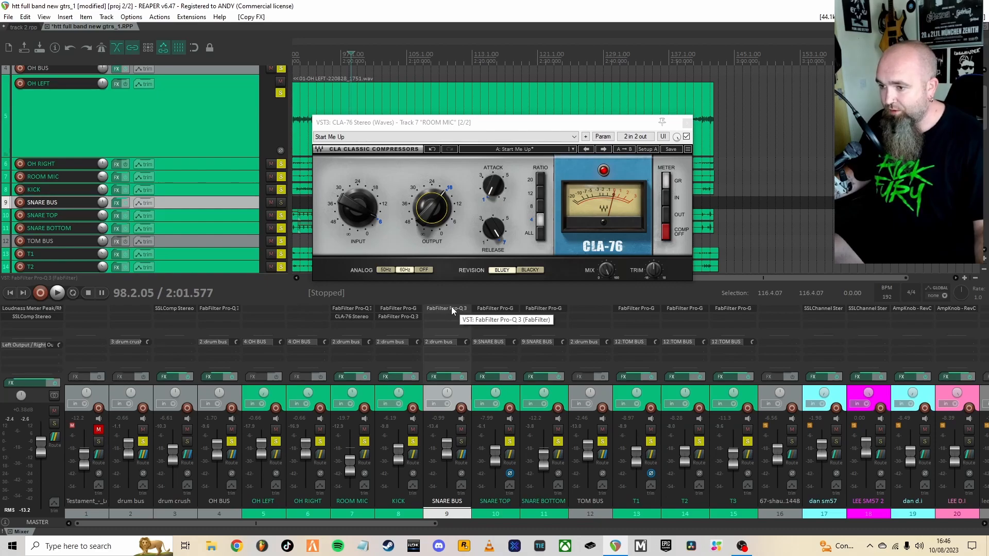
double_click(447, 316)
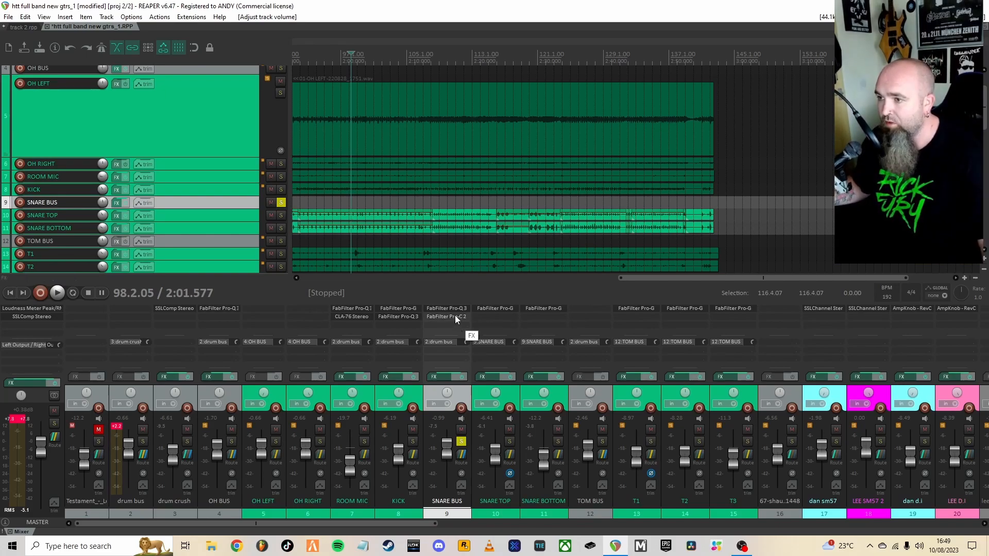
Copy FabFilter Pro-C 2 from the SNARE BUS to the end of the KICK chain and look over its side-chain section.
click(455, 317)
click(455, 316)
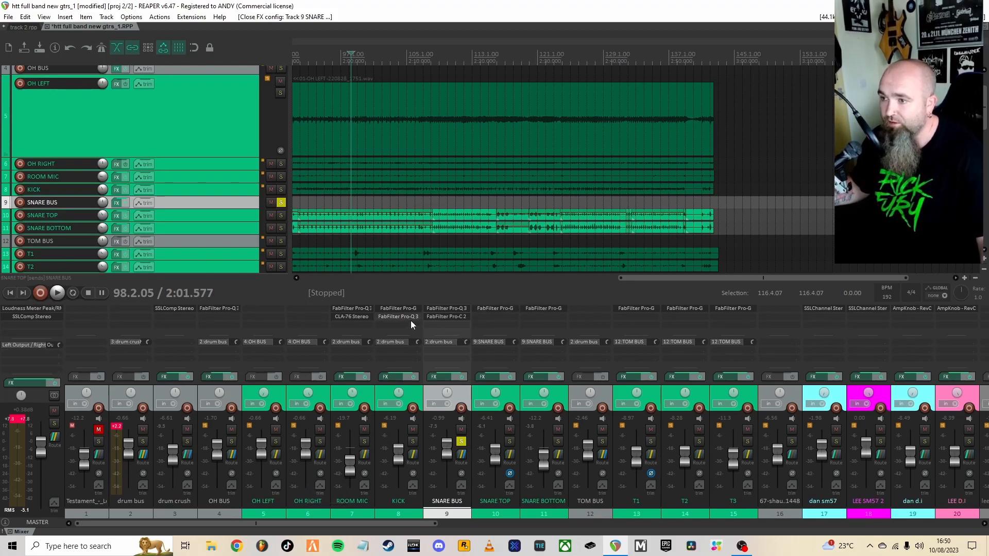
drag(440, 317, 395, 325)
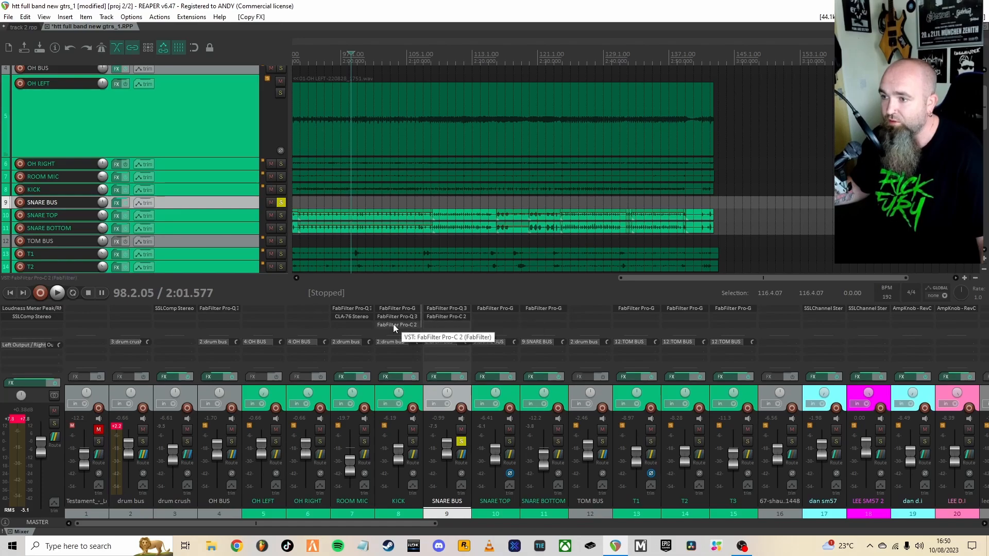
click(393, 324)
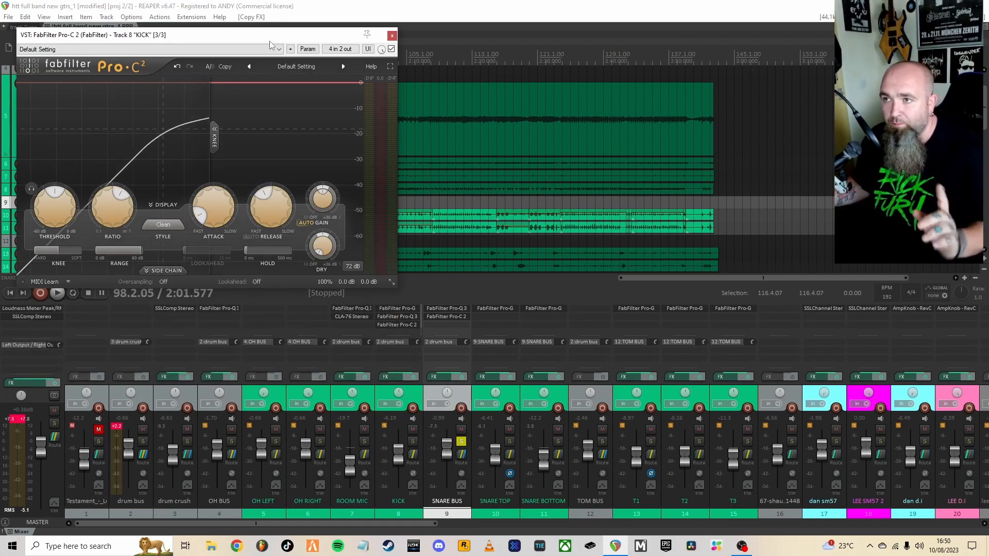
click(161, 271)
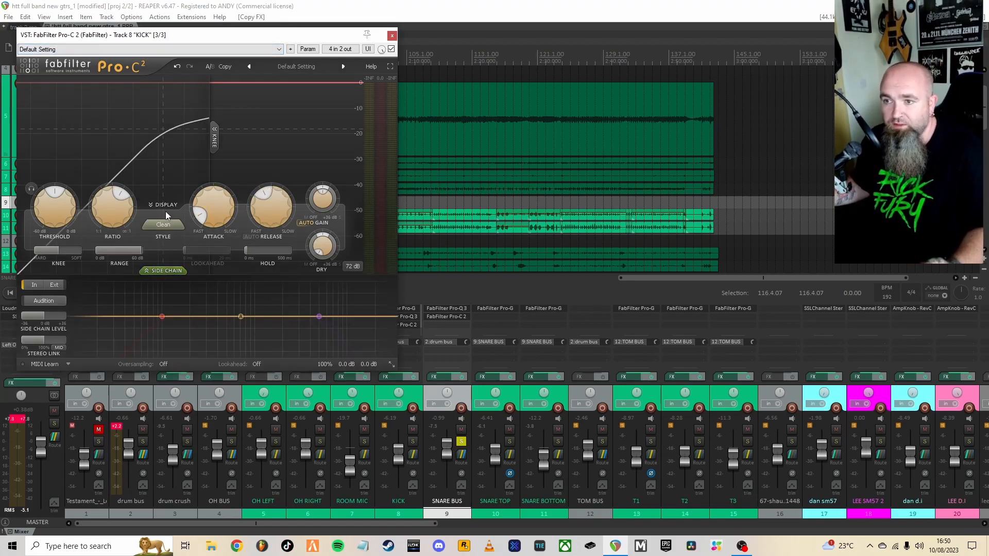
click(165, 272)
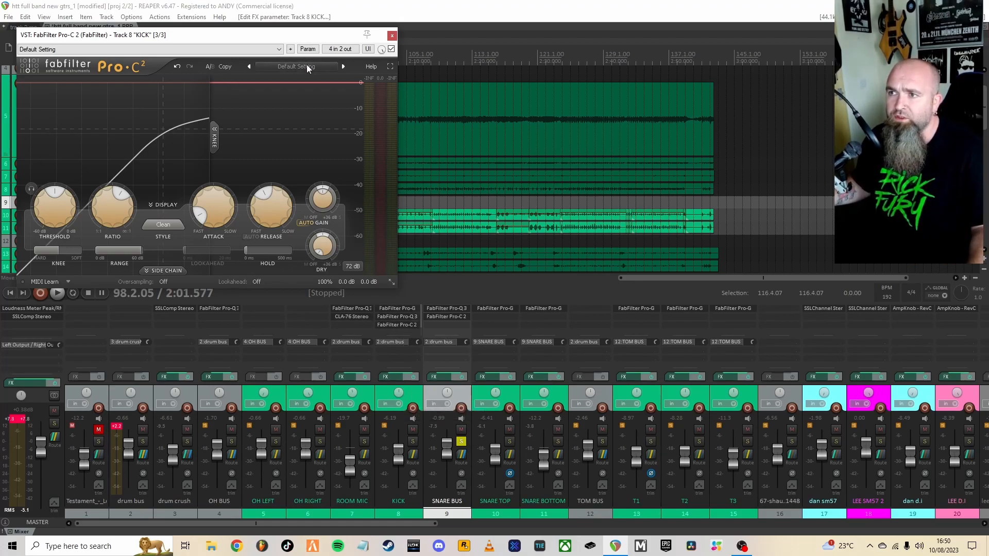
Make the 482 Hz bell dip in the SNARE BUS Pro-Q 3 dynamic while the soloed bus plays.
key(space)
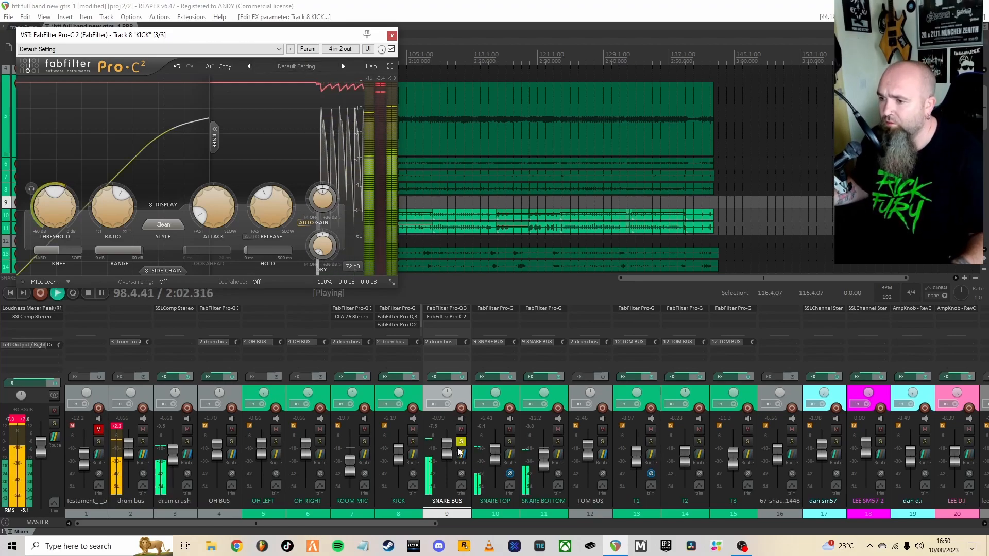
click(392, 36)
click(447, 308)
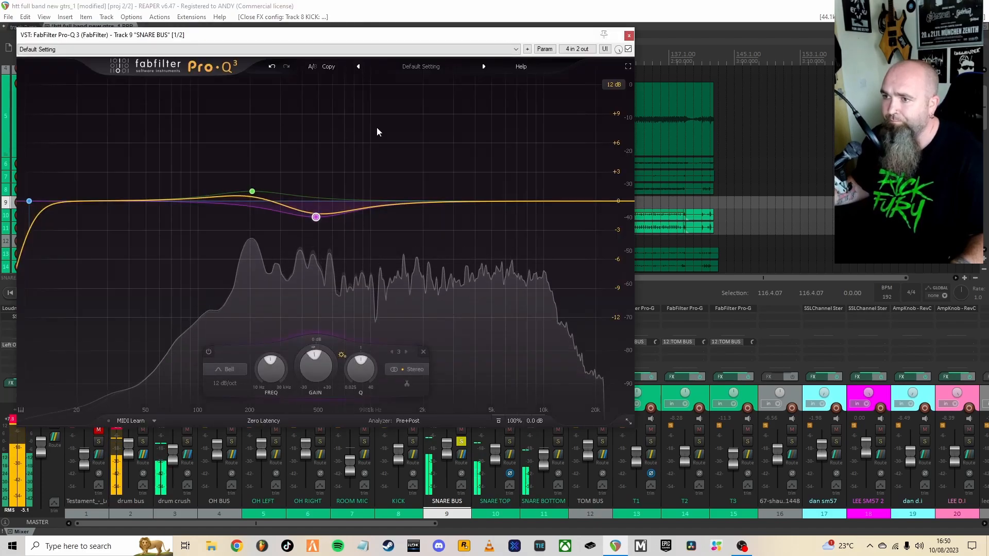
click(252, 192)
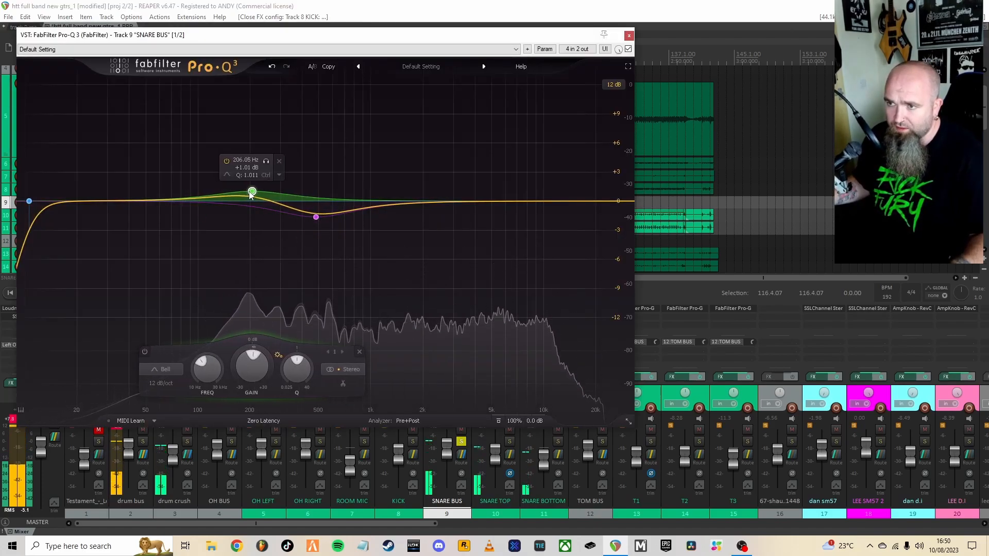
click(316, 218)
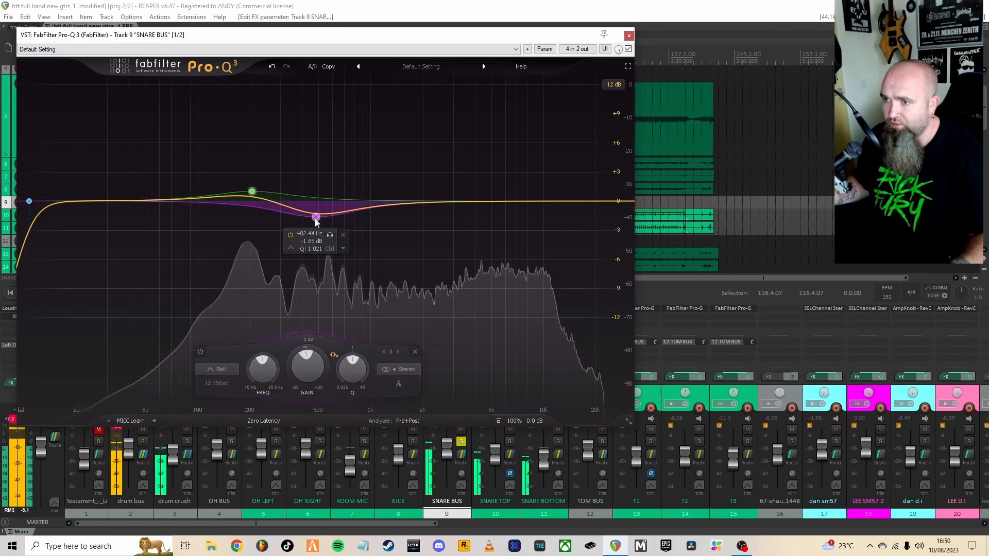
right_click(316, 217)
click(335, 250)
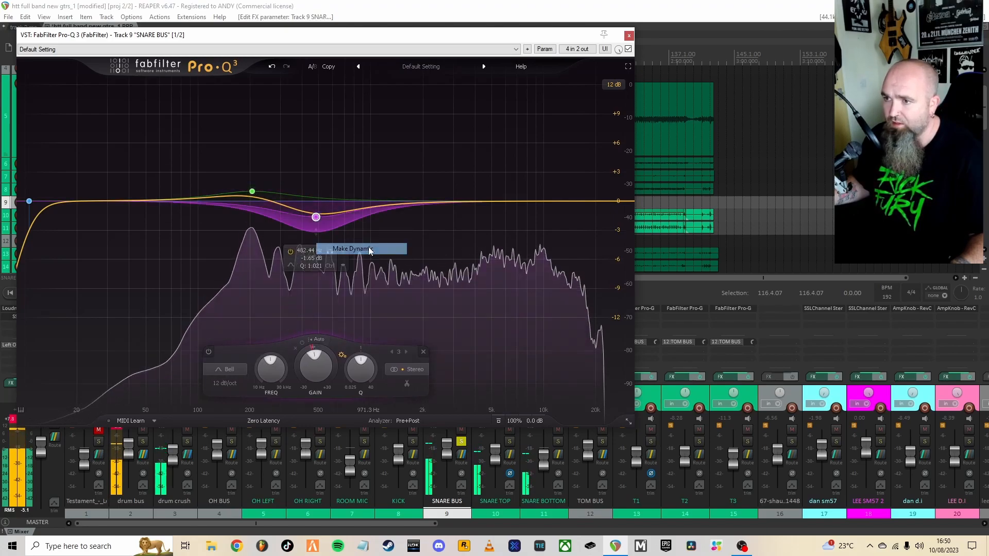
Add a bell boost of about 1.5 dB at about 2911 Hz to the SNARE BUS EQ and check it in playback.
click(524, 135)
drag(524, 135, 451, 188)
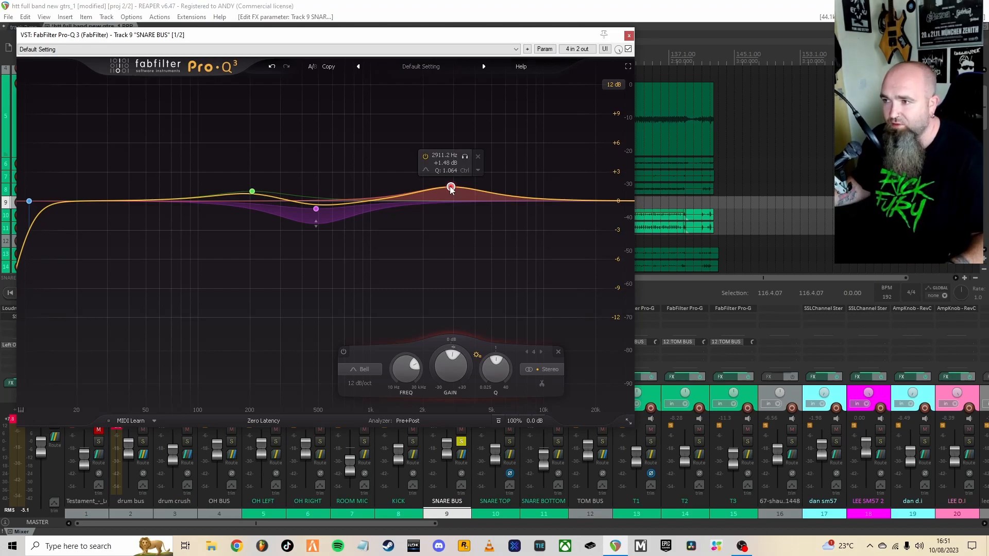
key(space)
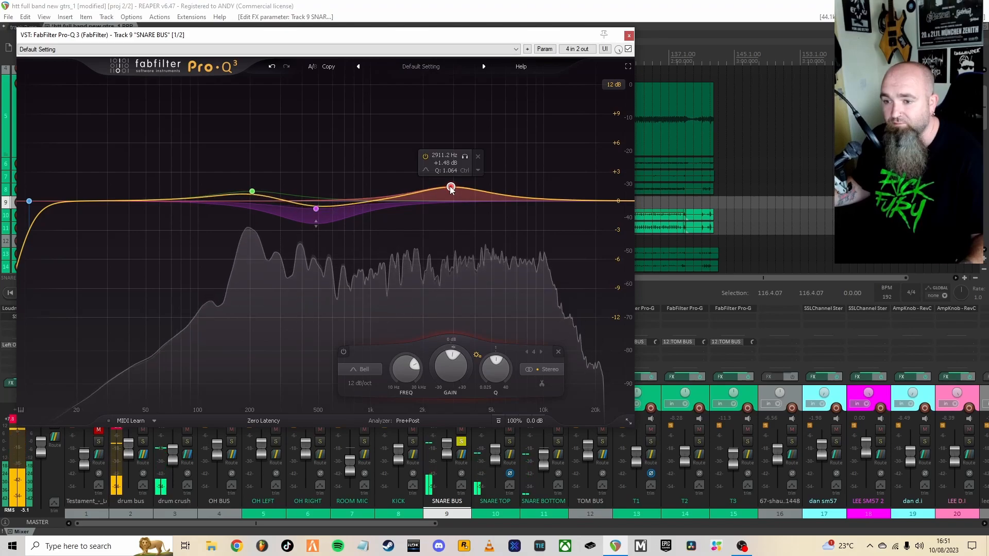
Reduce the high bell in the SNARE BUS EQ to about +0.95 dB at about 3013 Hz and make it dynamic.
mouse_move(452, 190)
mouse_down()
mouse_move(468, 153)
mouse_move(490, 137)
mouse_move(456, 193)
mouse_up()
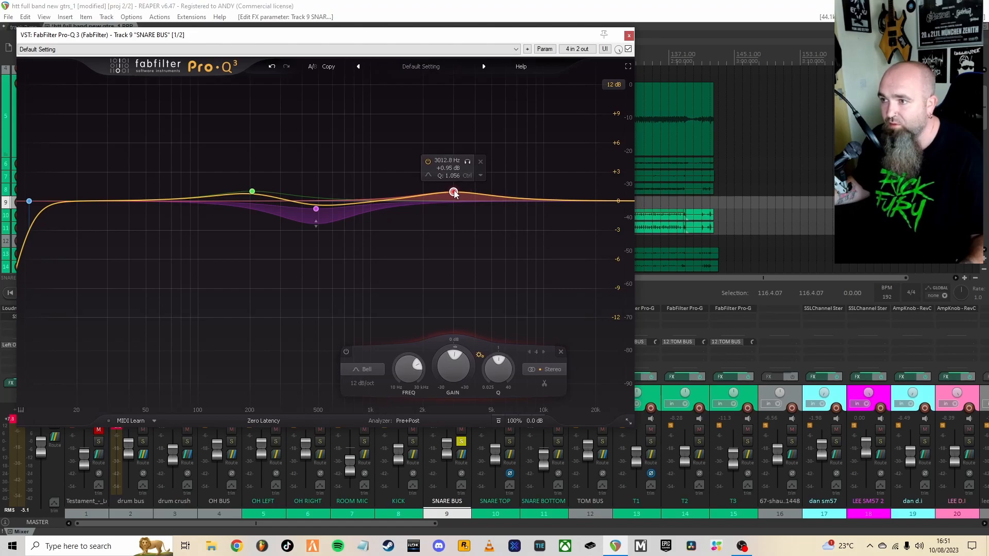
right_click(454, 193)
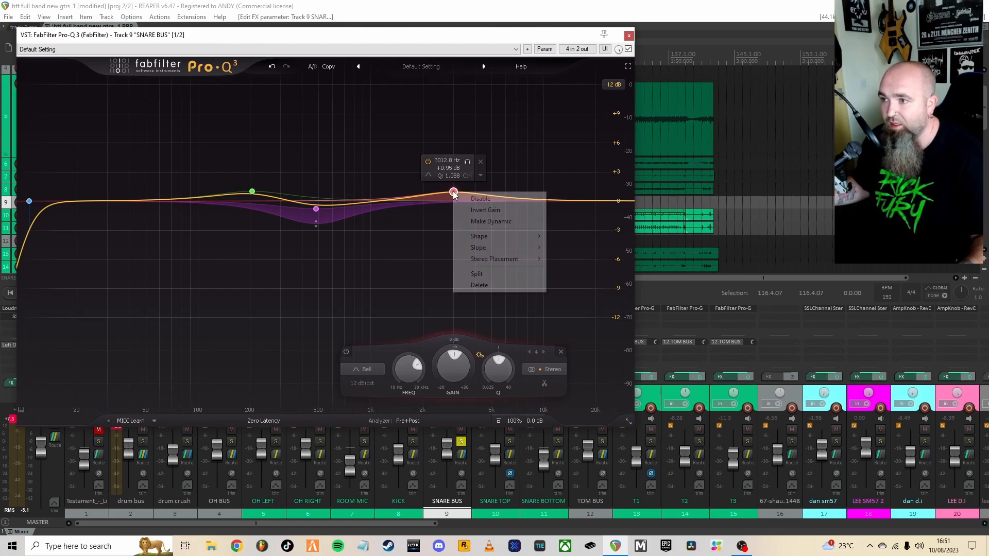
click(481, 222)
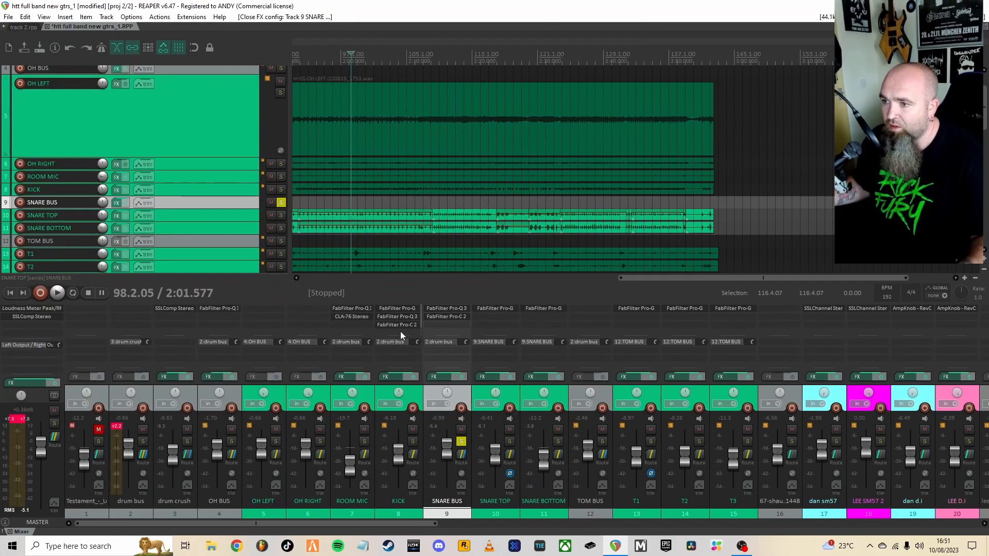
Open the KICK track's Pro-Q 3, solo KICK in place of SNARE BUS and play it back.
click(400, 318)
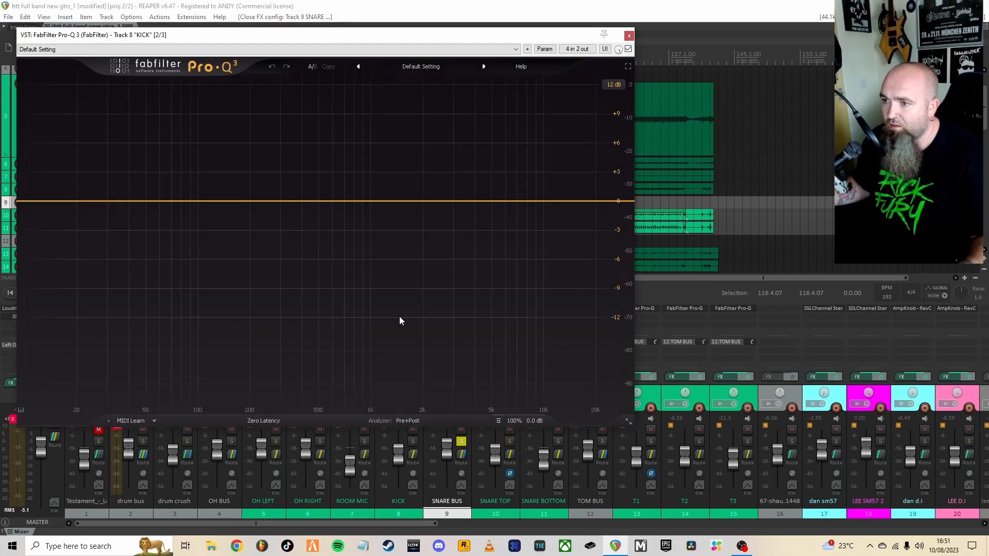
click(413, 442)
key(space)
click(460, 441)
key(space)
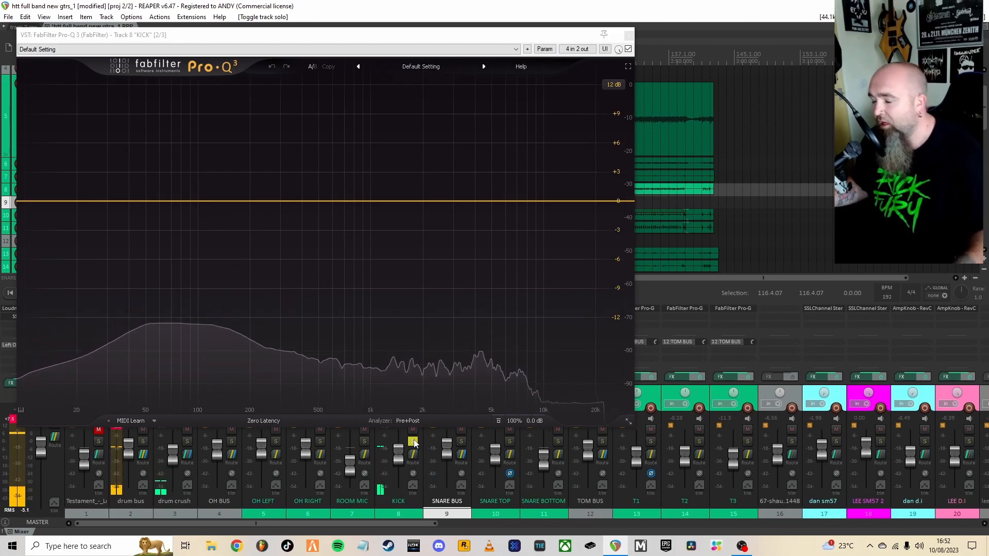
click(407, 422)
click(407, 418)
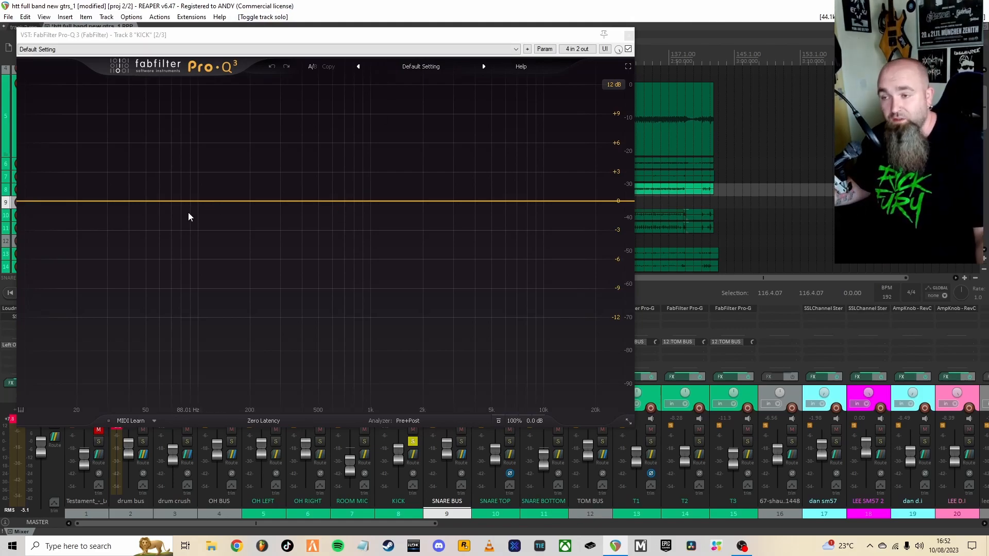
Add a bell boost of about 1 dB at about 65 Hz to the KICK EQ and audition the band on its own.
drag(129, 202, 166, 197)
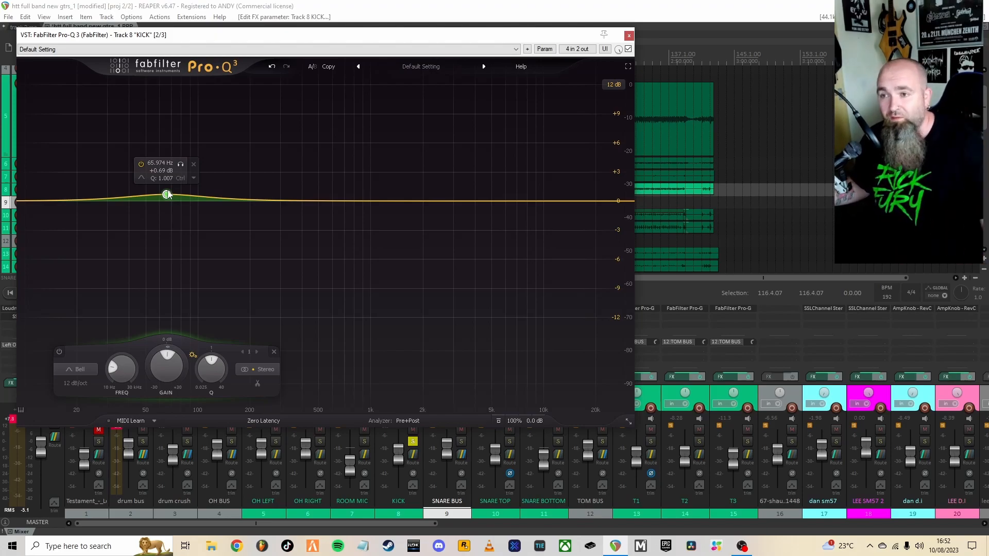
click(193, 165)
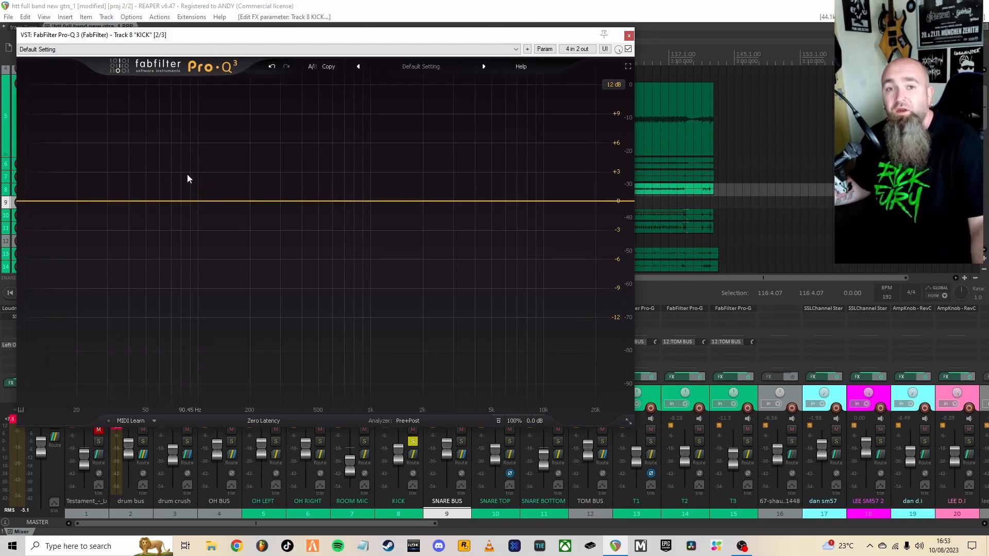
key(space)
drag(169, 202, 167, 195)
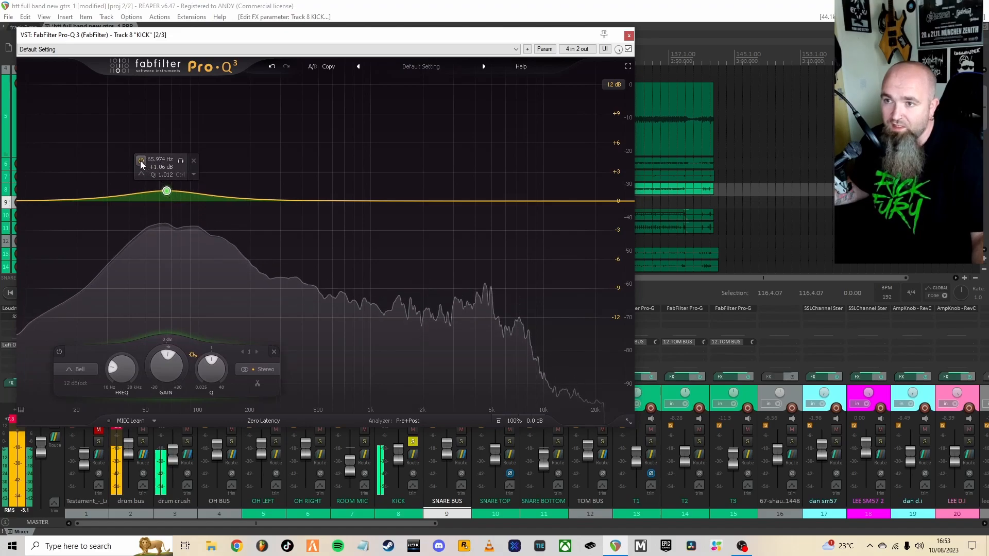
click(180, 161)
drag(180, 163, 178, 163)
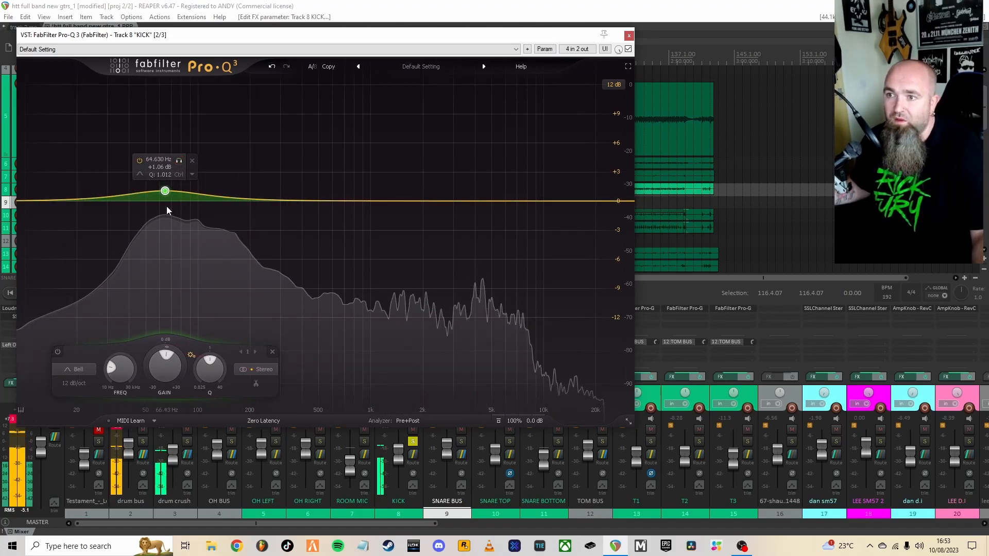
Add a bell cut of about 2.9 dB at about 126 Hz to the KICK EQ during playback.
double_click(300, 216)
mouse_move(311, 237)
mouse_down()
mouse_move(324, 232)
mouse_move(291, 238)
mouse_up()
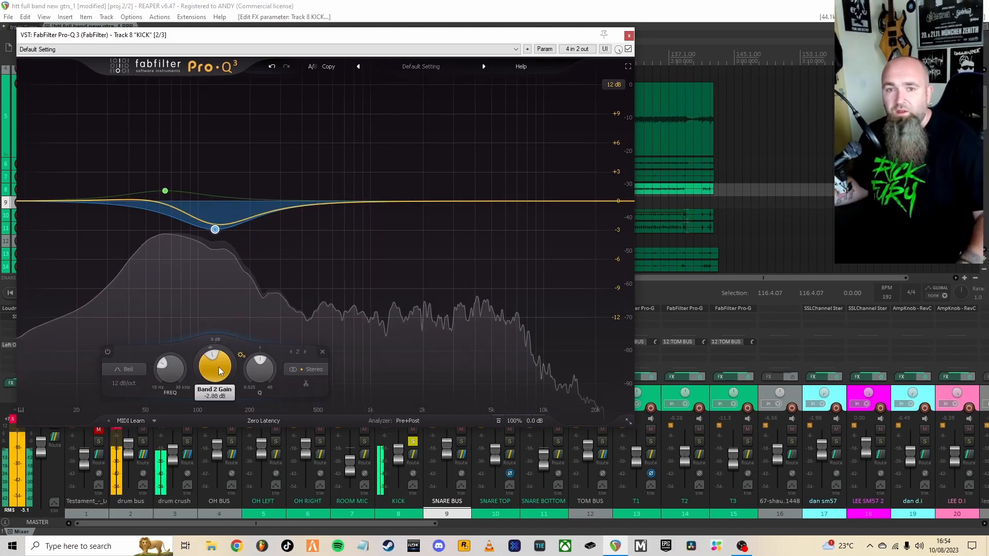
key(space)
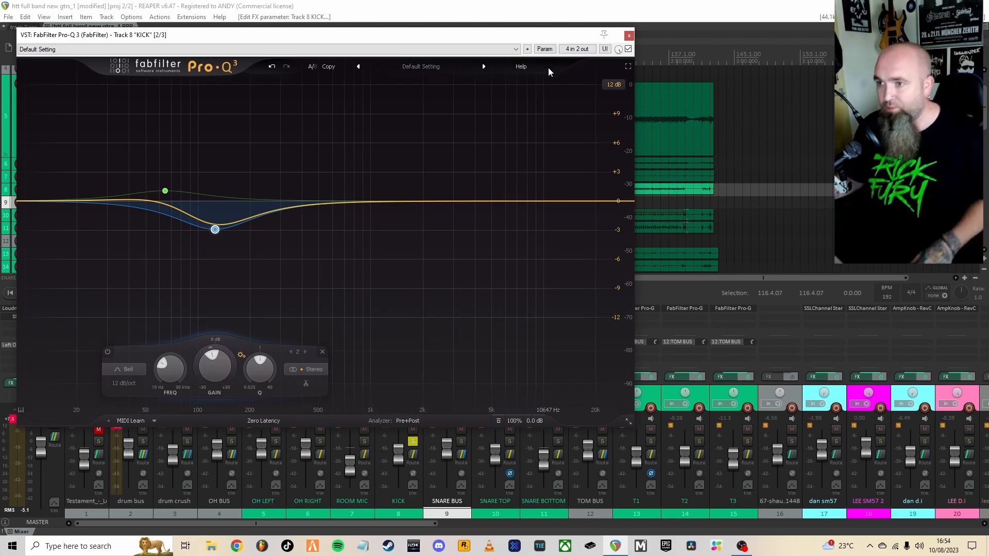
mouse_move(439, 206)
mouse_down()
mouse_move(441, 77)
mouse_move(453, 69)
mouse_move(440, 4)
mouse_move(438, 124)
mouse_move(432, 15)
mouse_move(140, 6)
mouse_move(142, 116)
mouse_move(549, 122)
mouse_move(426, 123)
mouse_move(437, 233)
mouse_move(437, 204)
mouse_up()
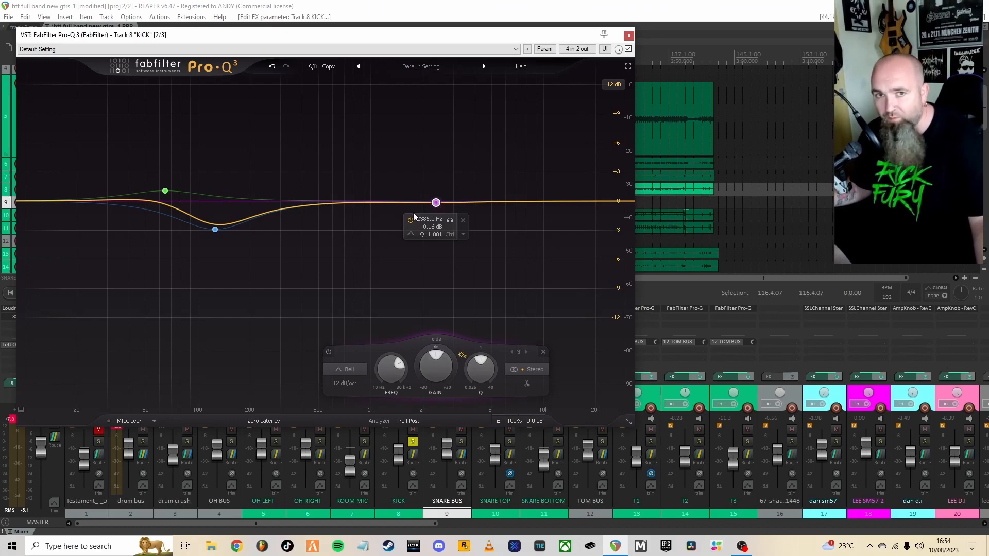
key(space)
mouse_move(436, 202)
mouse_down()
mouse_move(464, 10)
mouse_move(565, 4)
mouse_move(162, 5)
mouse_move(555, 304)
mouse_move(444, 201)
mouse_up()
key(space)
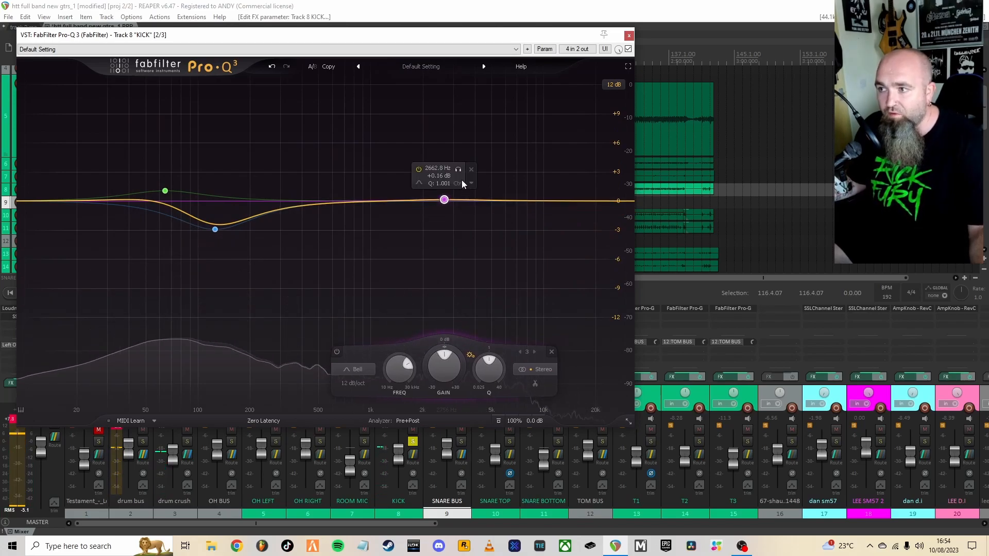
click(471, 170)
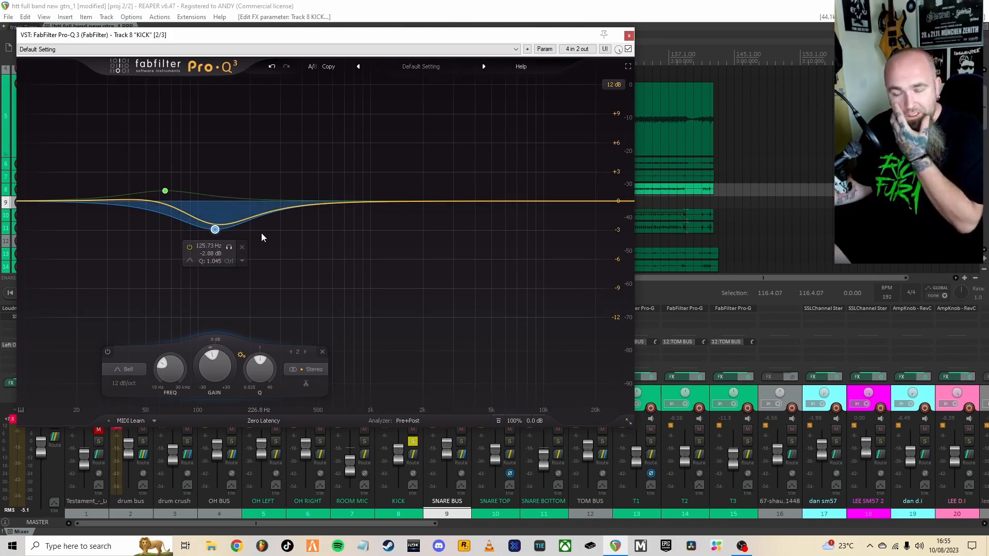
Deepen the 126 Hz dip in the KICK EQ to about -10 dB and add a bell boost of about 9.7 dB at about 3161 Hz.
key(space)
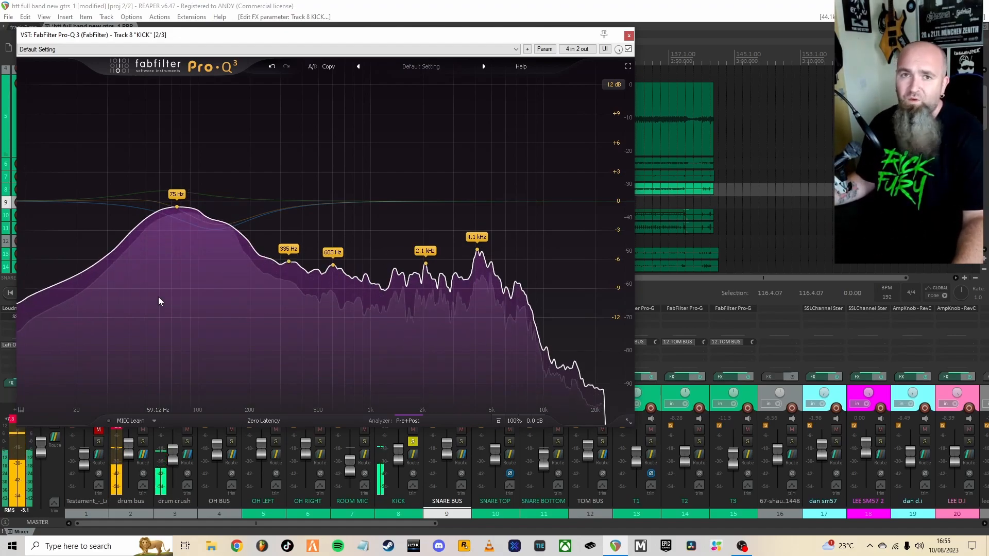
key(space)
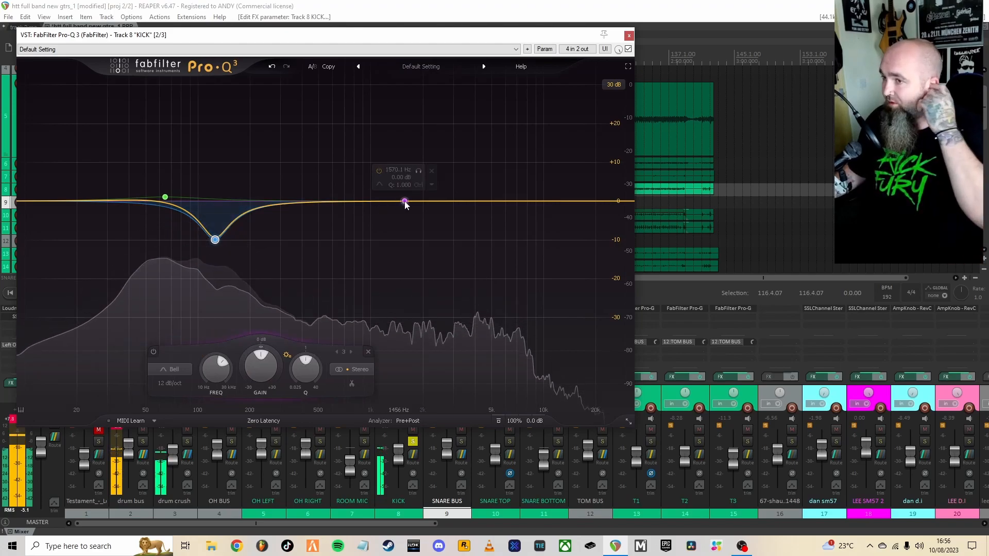
drag(406, 204, 453, 167)
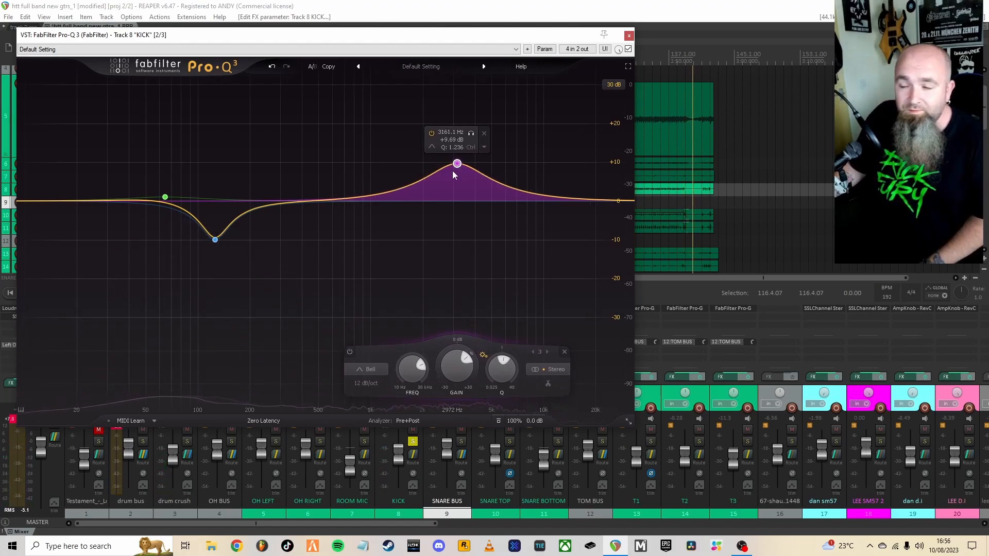
key(space)
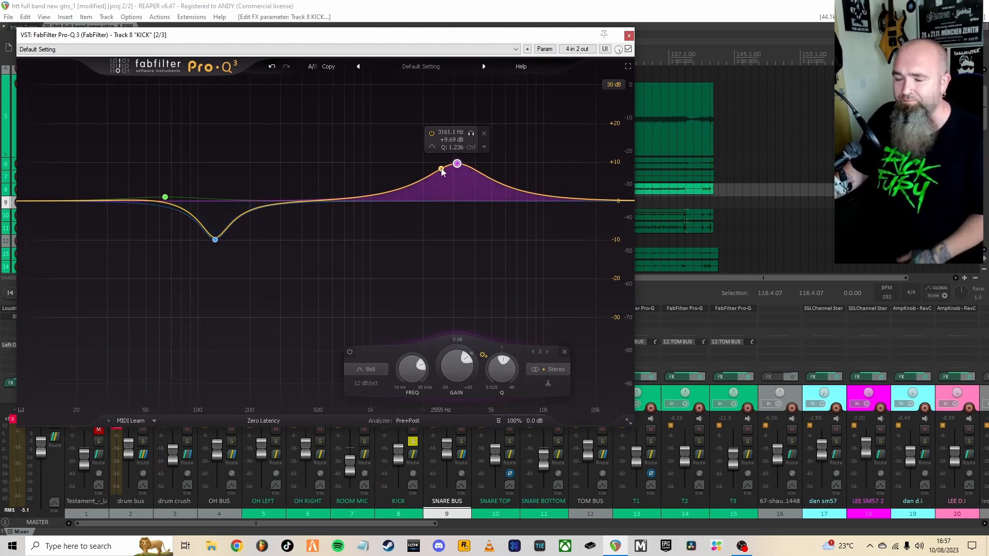
key(space)
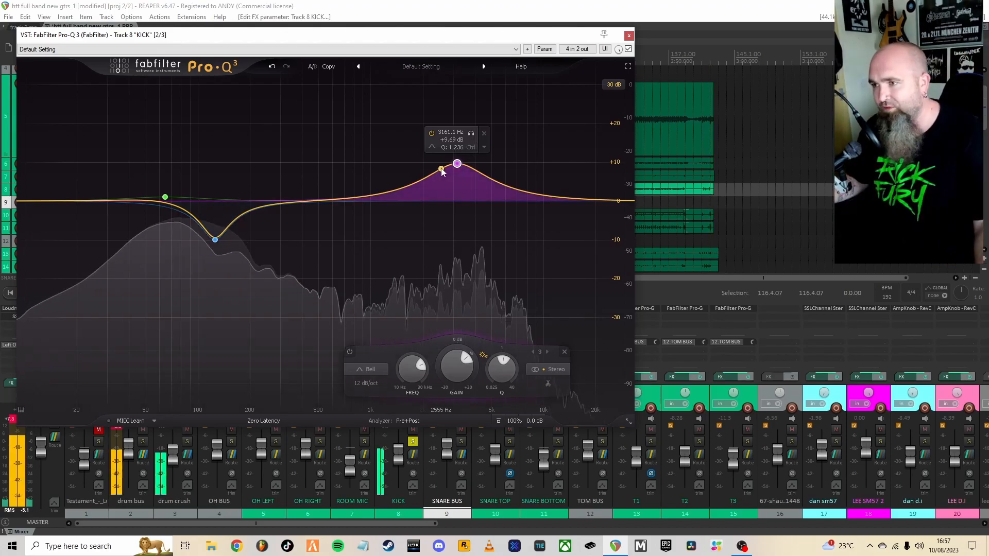
Sweep the KICK EQ's high bell while listening, settle it at about 4516 Hz with about +5.8 dB, and close the EQ.
drag(457, 164, 506, 161)
key(space)
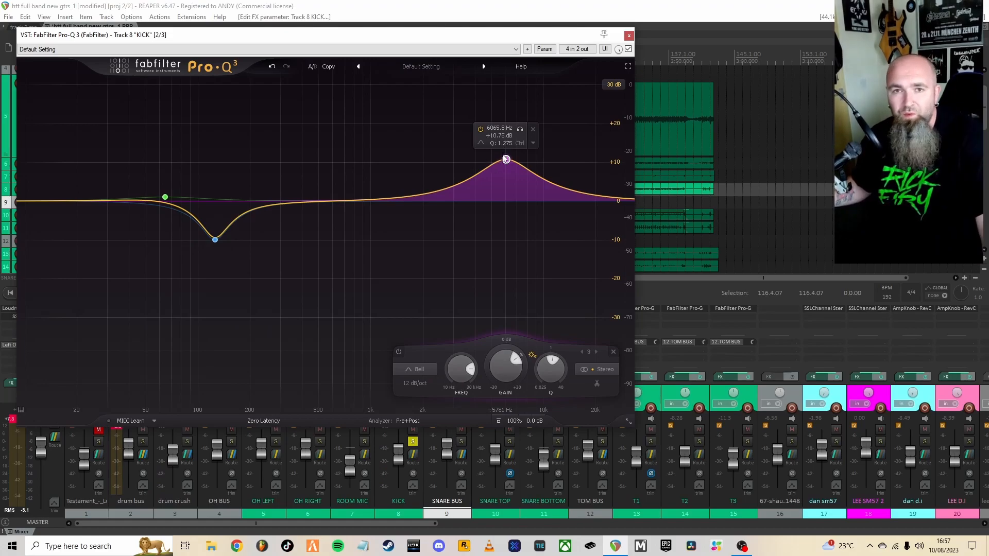
drag(506, 160, 438, 200)
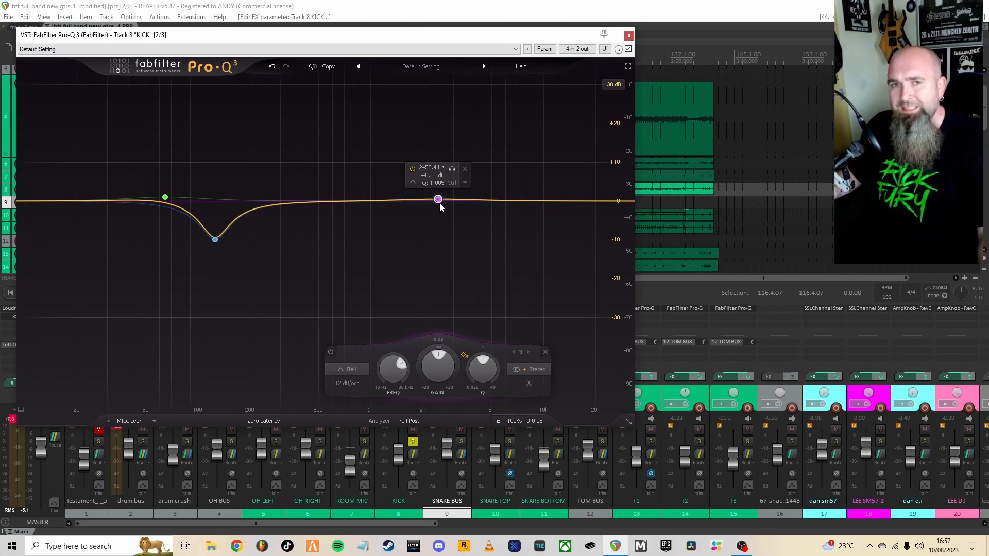
key(space)
drag(438, 201, 484, 184)
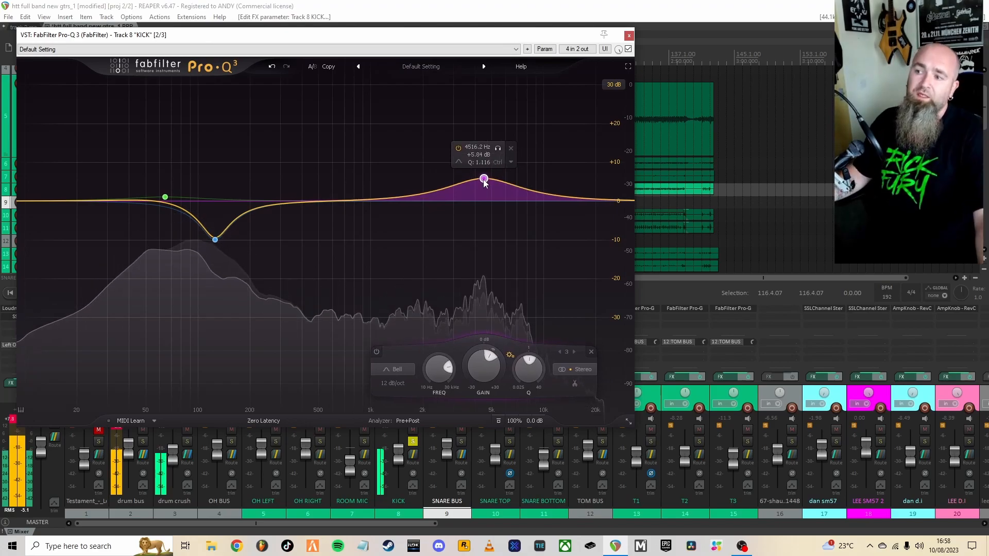
click(629, 35)
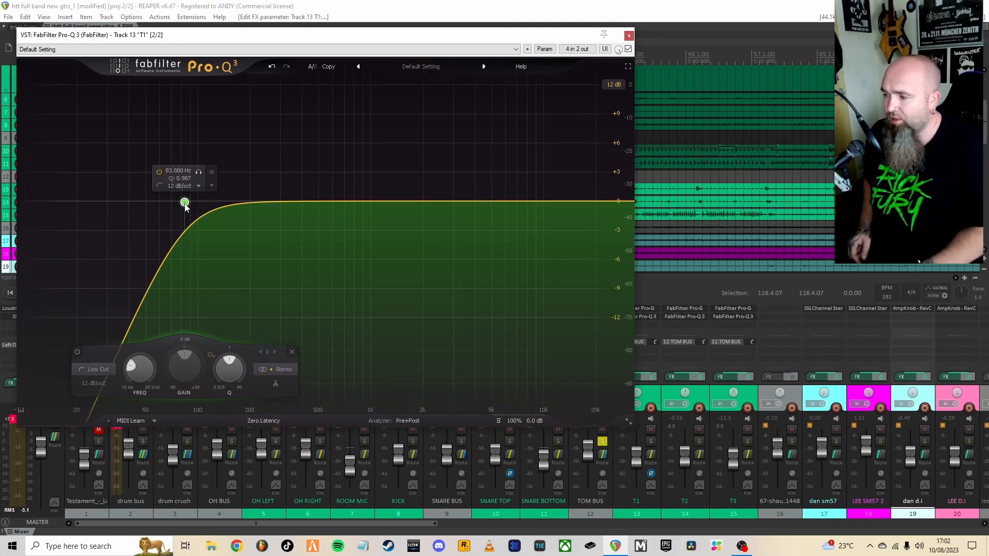
In the T1 EQ, raise the low cut to about 163 Hz and add a bell dip of about 0.7 dB at about 585 Hz.
drag(184, 203, 235, 206)
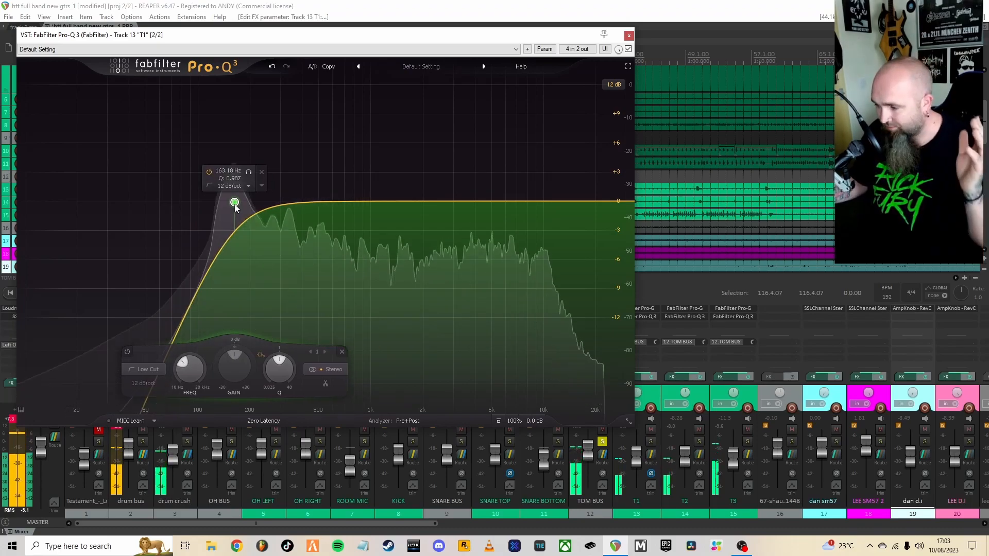
drag(356, 202, 331, 208)
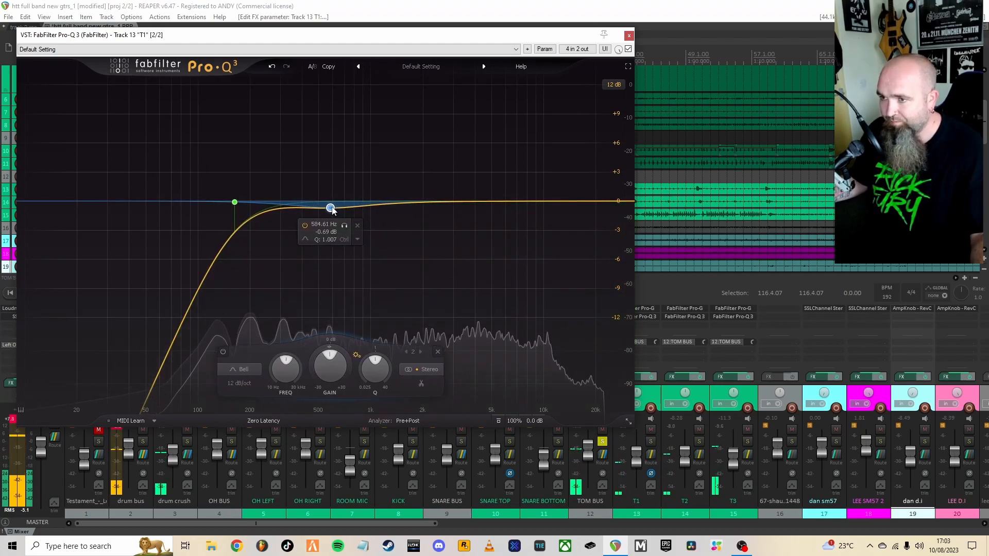
click(629, 35)
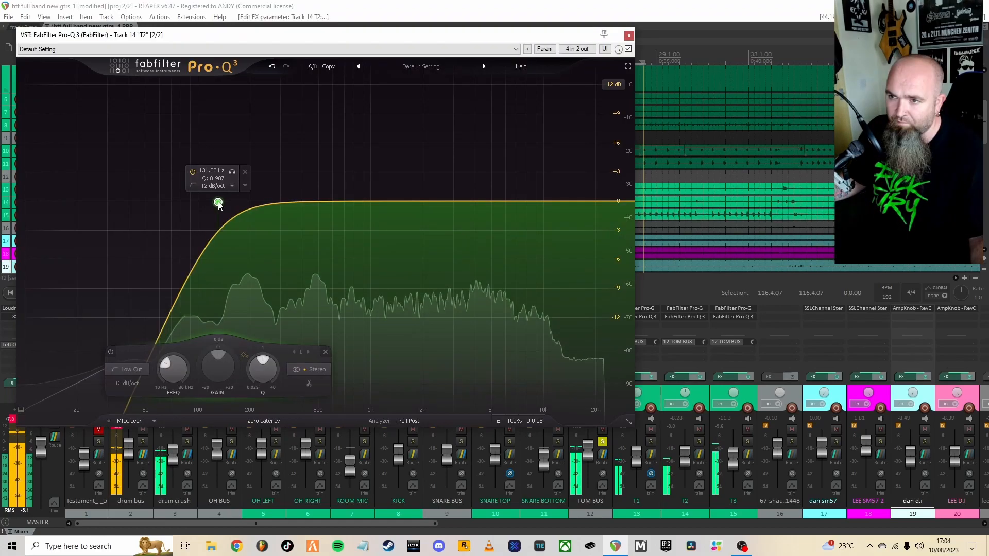
Set the low cut in the T2 EQ to about 121 Hz with an 18 dB/oct slope.
drag(219, 203, 213, 202)
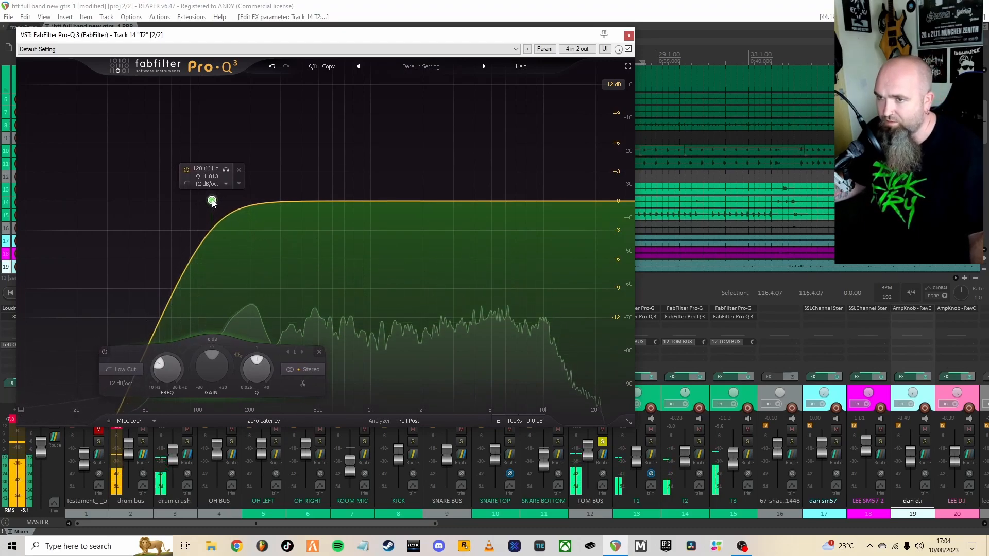
alt+shift+click(213, 202)
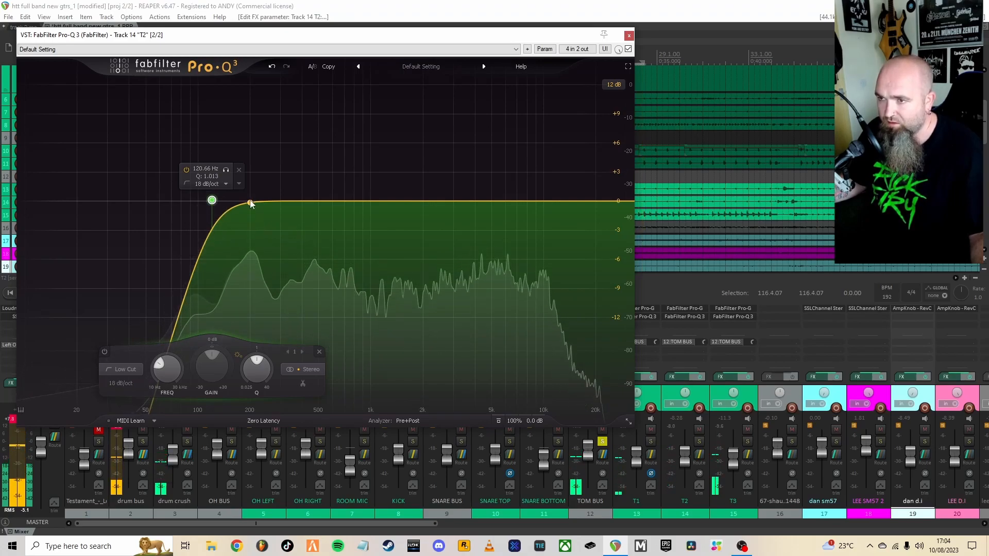
Add a bell dip of about 0.7 dB near 420 Hz and a boost of about 0.8 dB around 5 kHz to the T2 EQ.
double_click(310, 208)
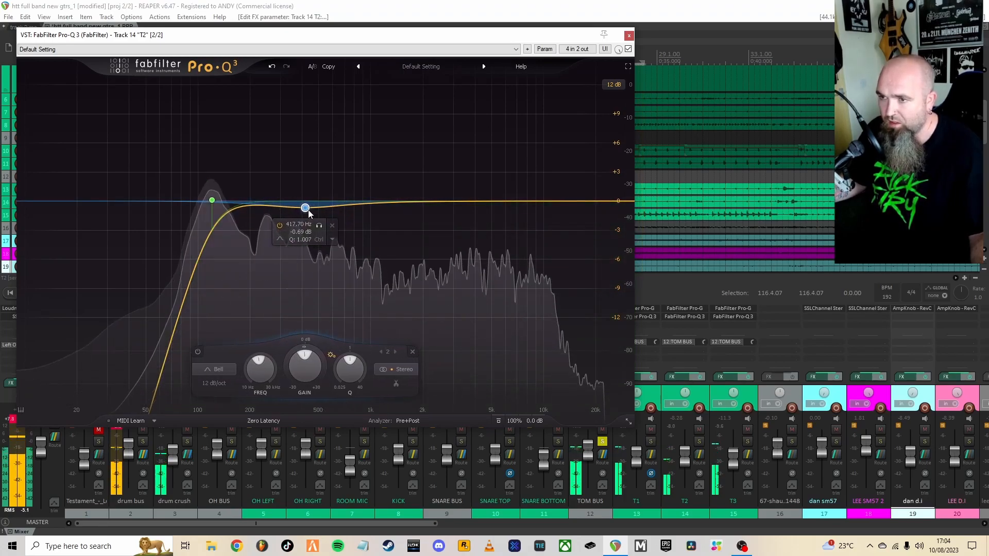
double_click(490, 194)
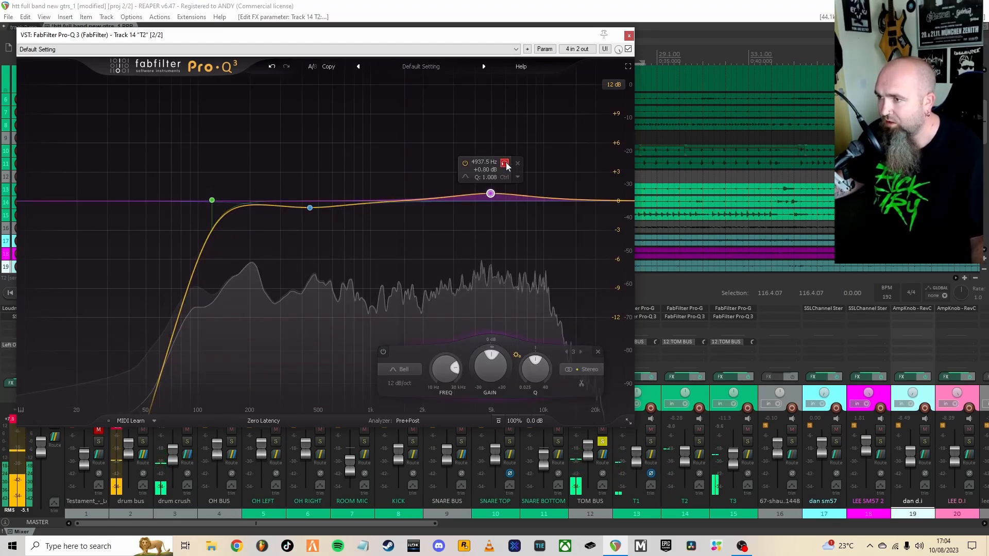
drag(505, 163, 513, 164)
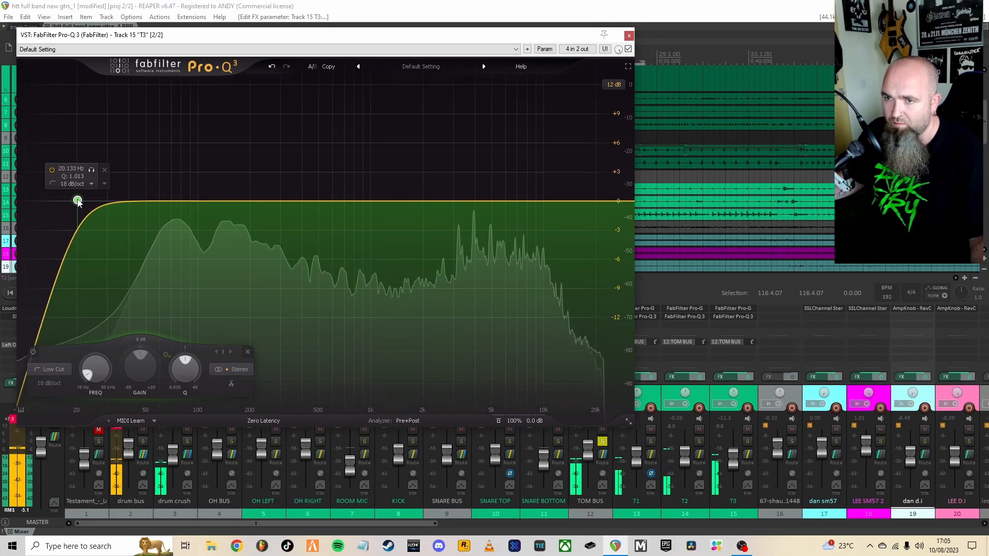
Raise the frequency of the 18 dB/oct low cut in the T3 EQ while the soloed TOM BUS plays.
drag(77, 201, 112, 202)
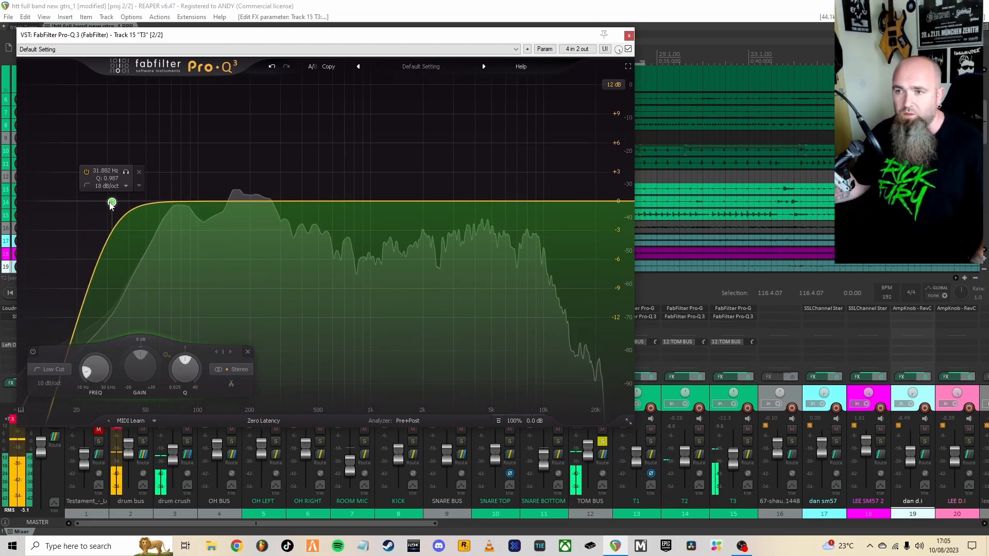
drag(111, 203, 161, 202)
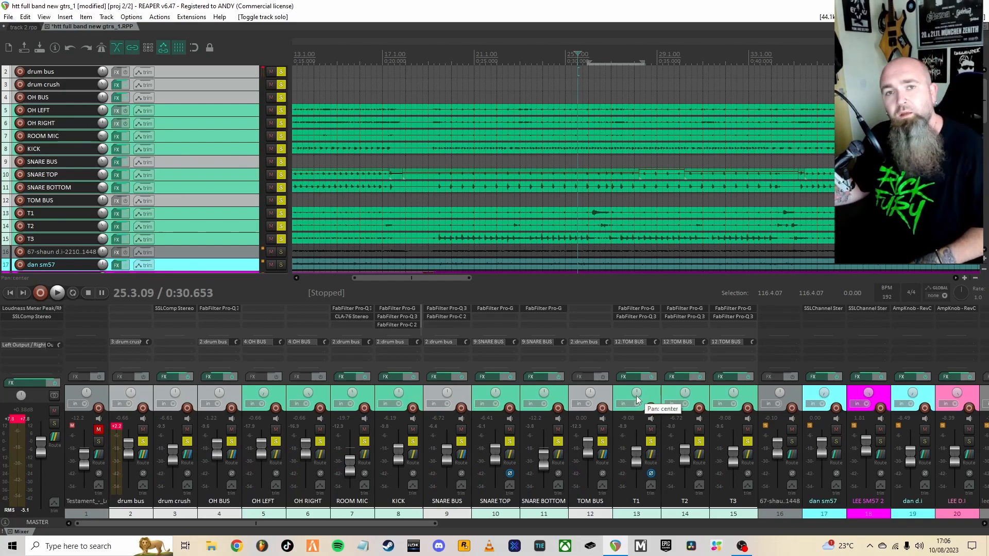
Pan T1 24% left, T2 24% right and T3 38% right, and play the drums to check the tom placement.
click(650, 398)
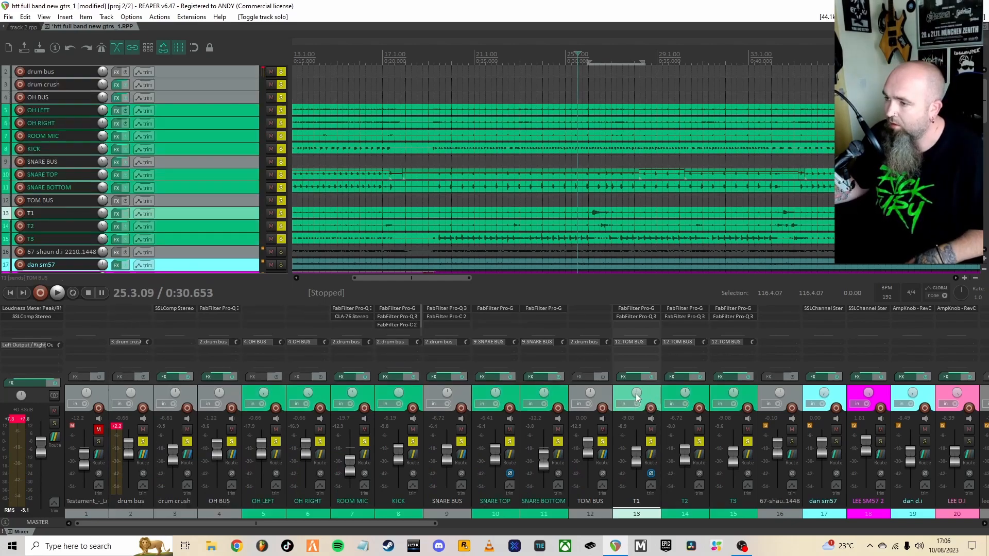
click(638, 397)
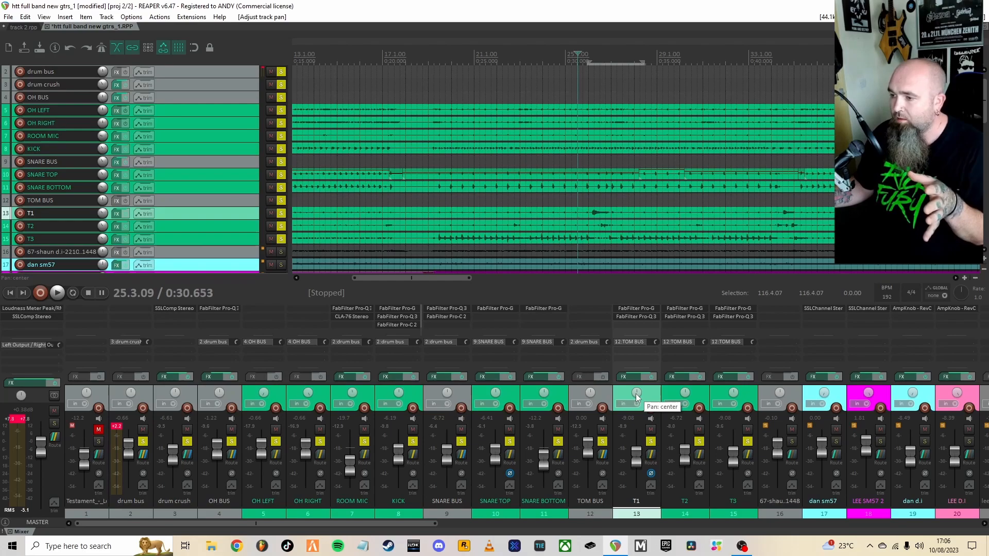
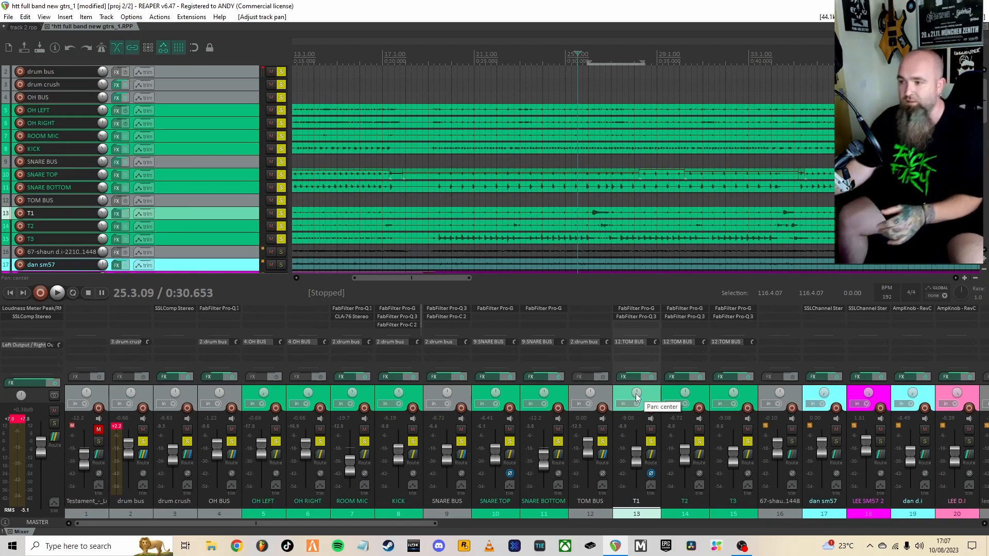
drag(637, 393, 689, 408)
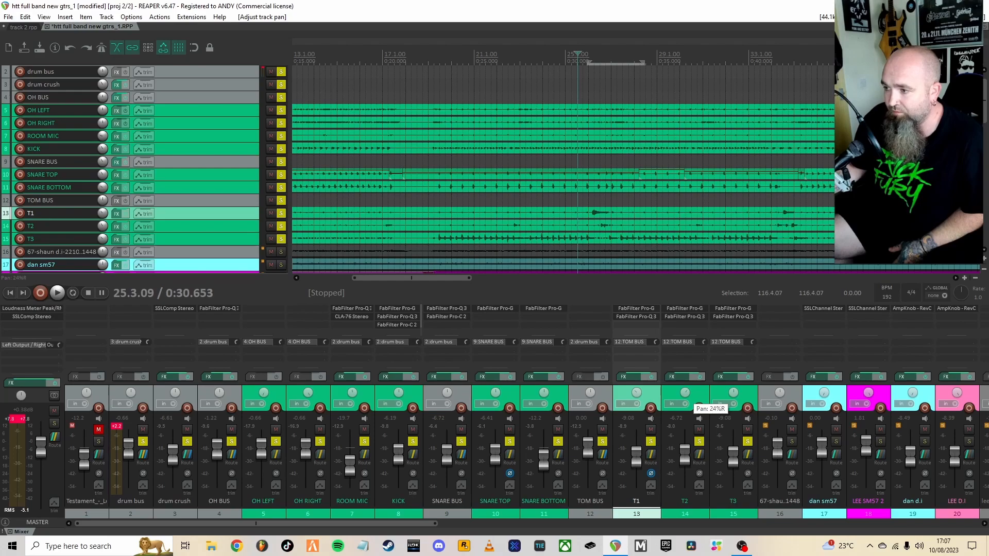
drag(693, 408, 642, 407)
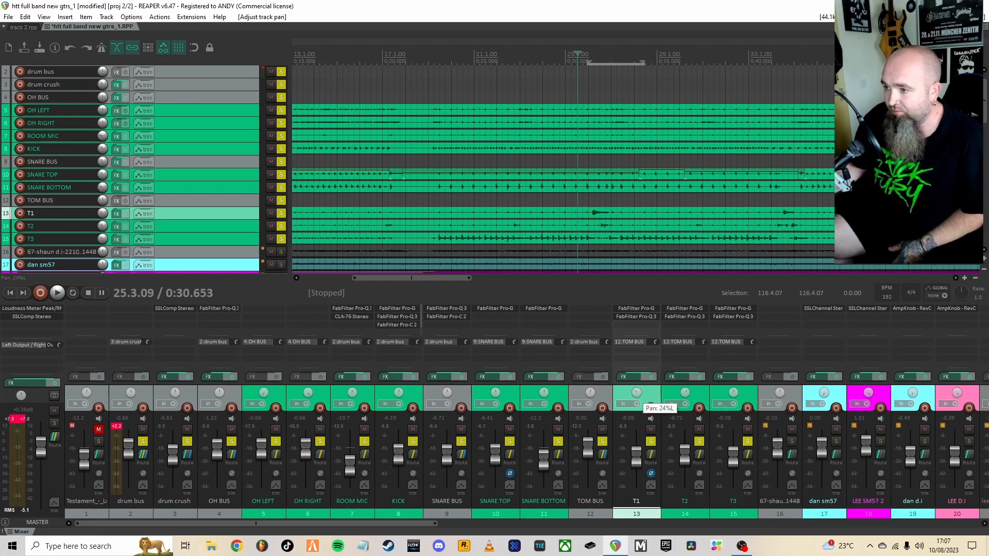
drag(641, 407, 695, 407)
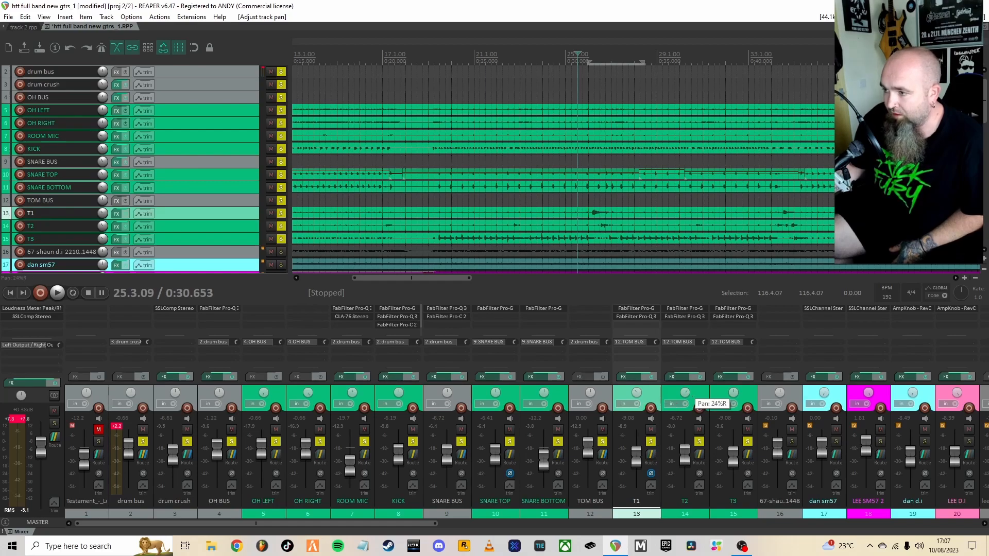
drag(694, 407, 735, 391)
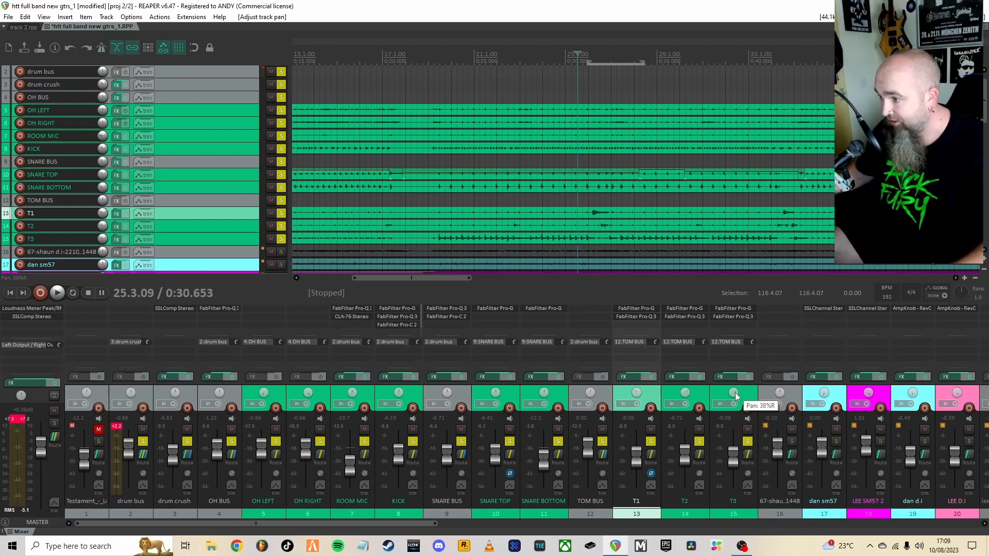
key(space)
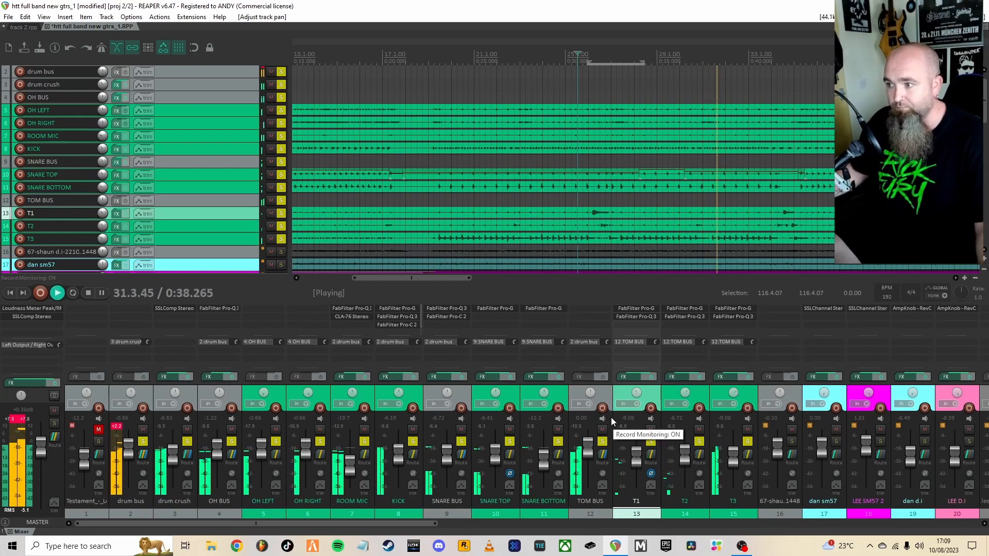
key(space)
key(space)
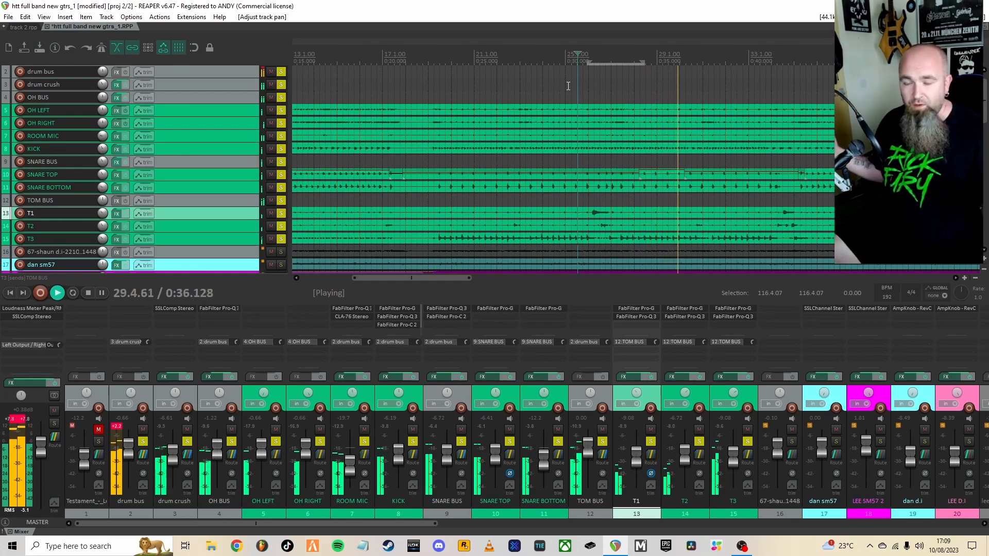
key(space)
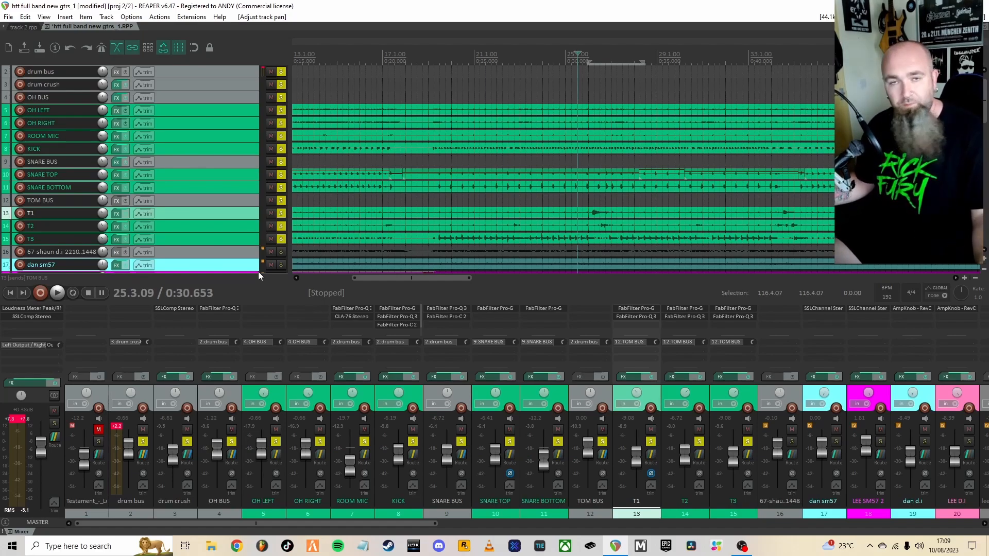
Add a new track below the drum crush track and name it DRUM VERB.
click(195, 397)
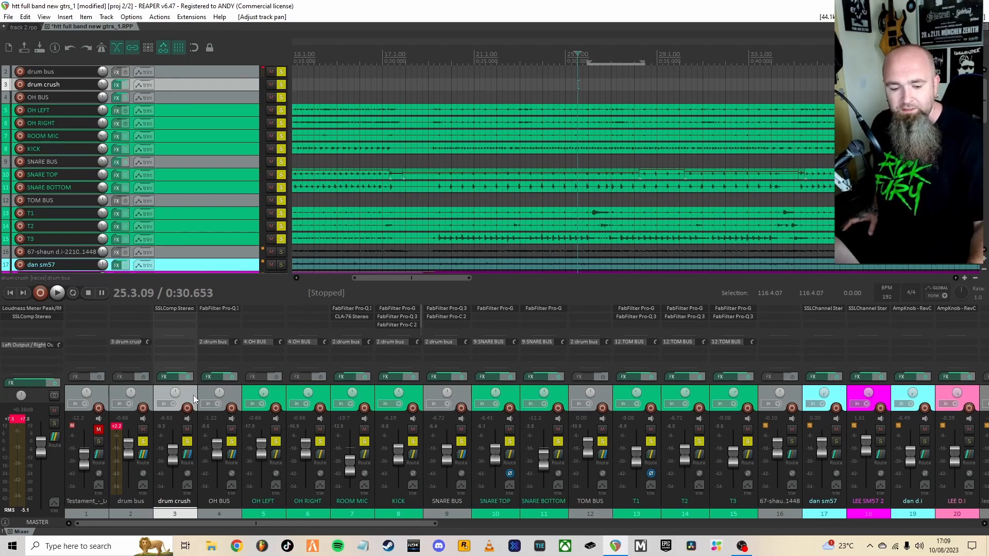
key(ctrl+t)
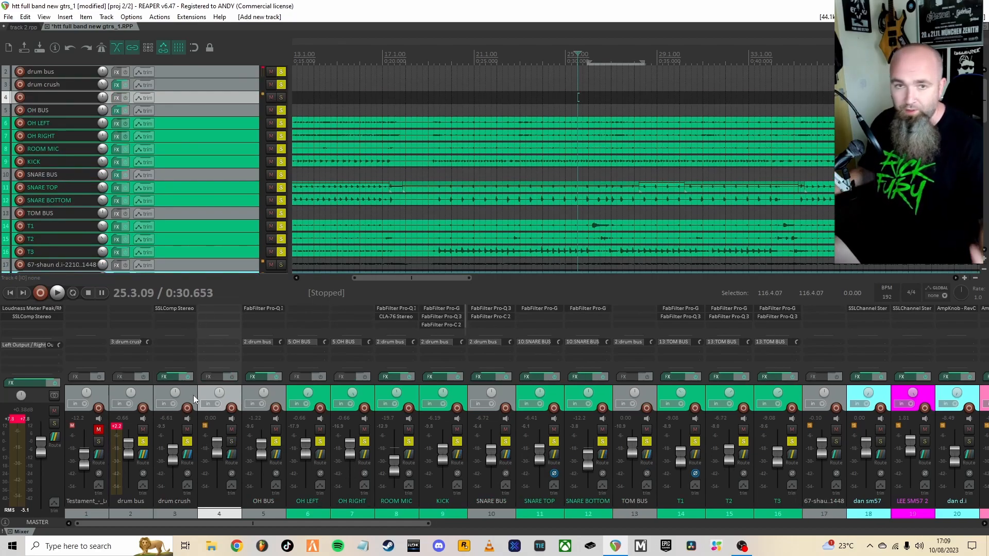
text(DRUM VERB)
key(Return)
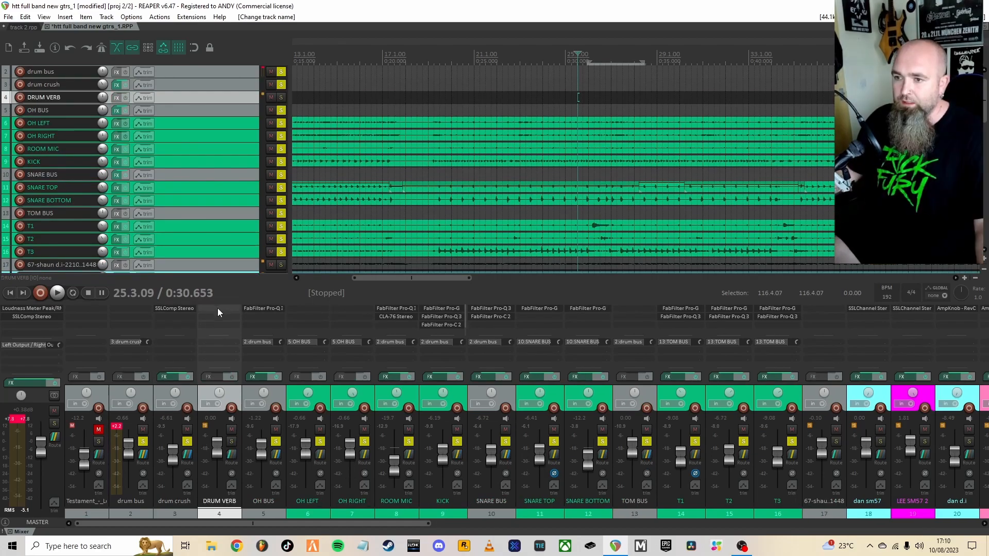
Insert FabFilter Pro-R on the DRUM VERB track and load its Snare Plate preset.
double_click(217, 308)
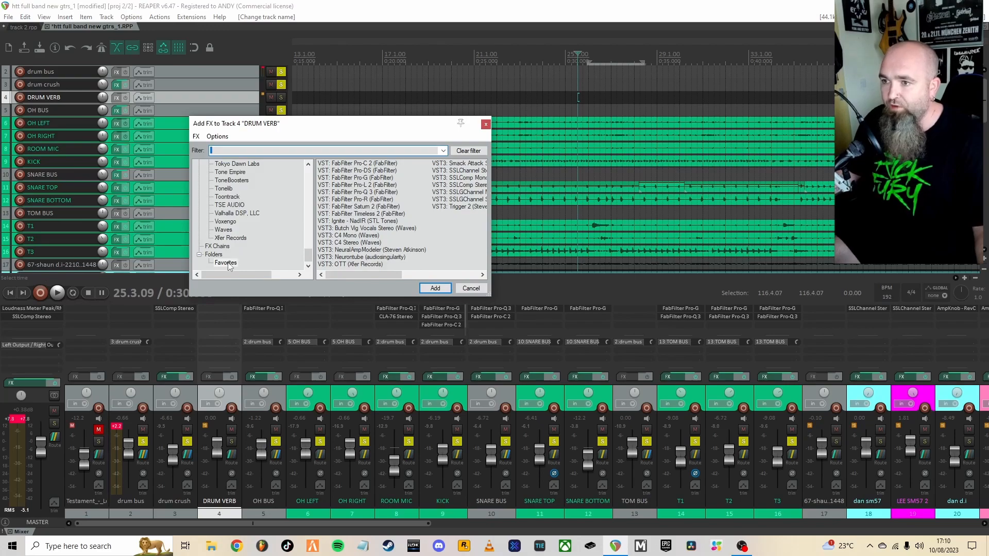
double_click(361, 200)
click(326, 66)
mouse_move(320, 79)
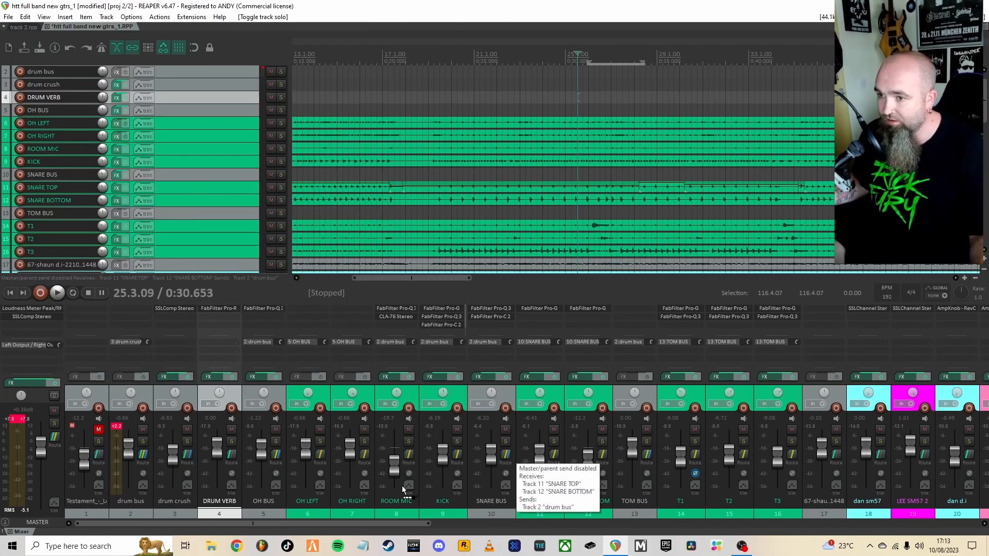
Create a send from SNARE BUS to DRUM VERB and set it to Pre-Fader (Post-FX).
drag(231, 460, 231, 460)
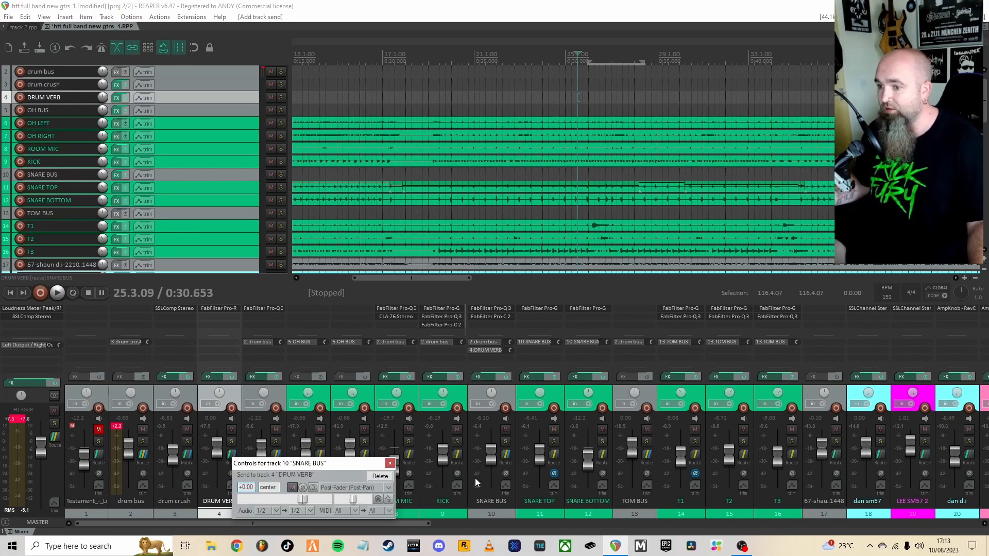
click(350, 487)
click(350, 510)
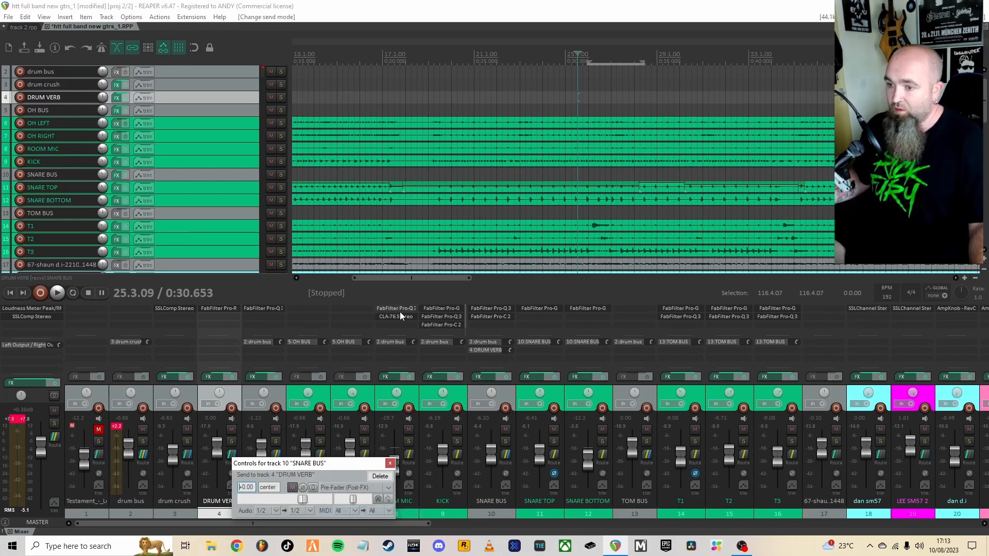
click(390, 463)
Solo DRUM VERB and compare it during playback with SNARE TOP, SNARE BOTTOM and SNARE BUS each soloed in and out.
click(232, 442)
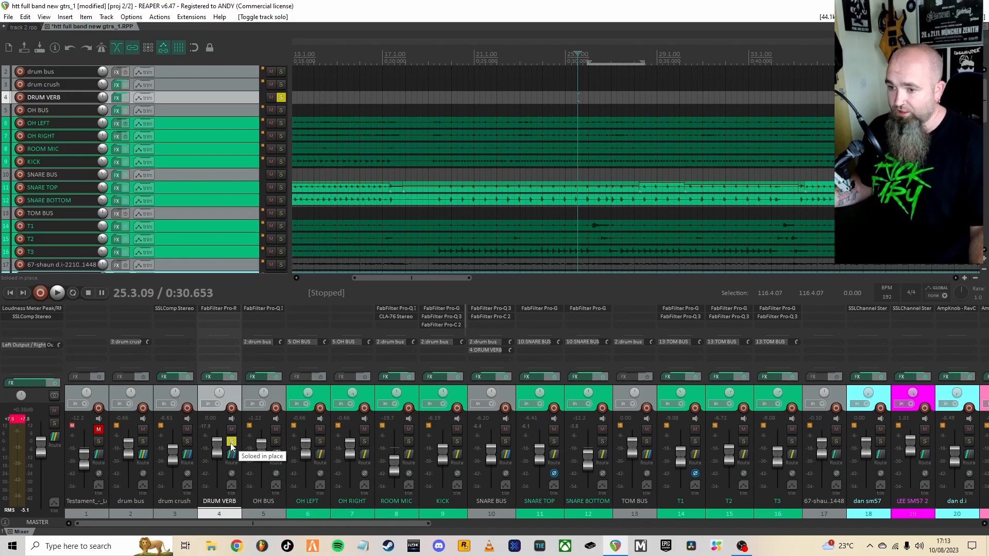
key(space)
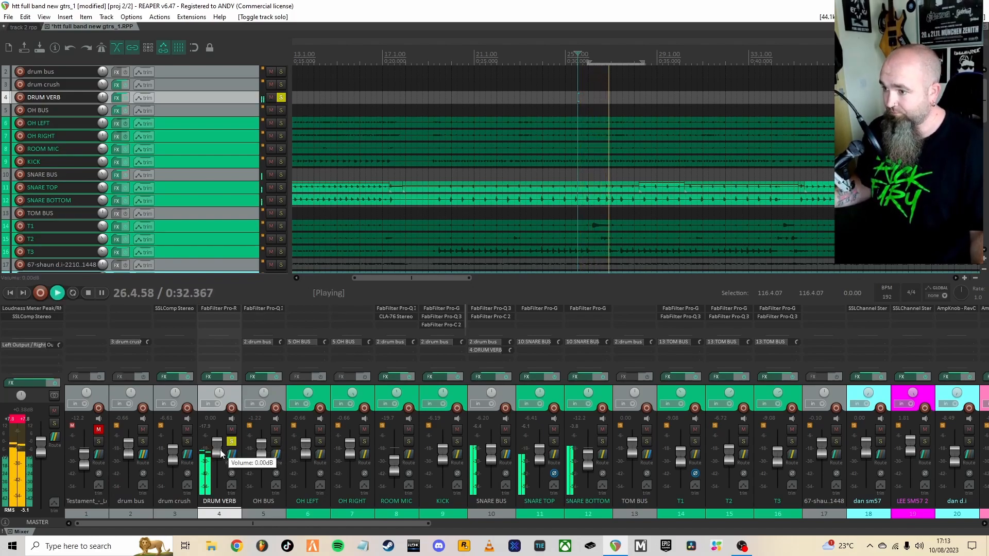
click(555, 441)
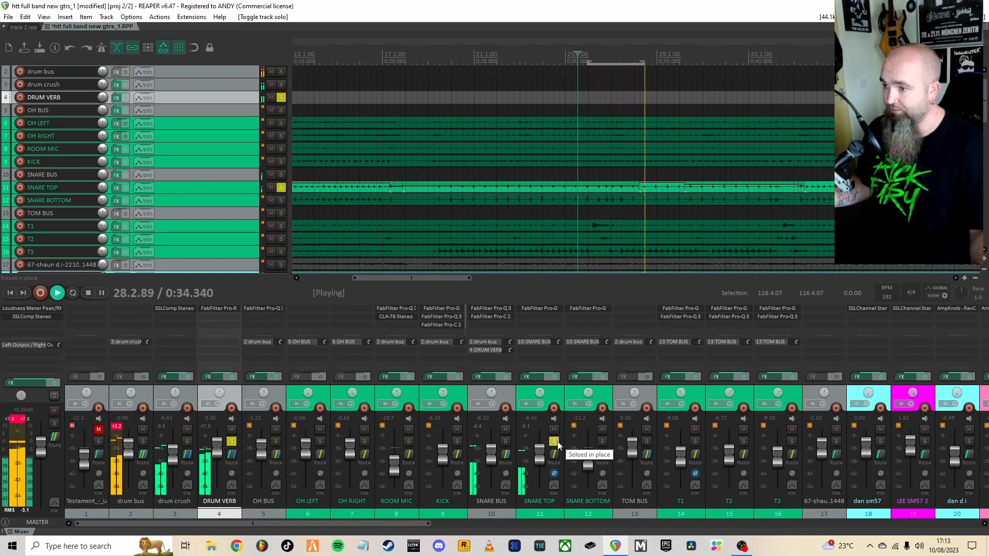
click(601, 442)
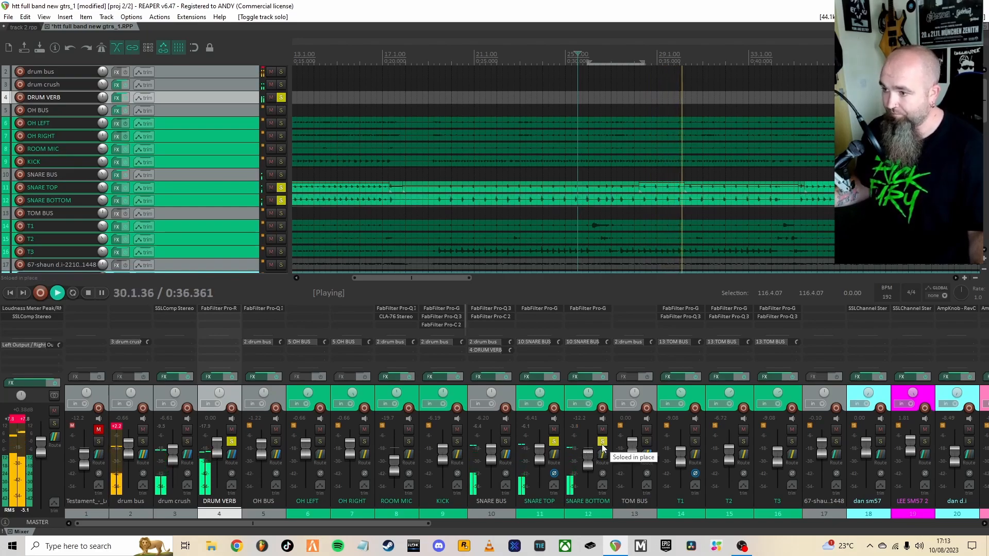
click(601, 443)
click(554, 442)
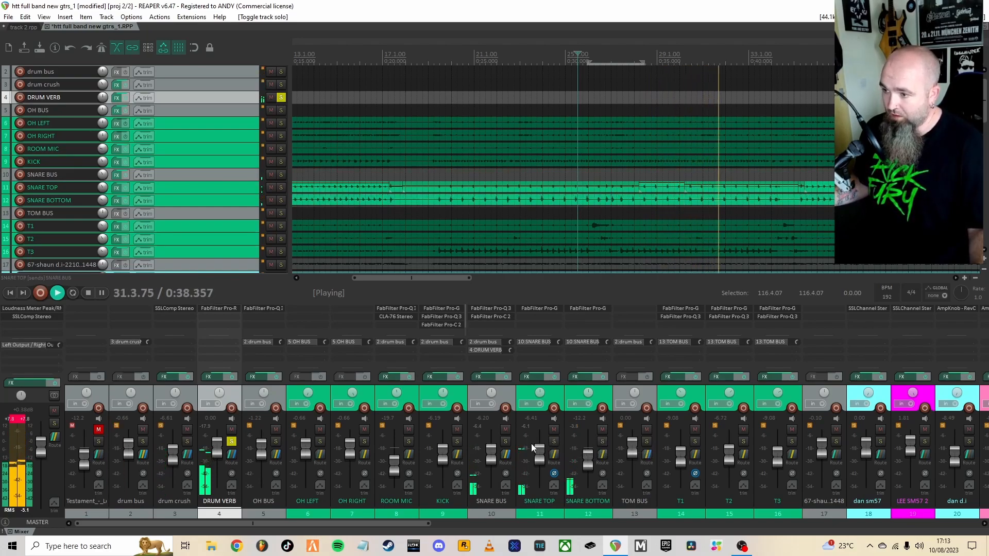
click(505, 442)
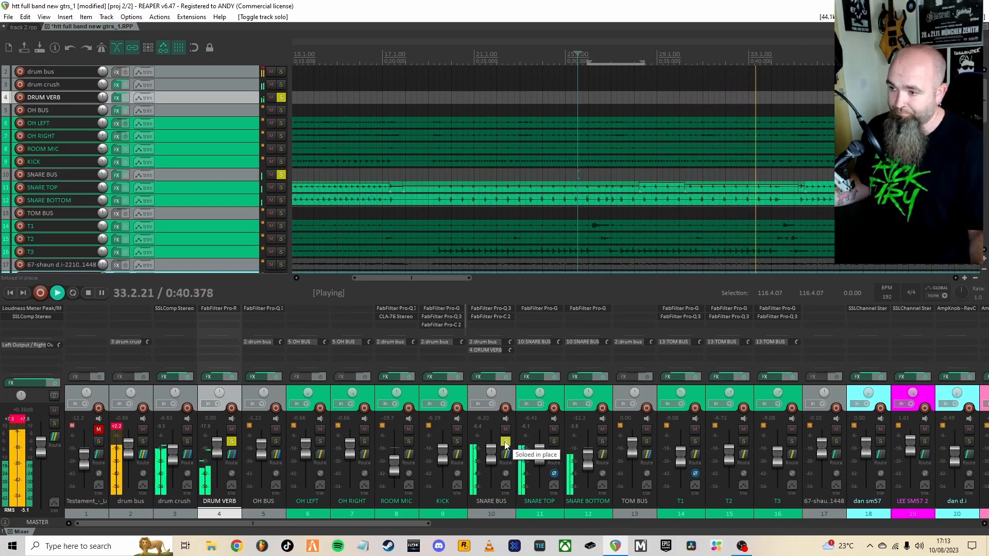
click(506, 442)
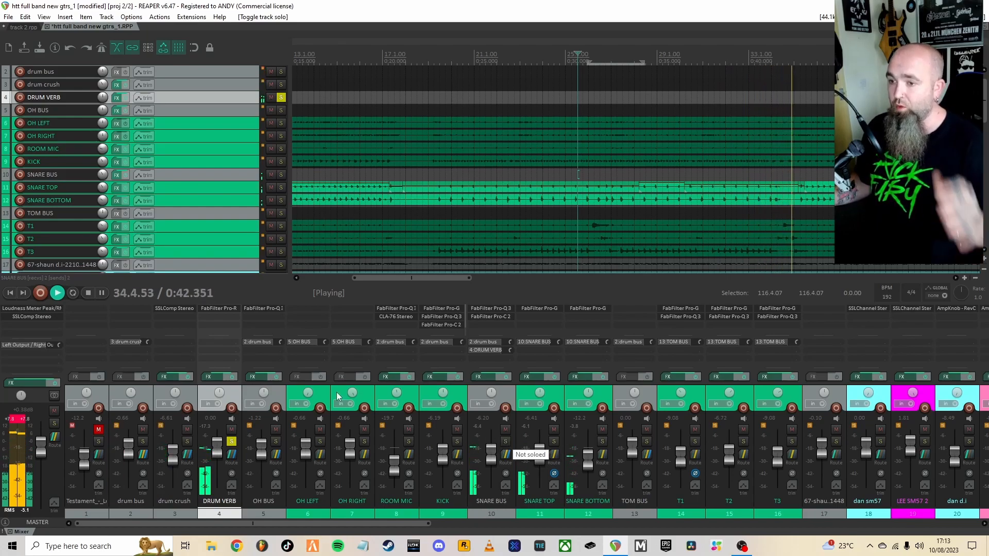
Set the mix of the DRUM VERB track's Pro-R to about 25% while the soloed reverb plays.
click(206, 309)
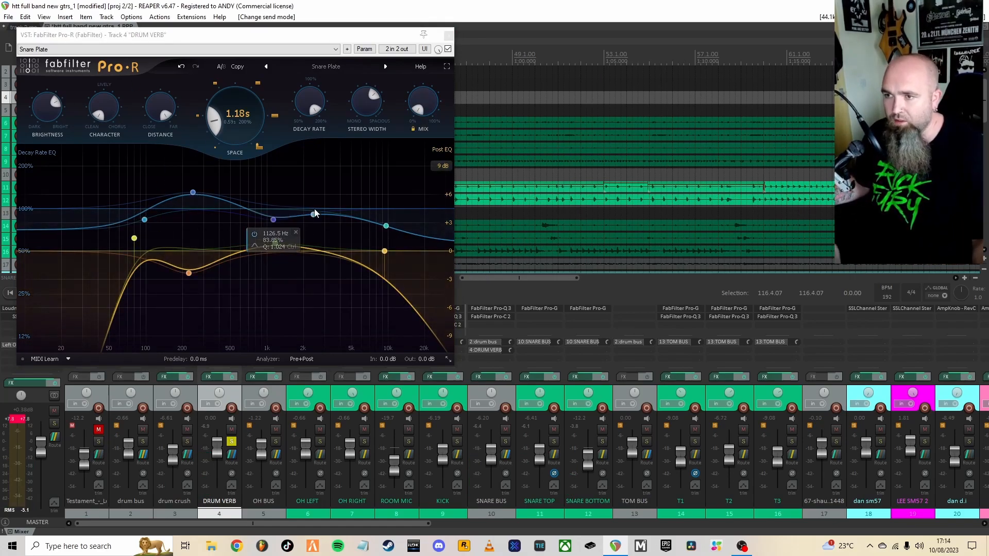
key(space)
drag(426, 116, 426, 108)
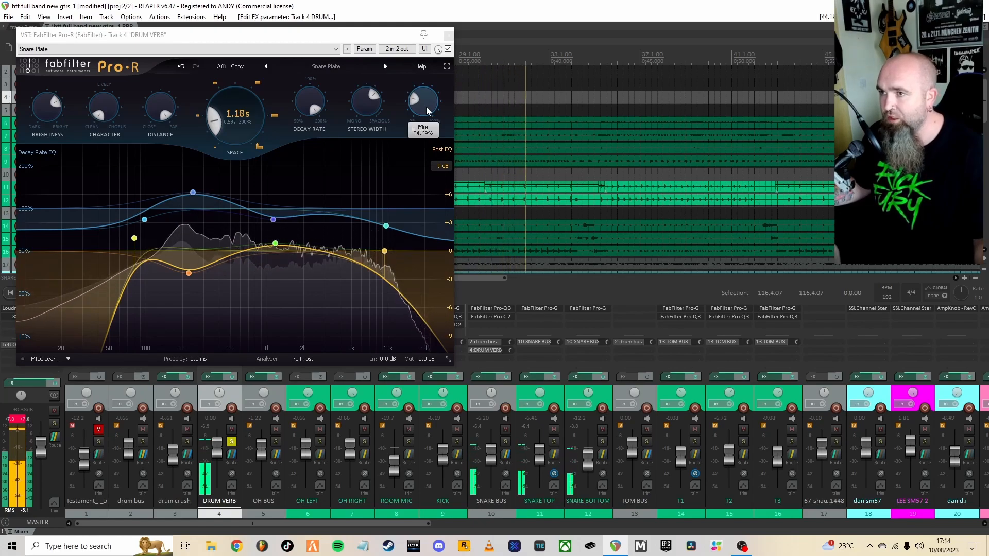
click(449, 35)
key(space)
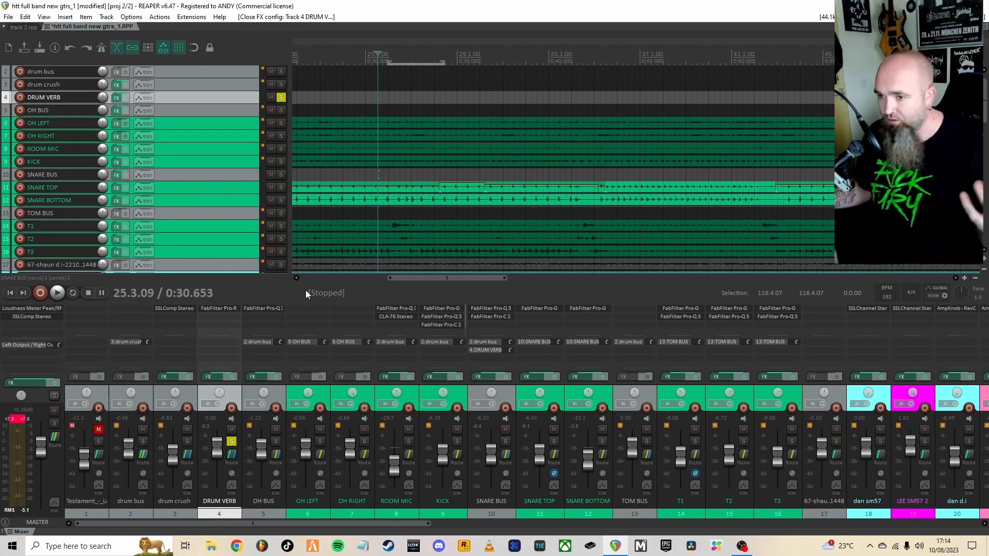
Solo all drum tracks from drum bus through T3 and play the song from the start.
click(150, 397)
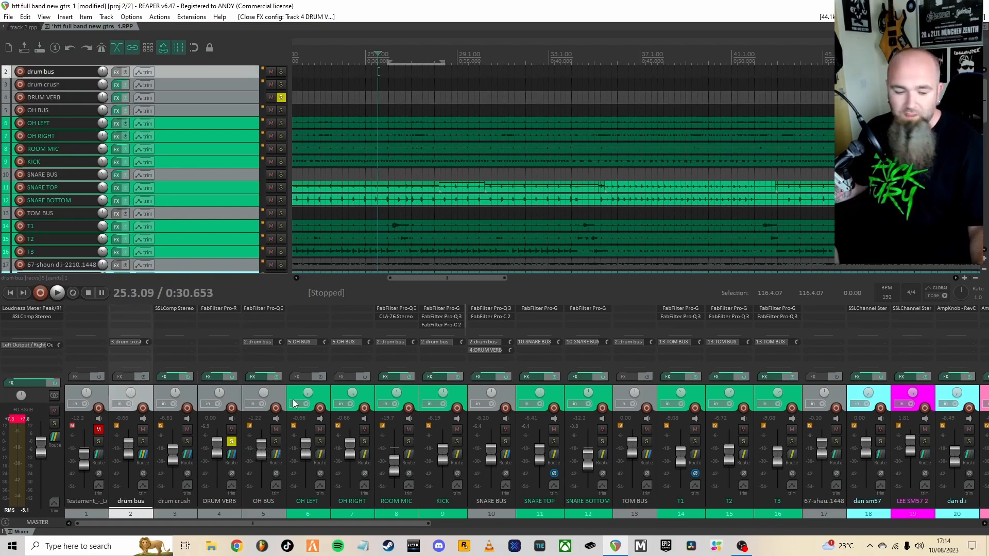
shift+click(777, 408)
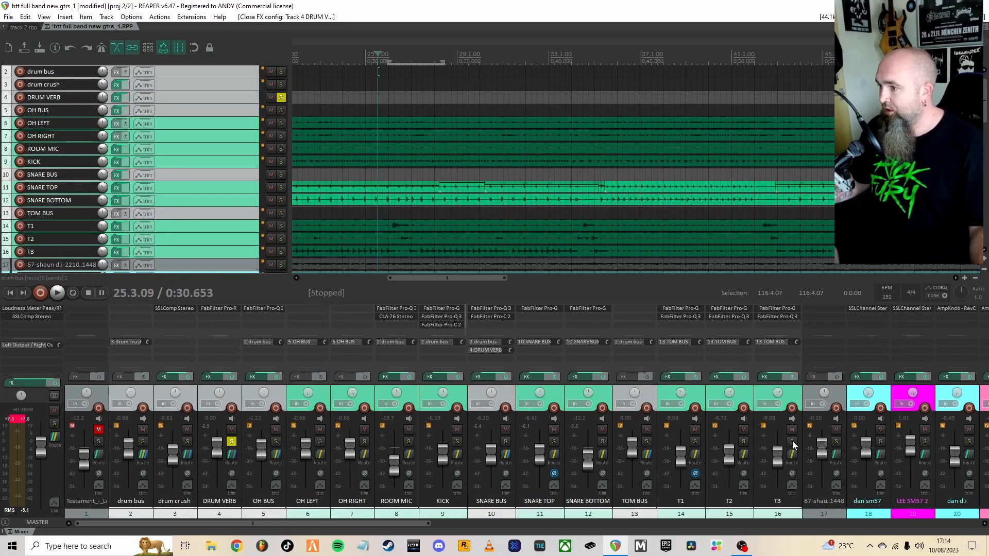
click(793, 442)
key(Home)
key(space)
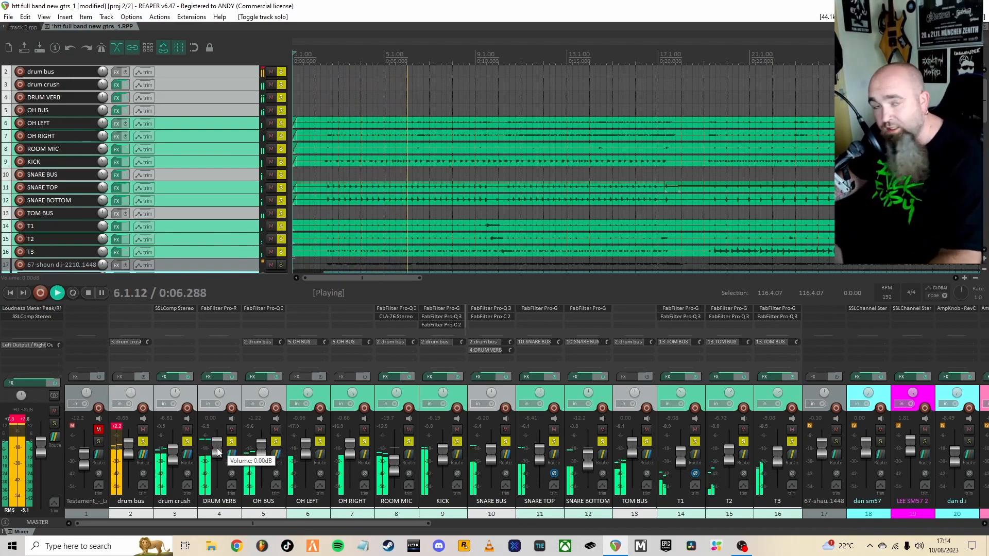
Balance the DRUM VERB level against the playing drums, lowering its fader to about -1.6 dB.
scroll(215, 450, up, 4)
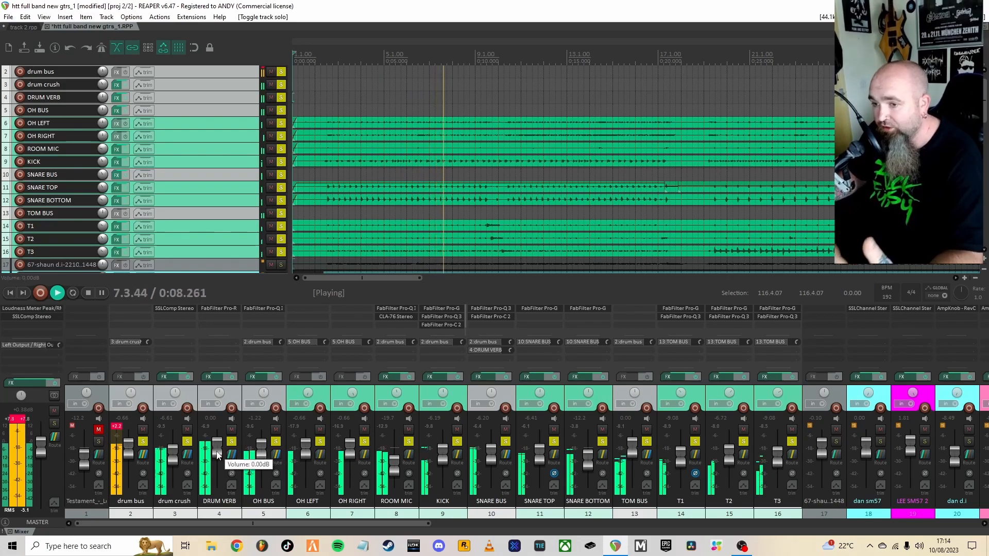
scroll(216, 453, down, 4)
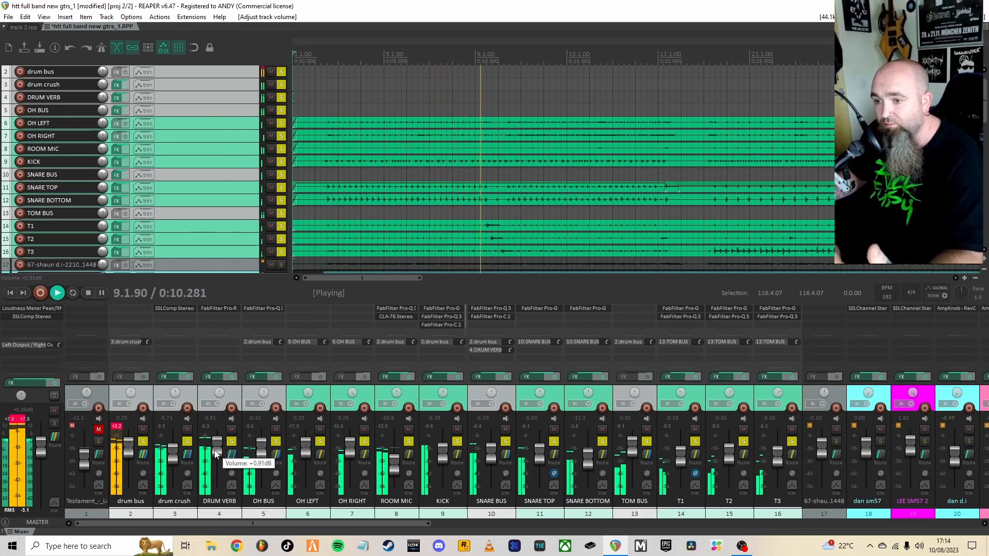
drag(221, 428, 213, 447)
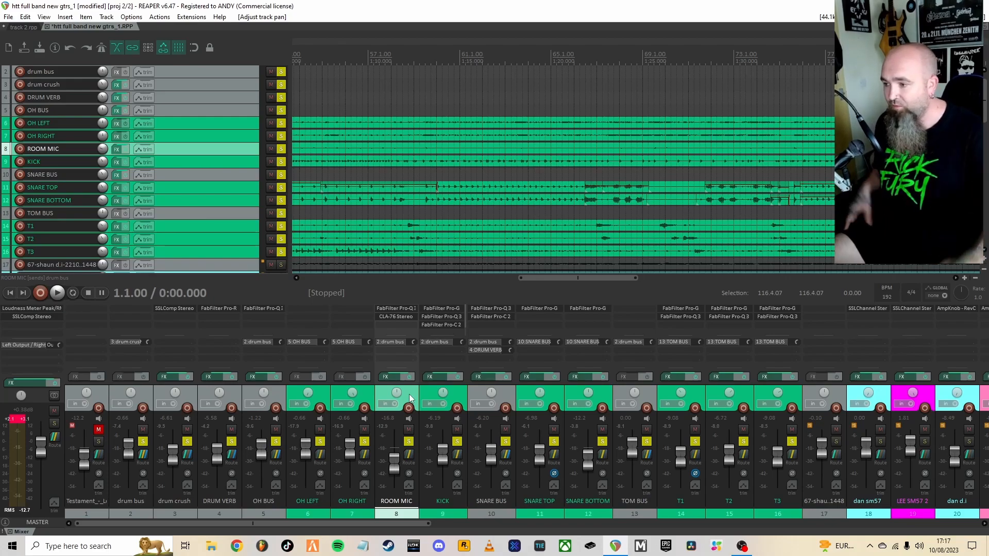
click(742, 545)
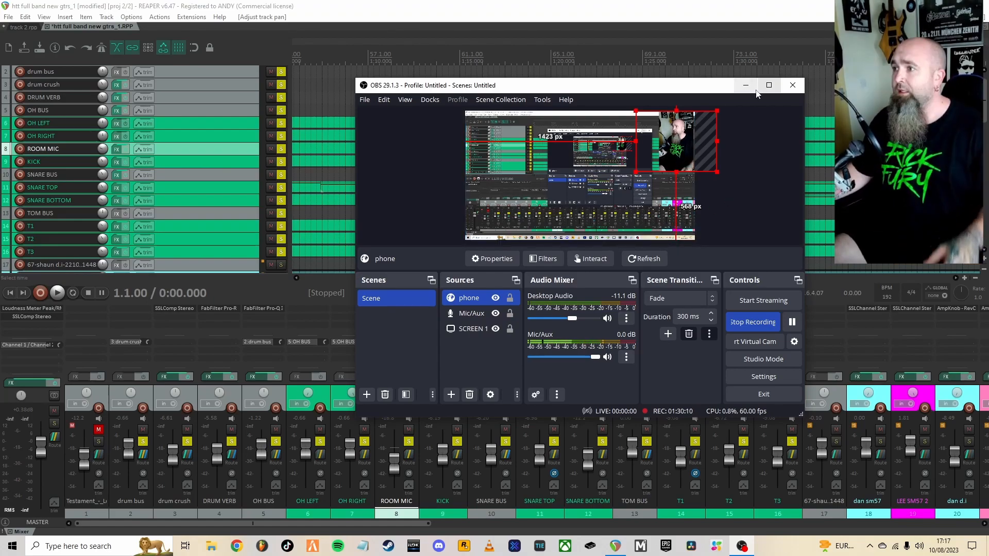
click(748, 88)
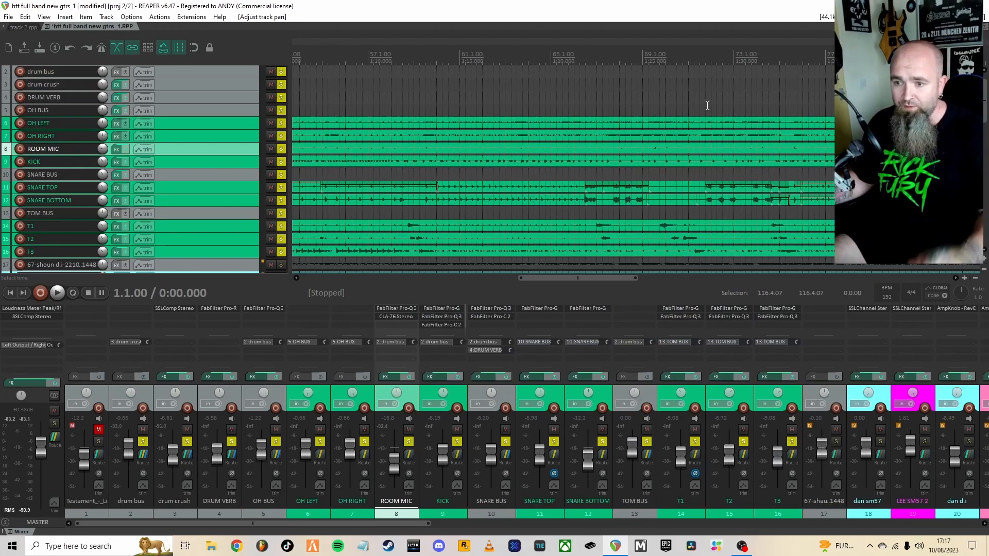